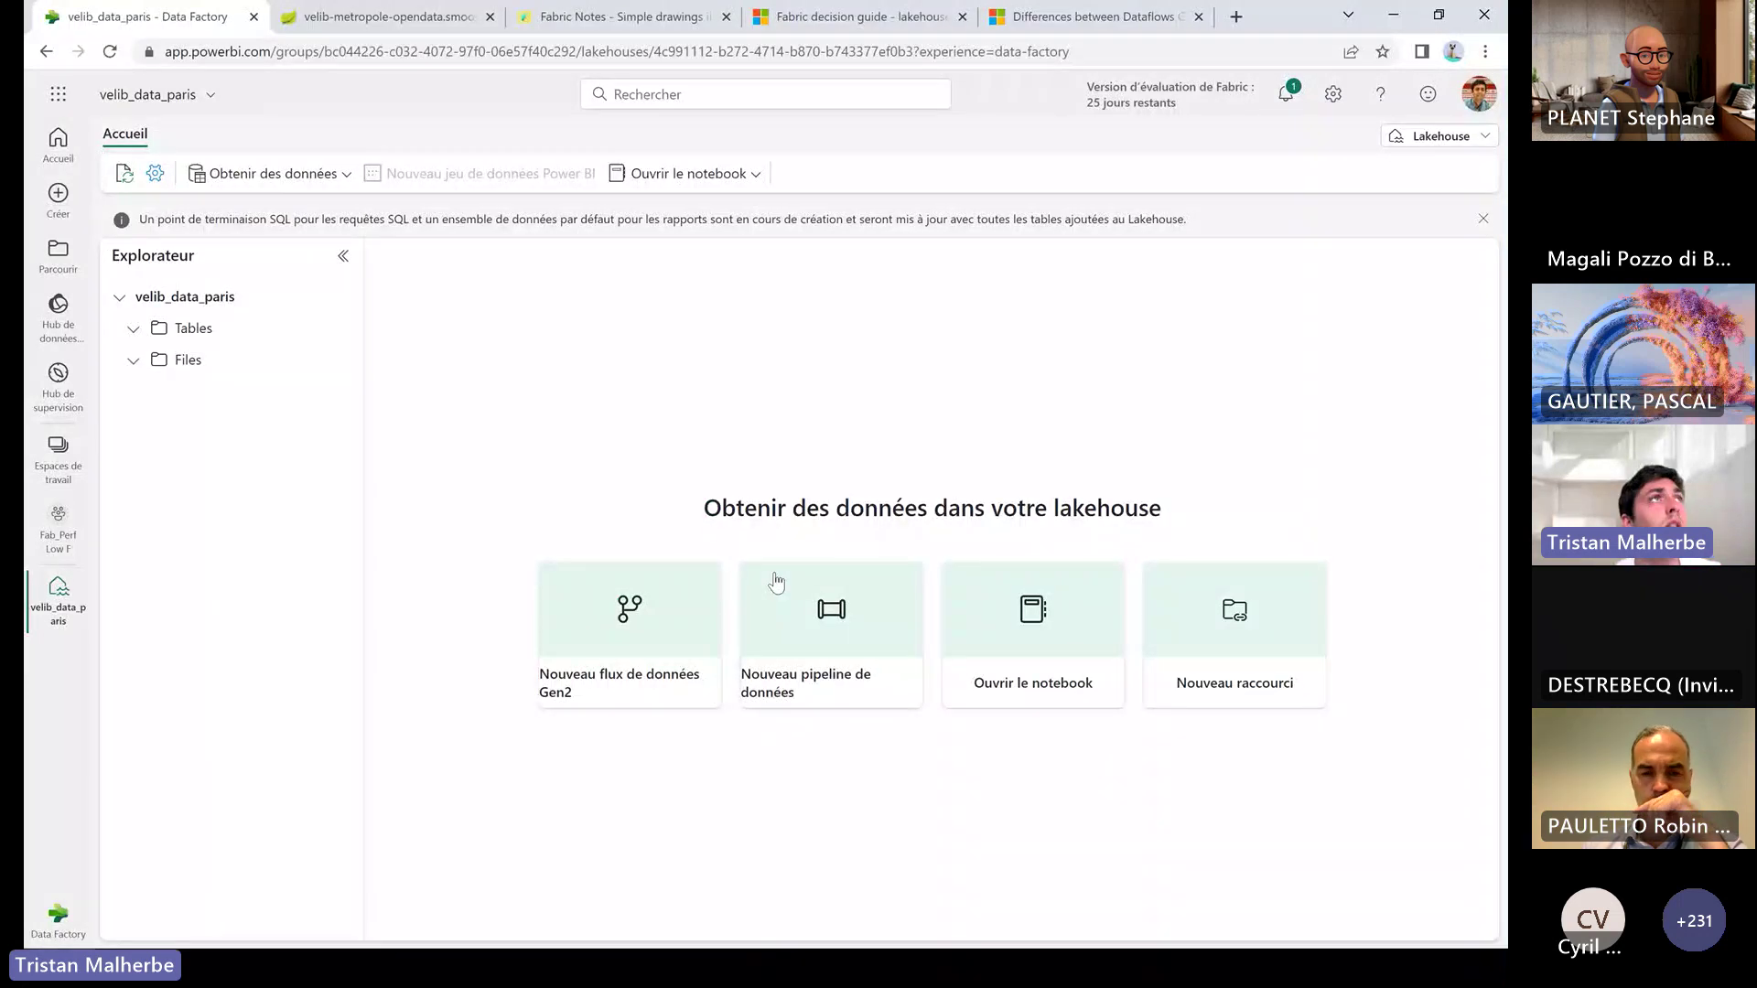
Create a Dataflow Gen2 for the velib_data_paris lakehouse and connect it to the velib-metropole-opendata.smoove.pro URL with the Web API connector
left_click(272, 173)
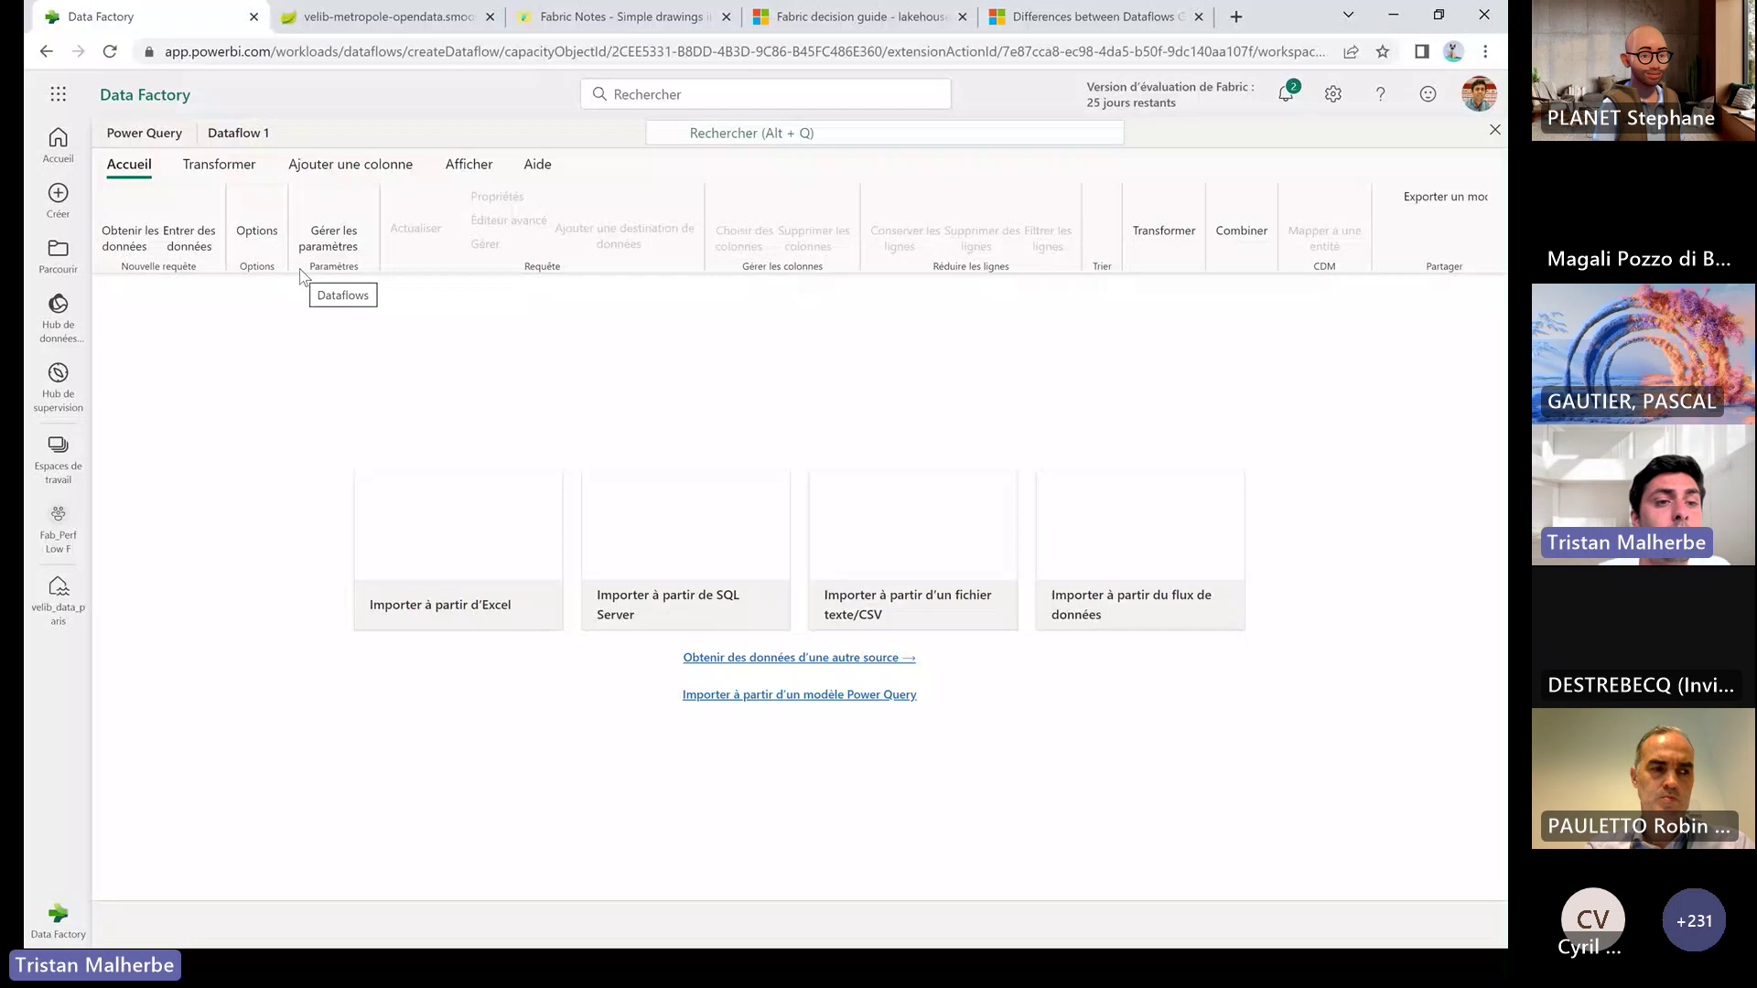
left_click(800, 658)
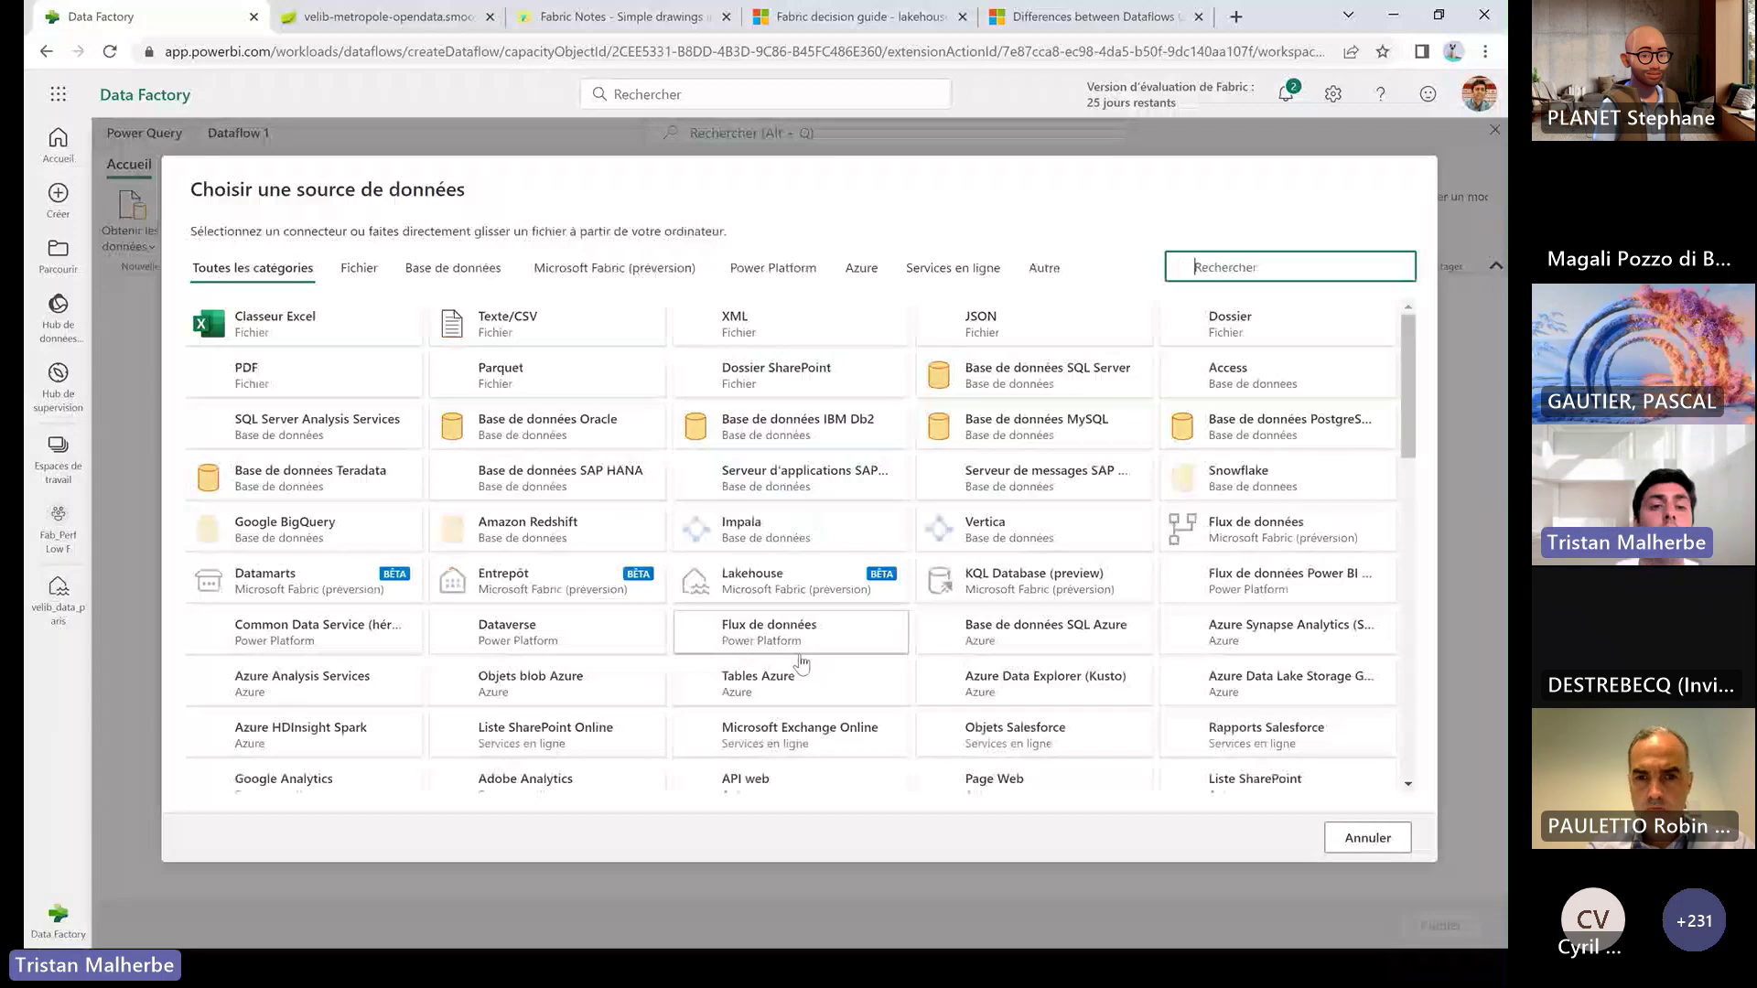
type("web")
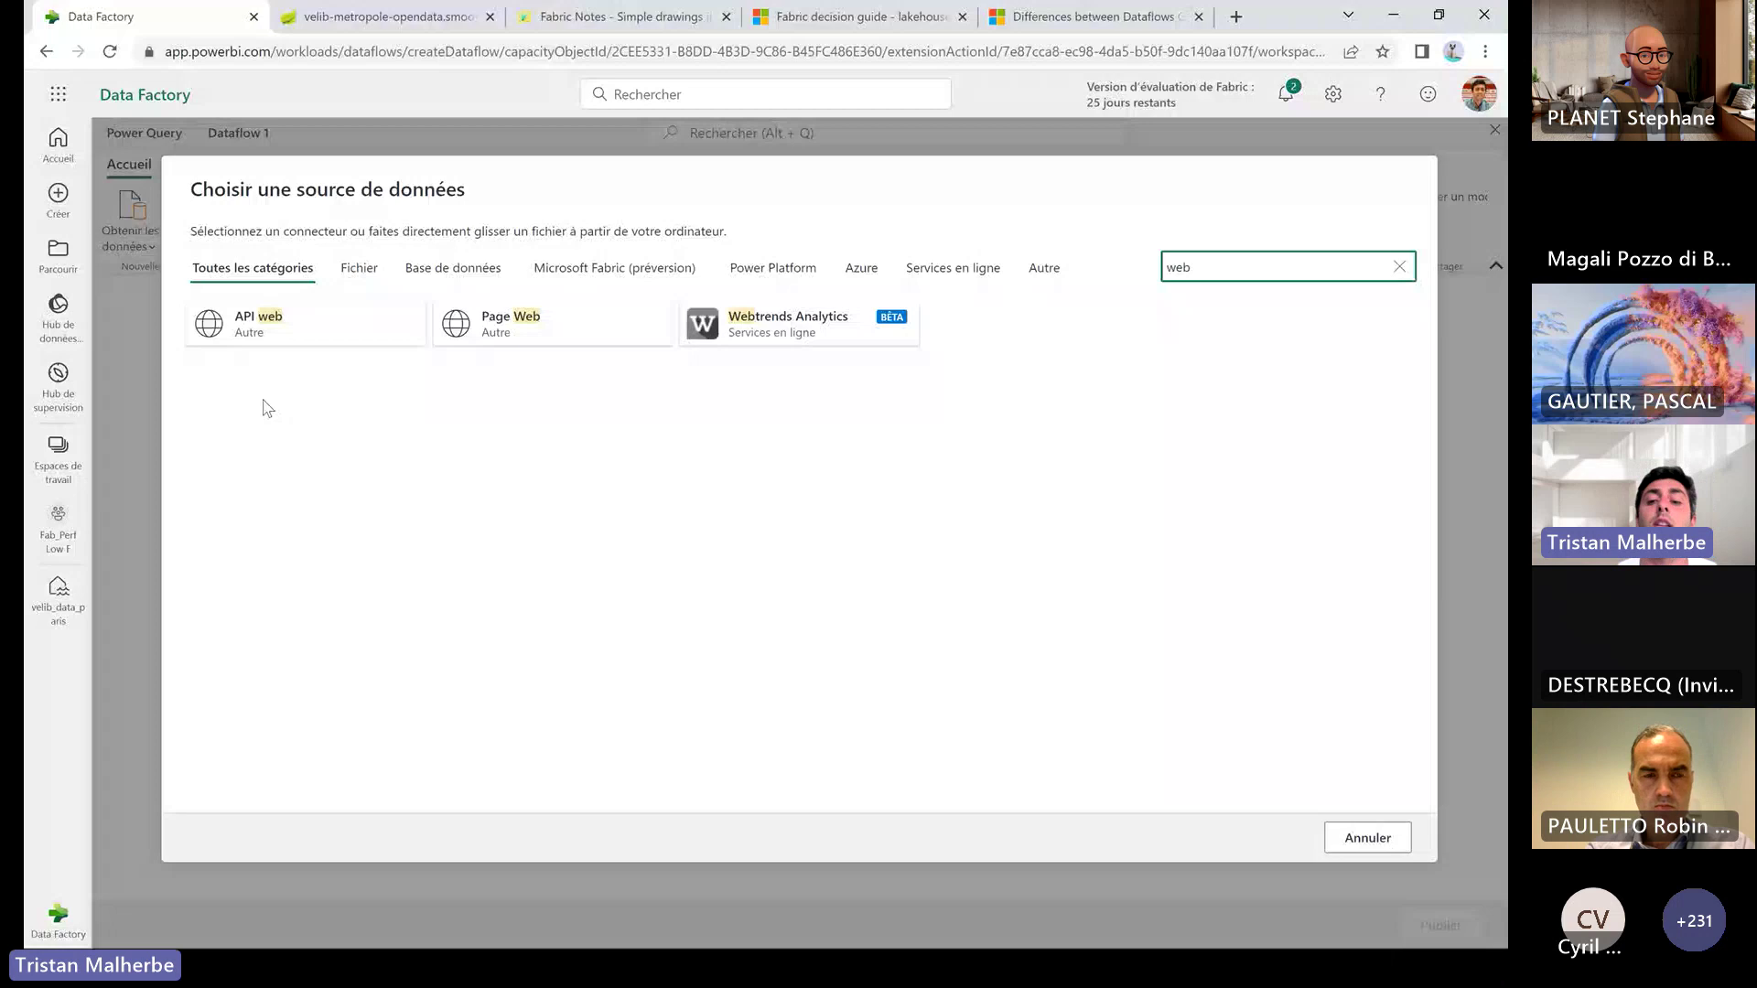
left_click(295, 322)
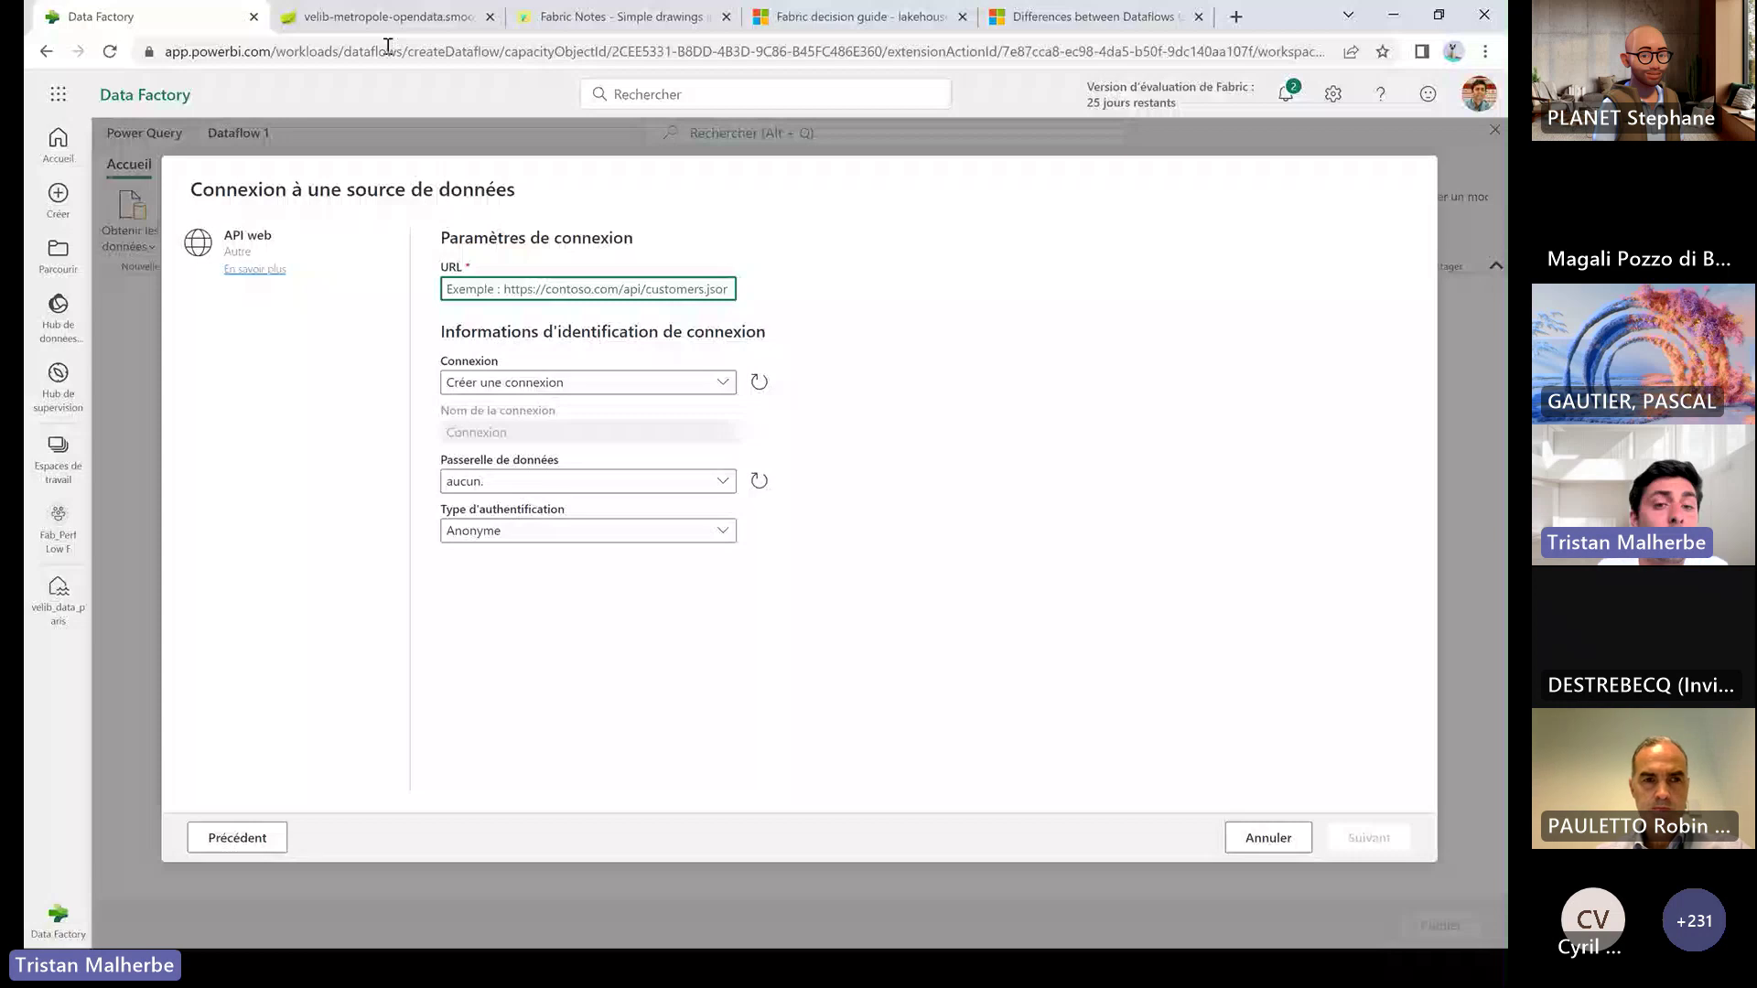
key("ctrl+v")
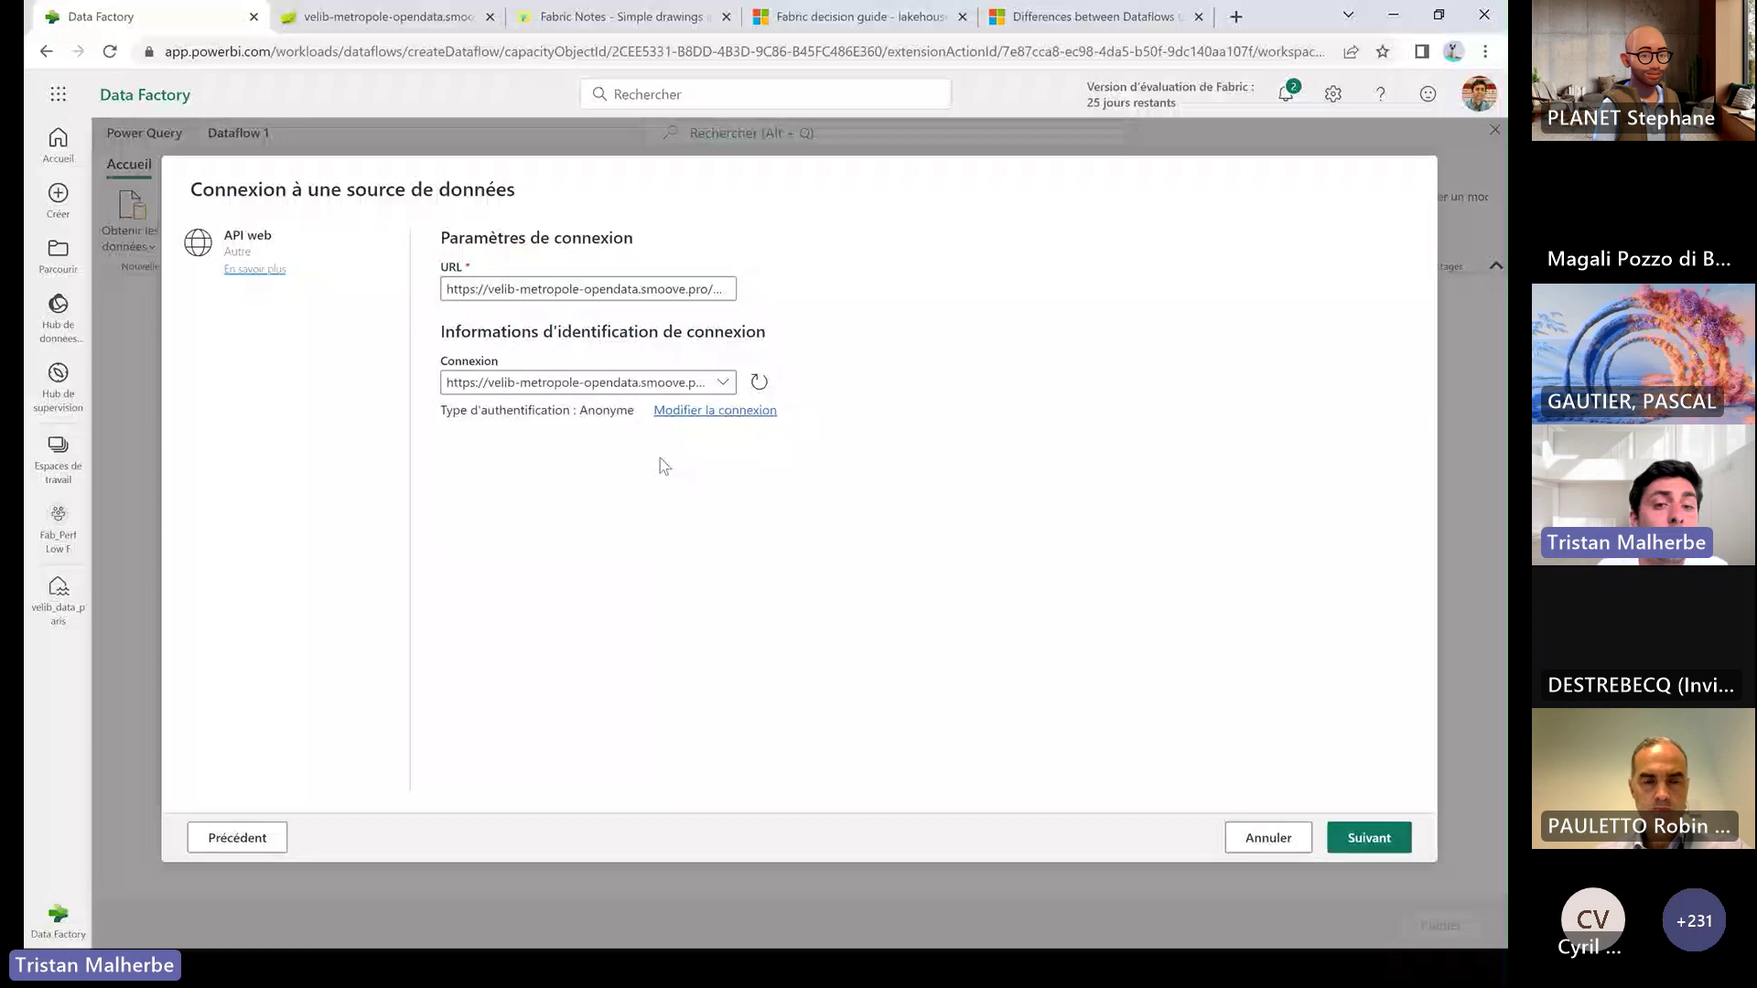
key("Return")
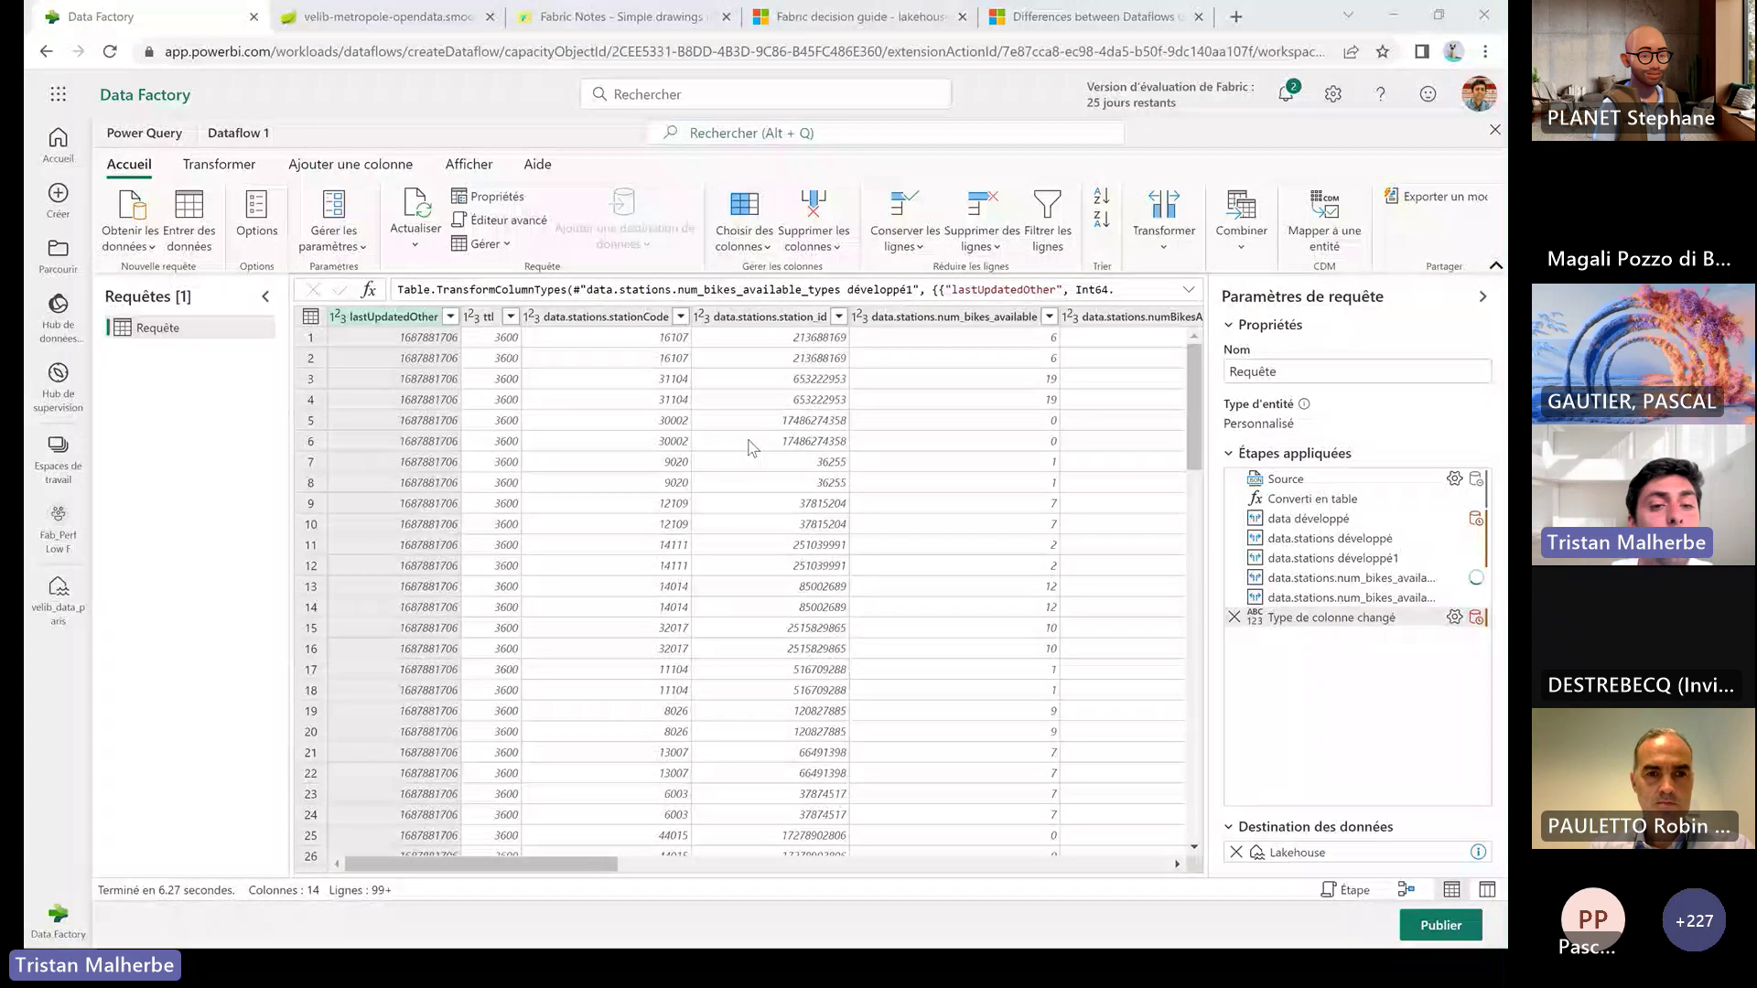
Remove the column type change and both num_bikes_available_types expansion steps from the query's applied steps
left_click(265, 295)
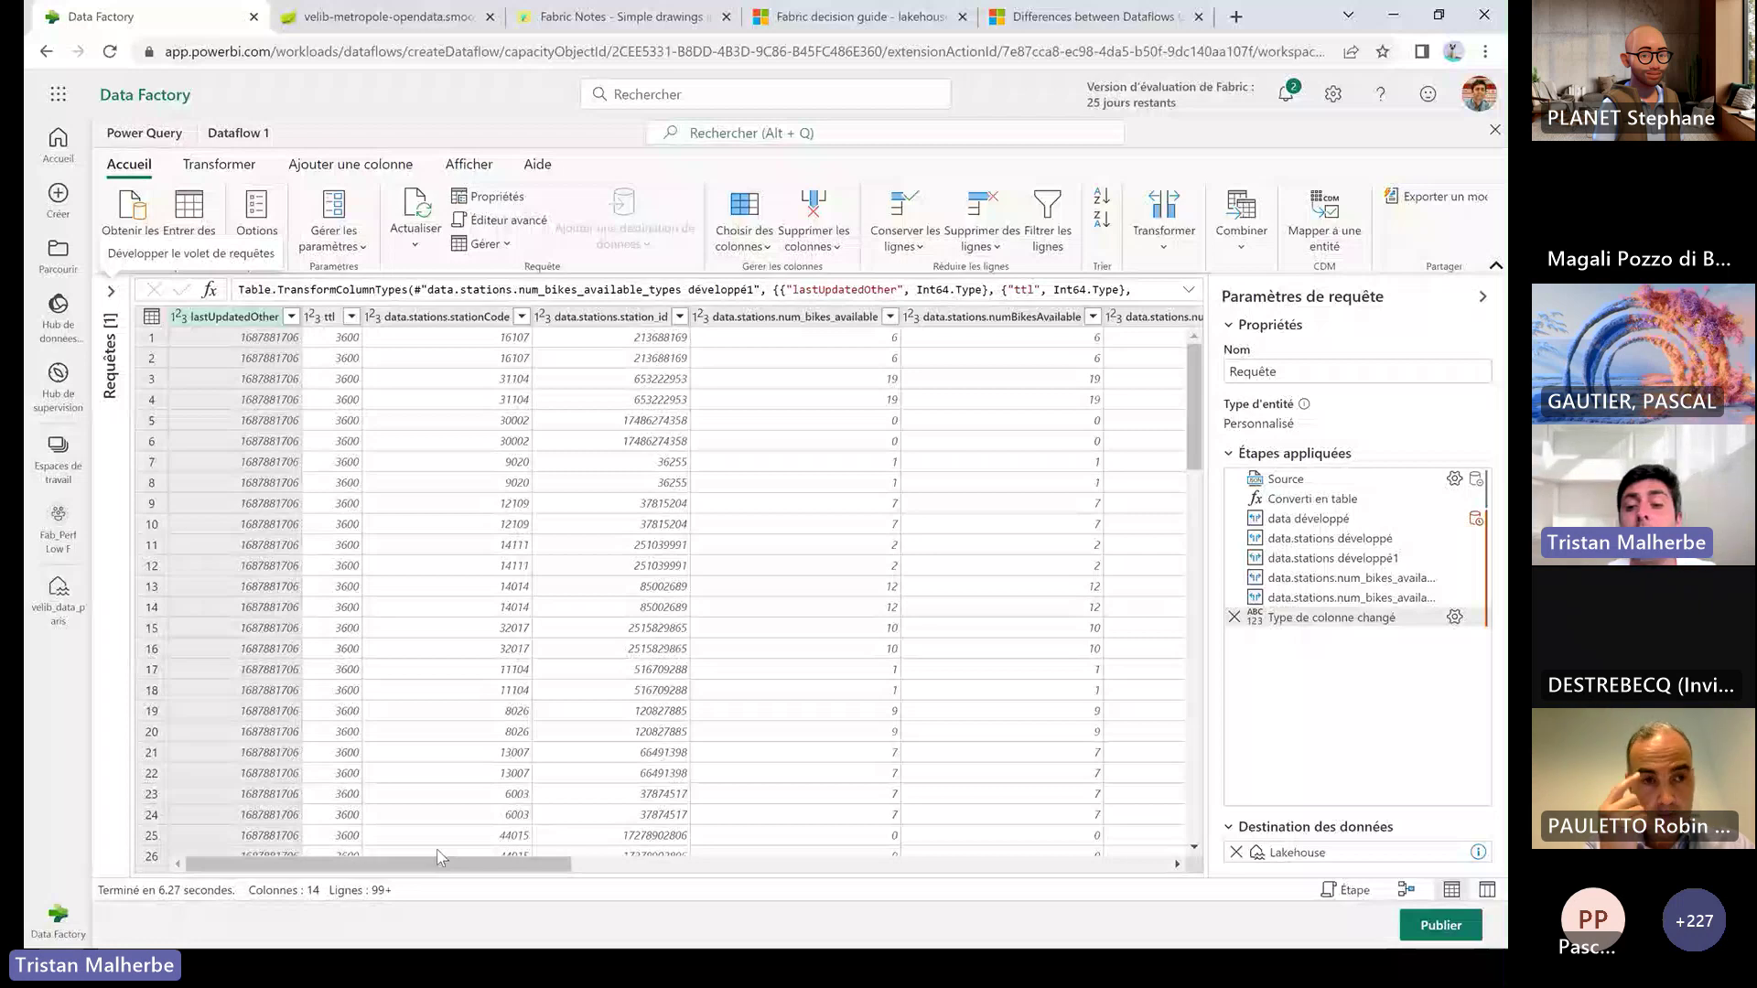
left_click(1233, 618)
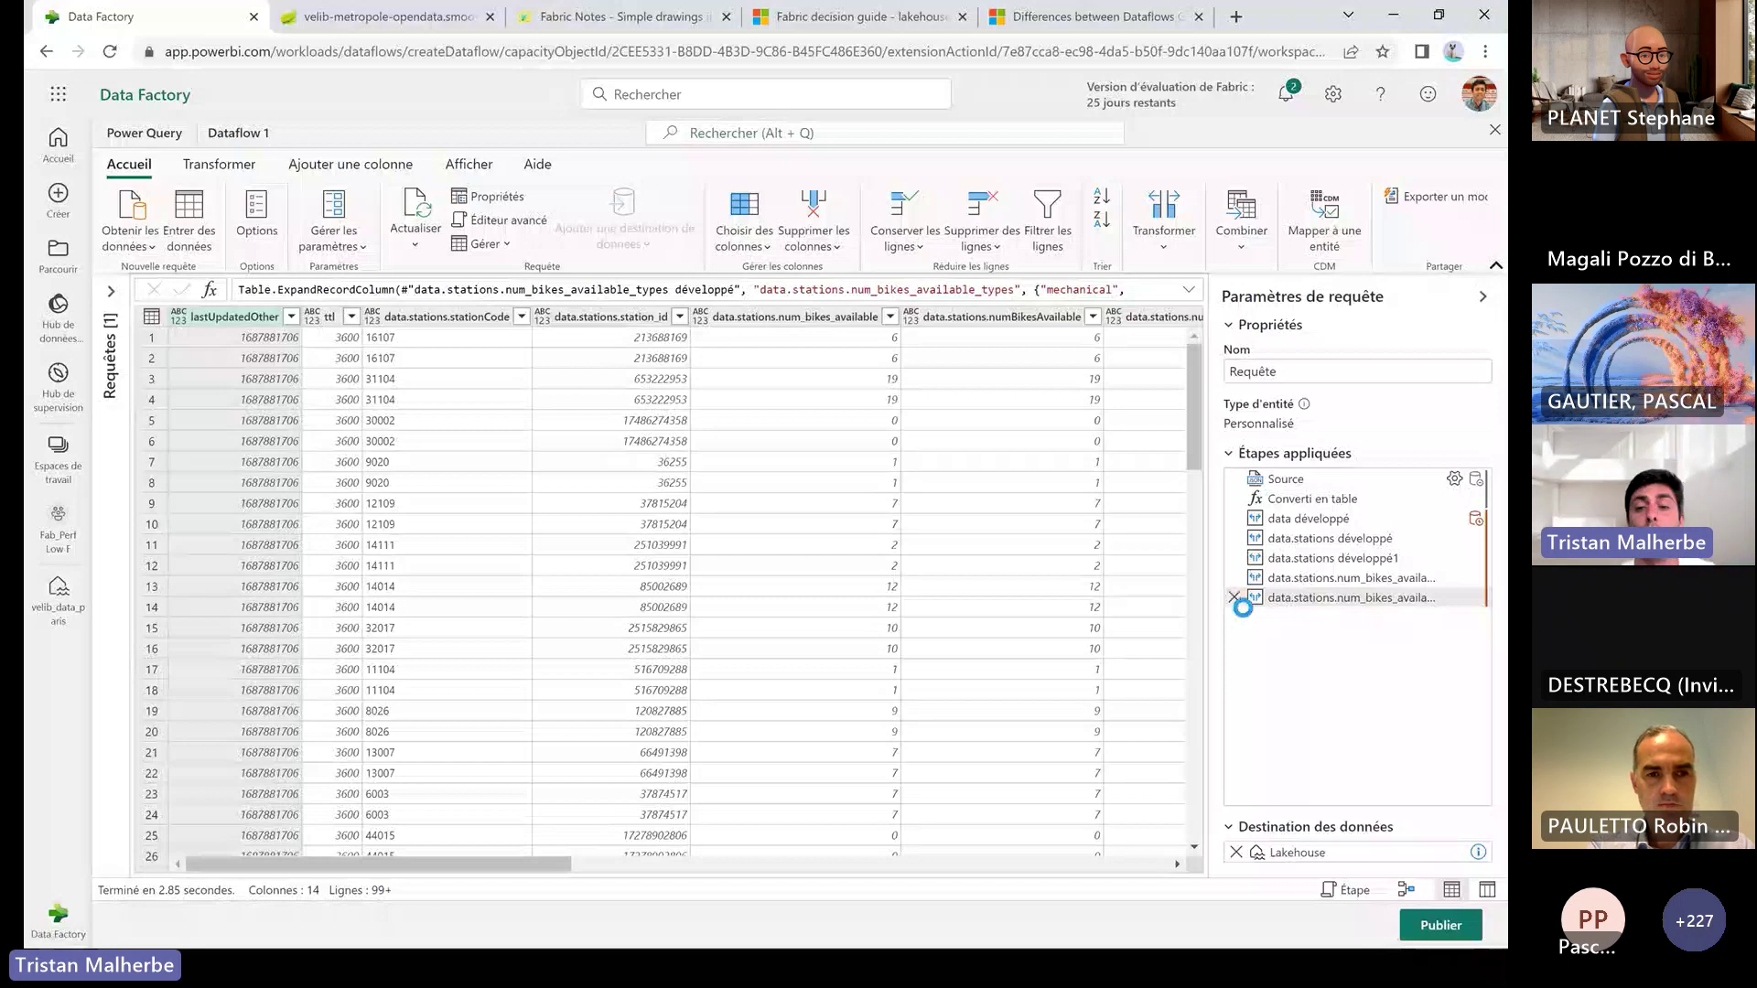
left_click(1234, 599)
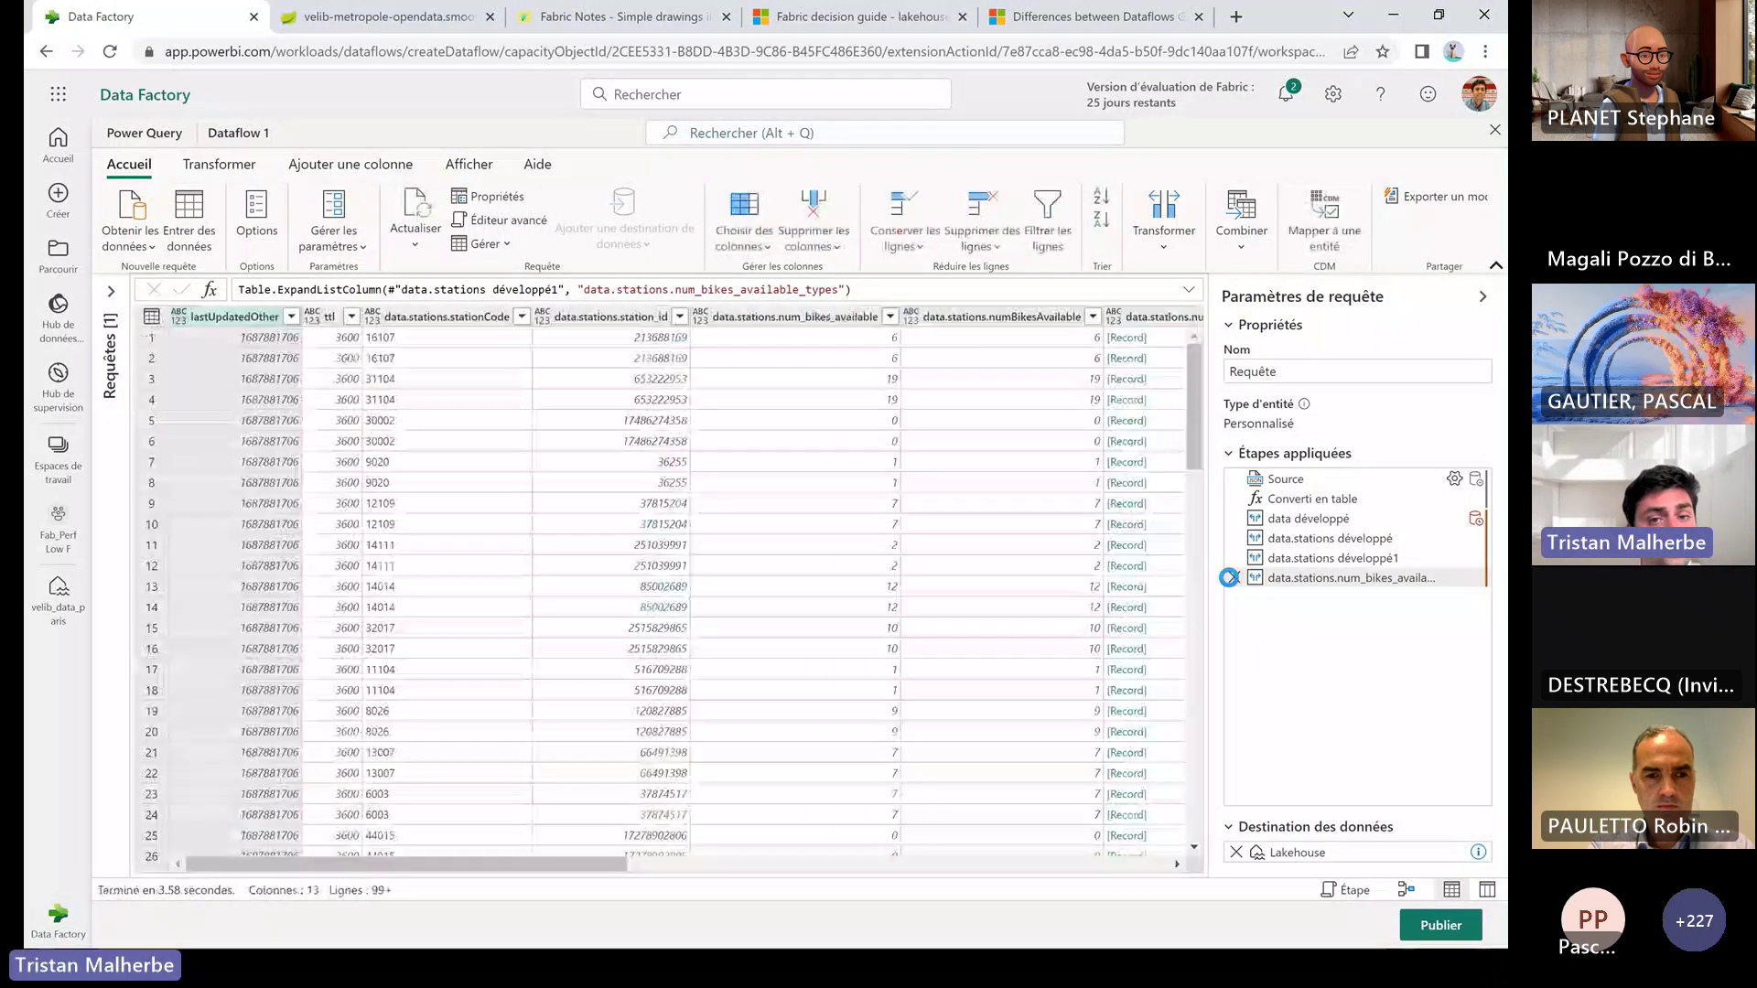
left_click(1229, 577)
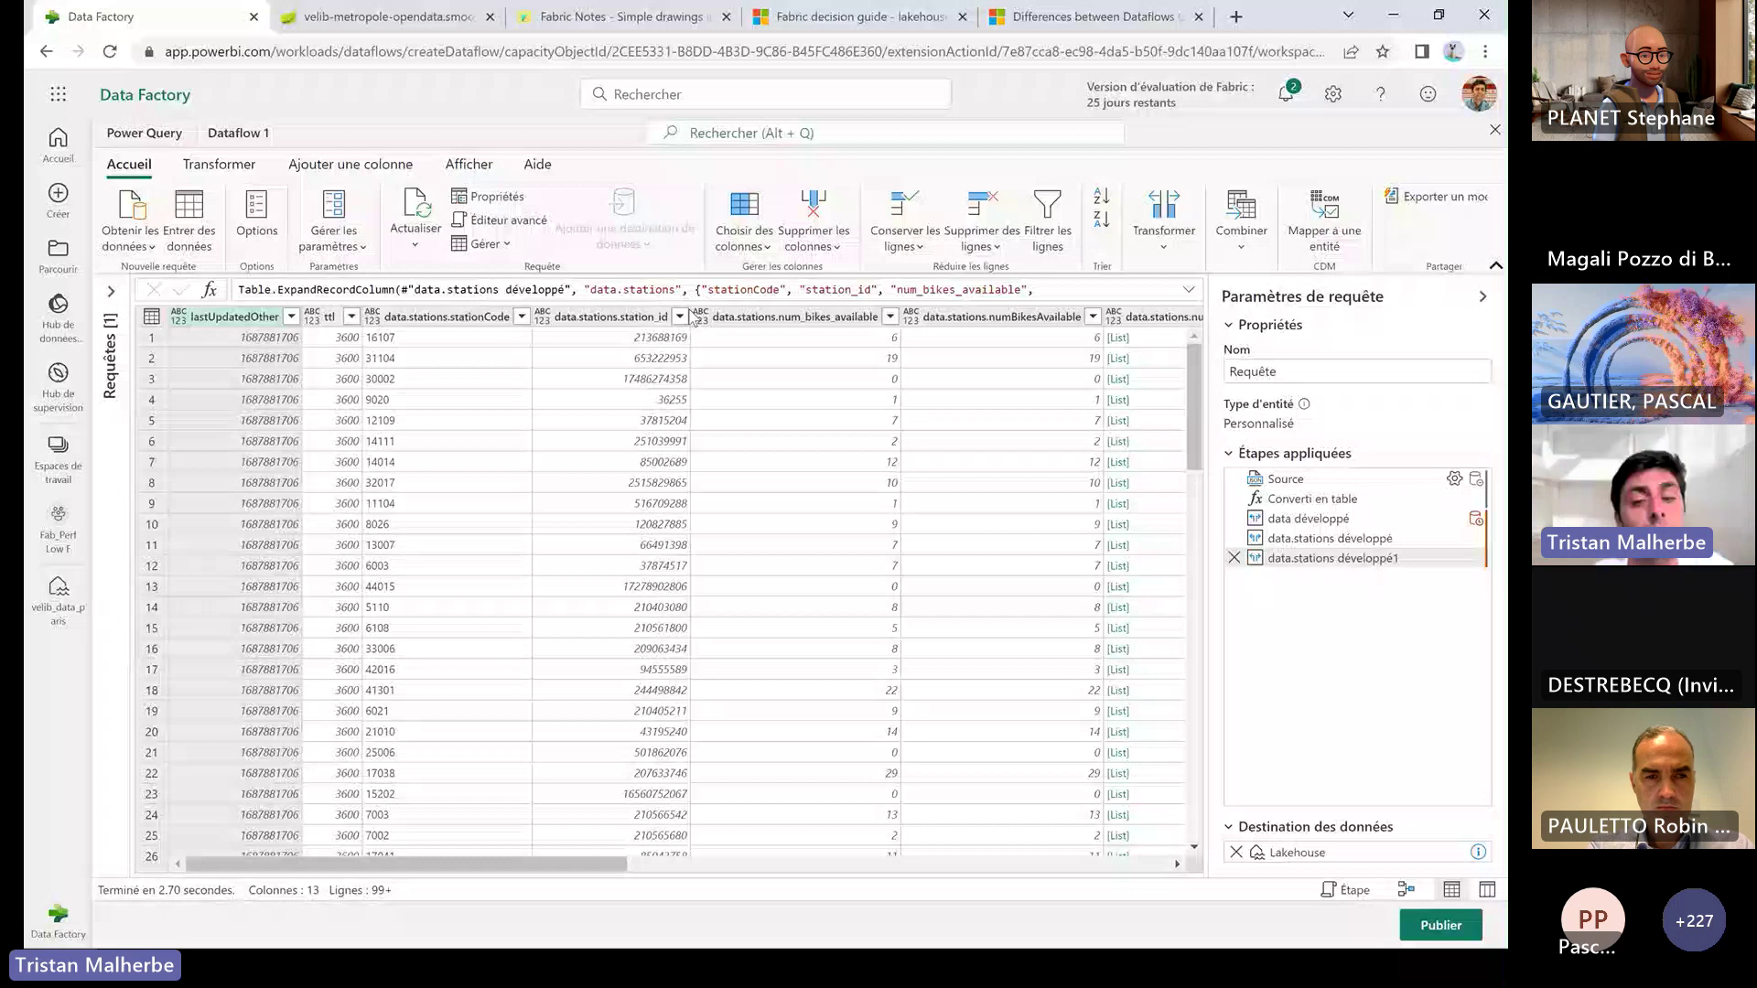
Add a custom Date/heure column named TimeStamp with the formula DateTime.LocalNow() + #duration(0, 2, 0, 0)
left_click(350, 164)
left_click(226, 219)
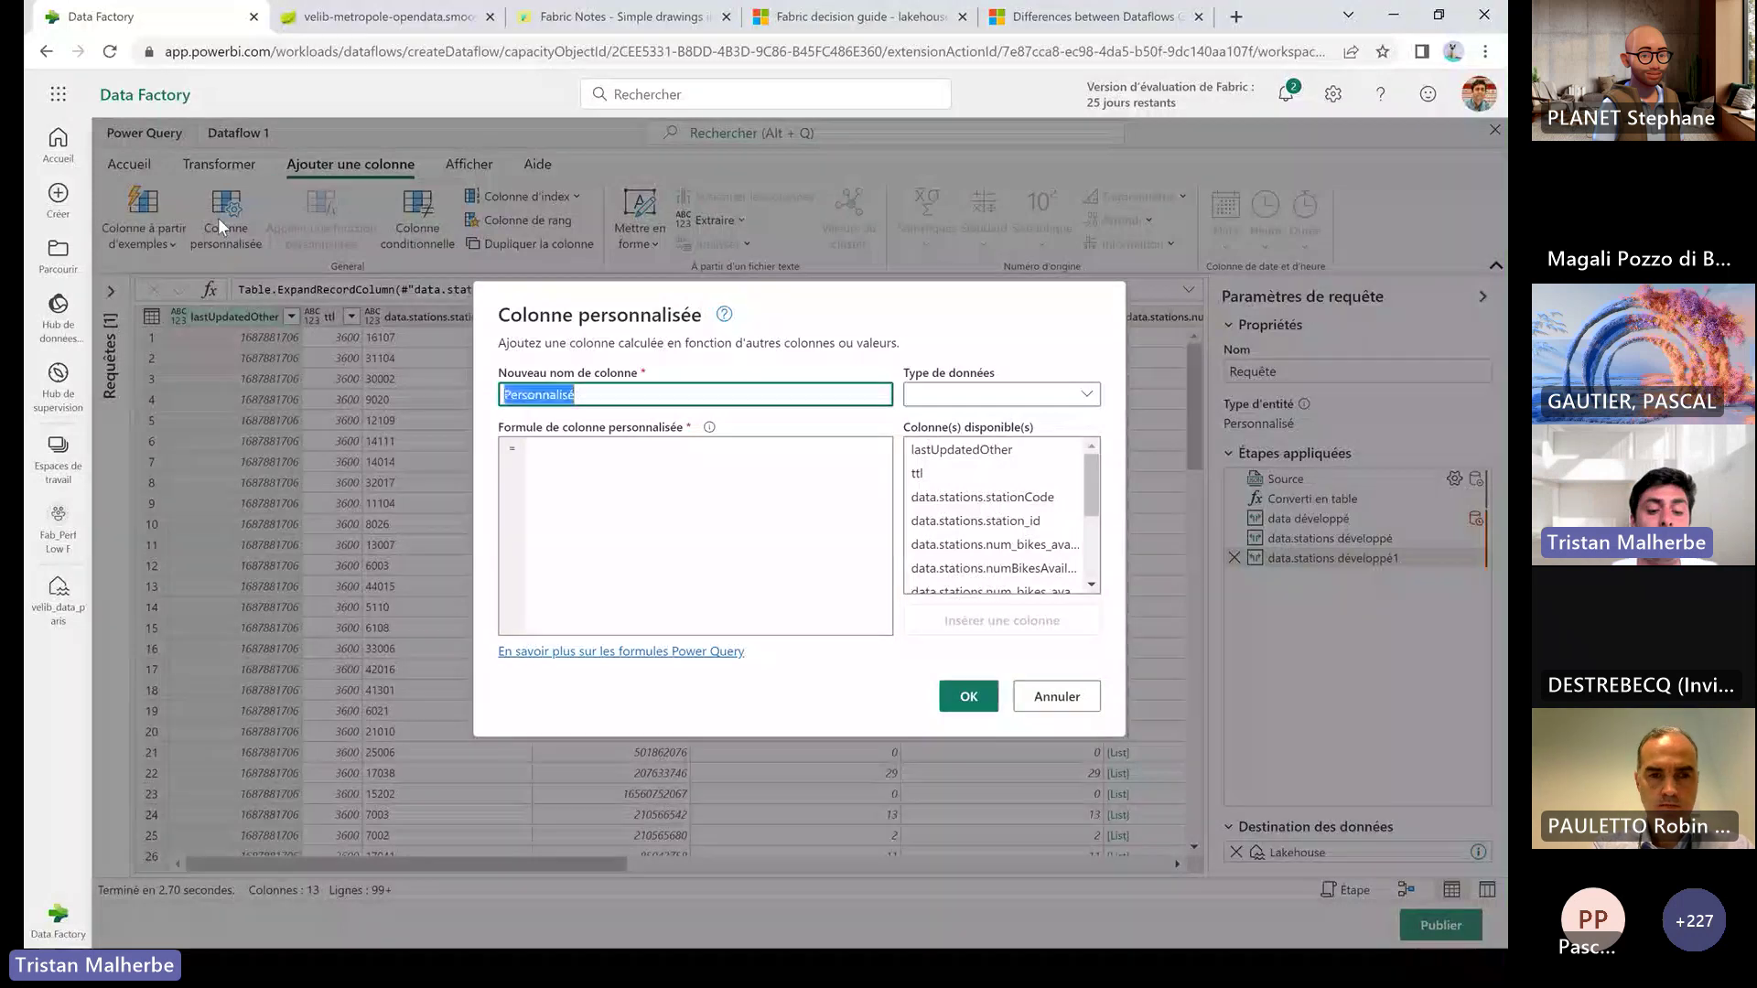
type("TimeStamp")
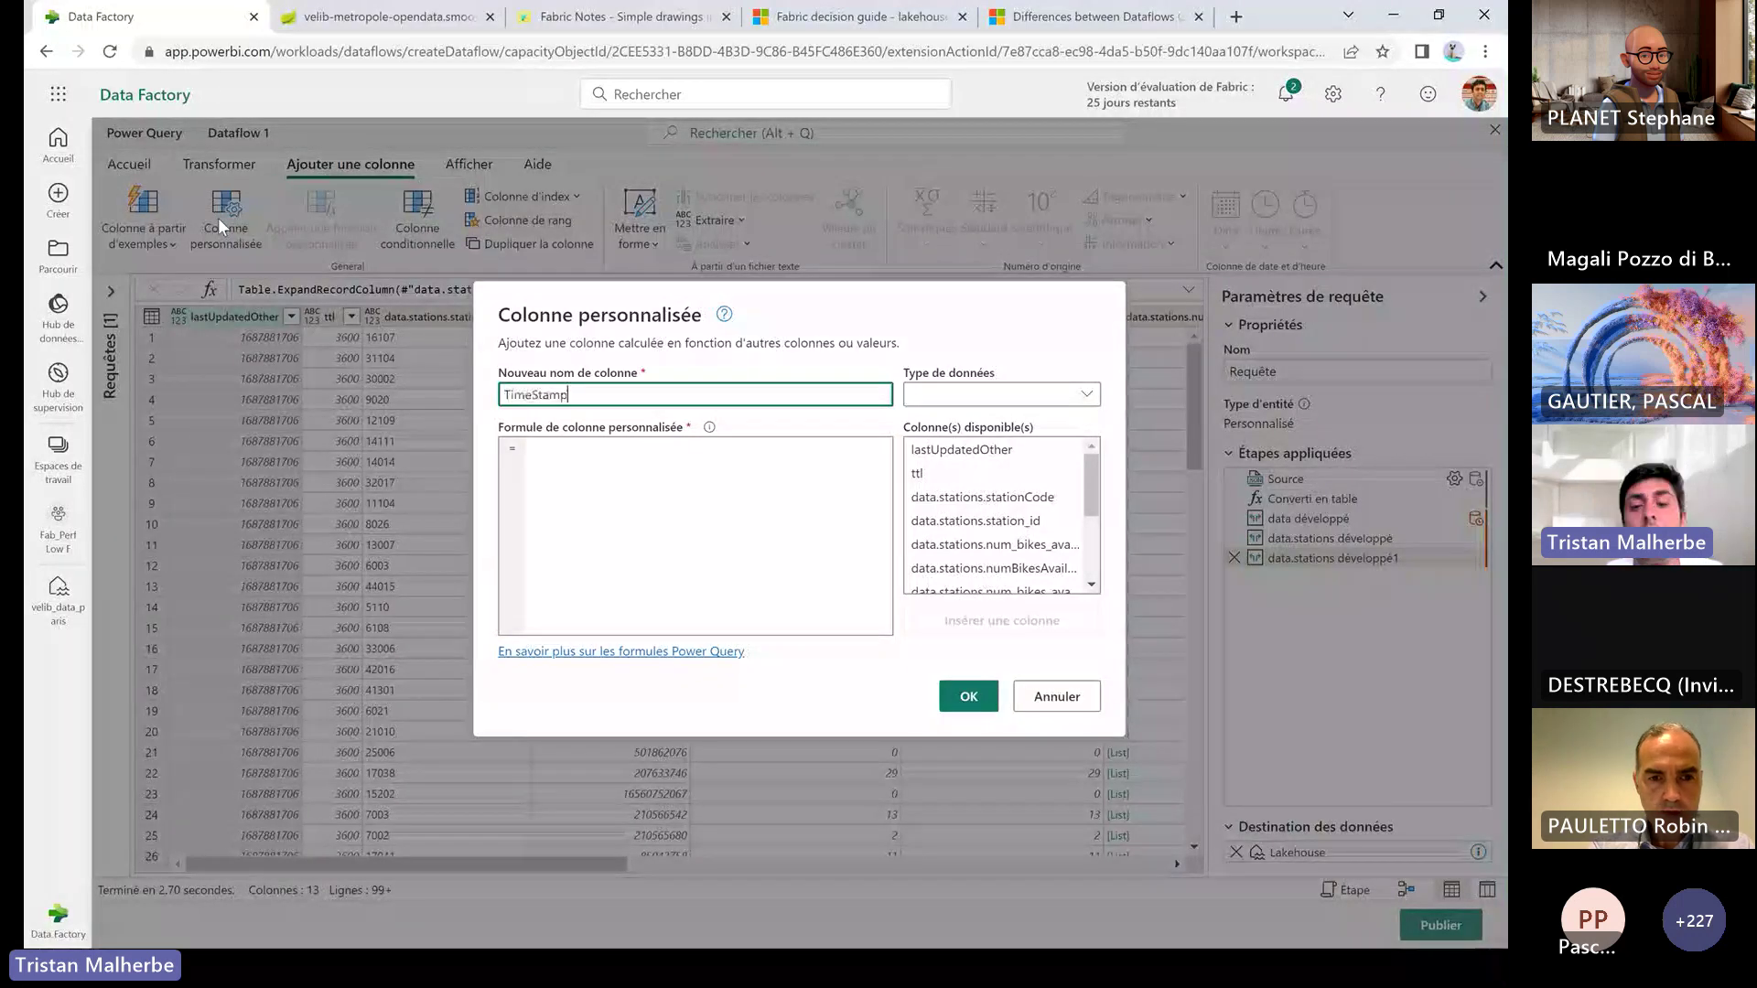
left_click(1006, 394)
left_click(661, 487)
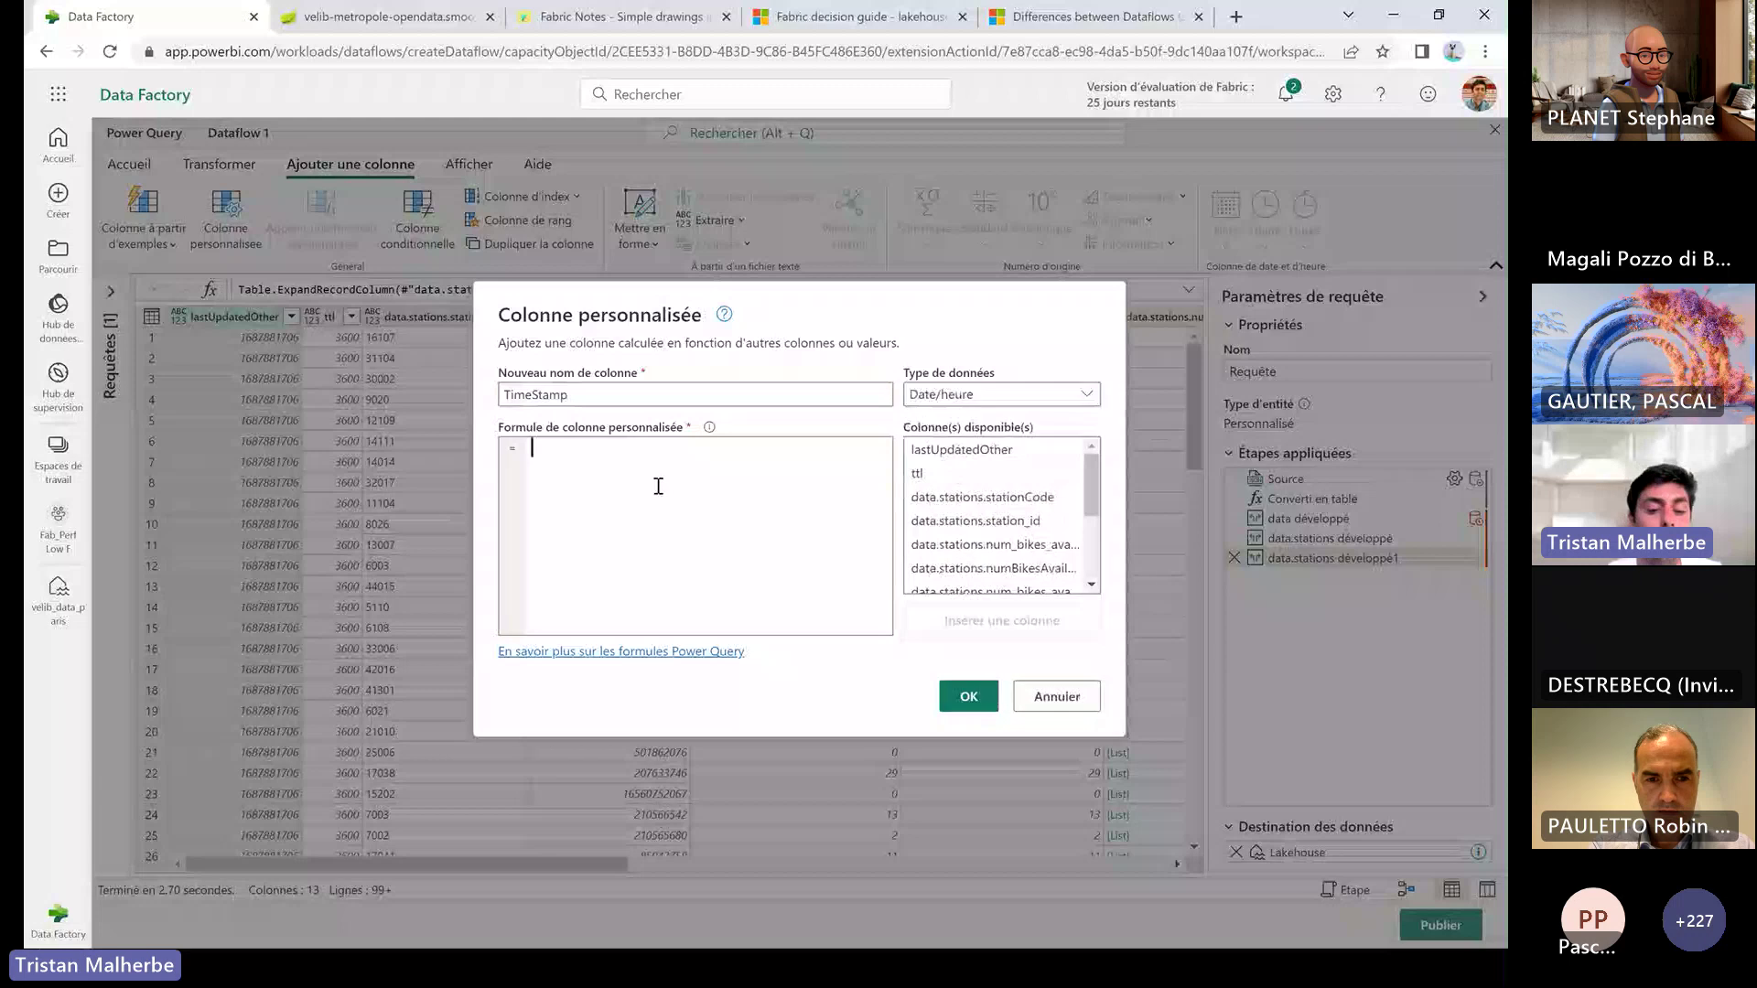
type("DateT")
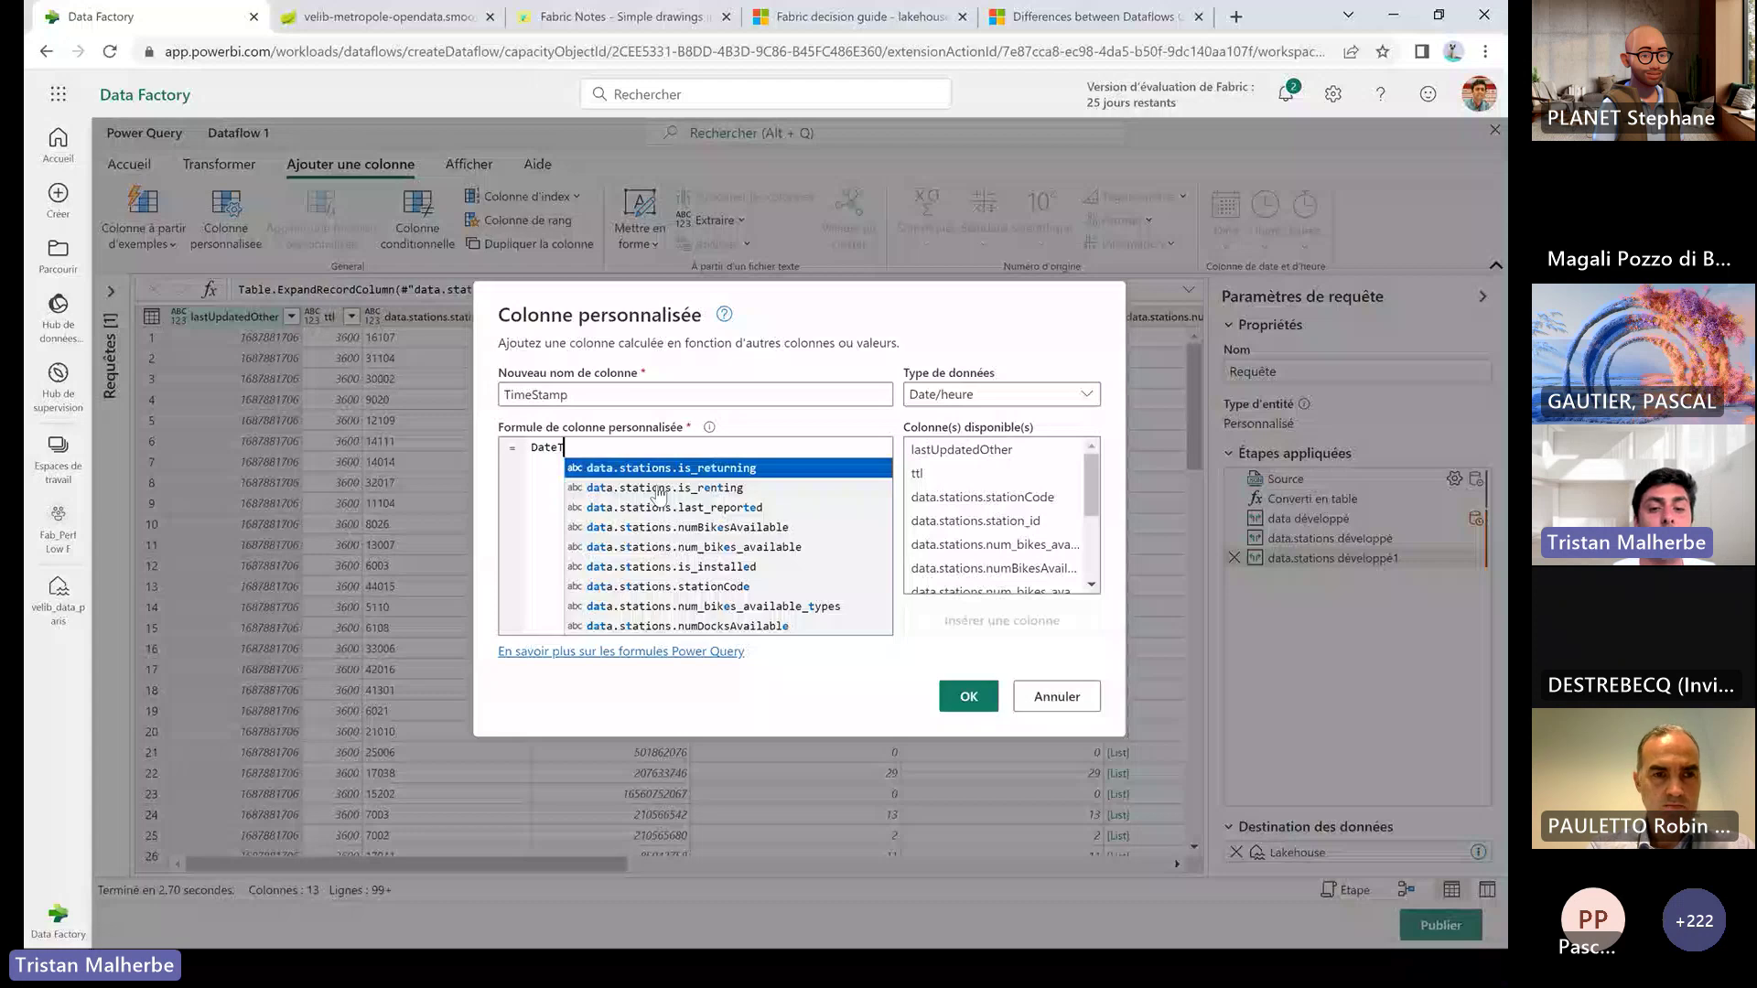
type("ime.LocalNow() + #")
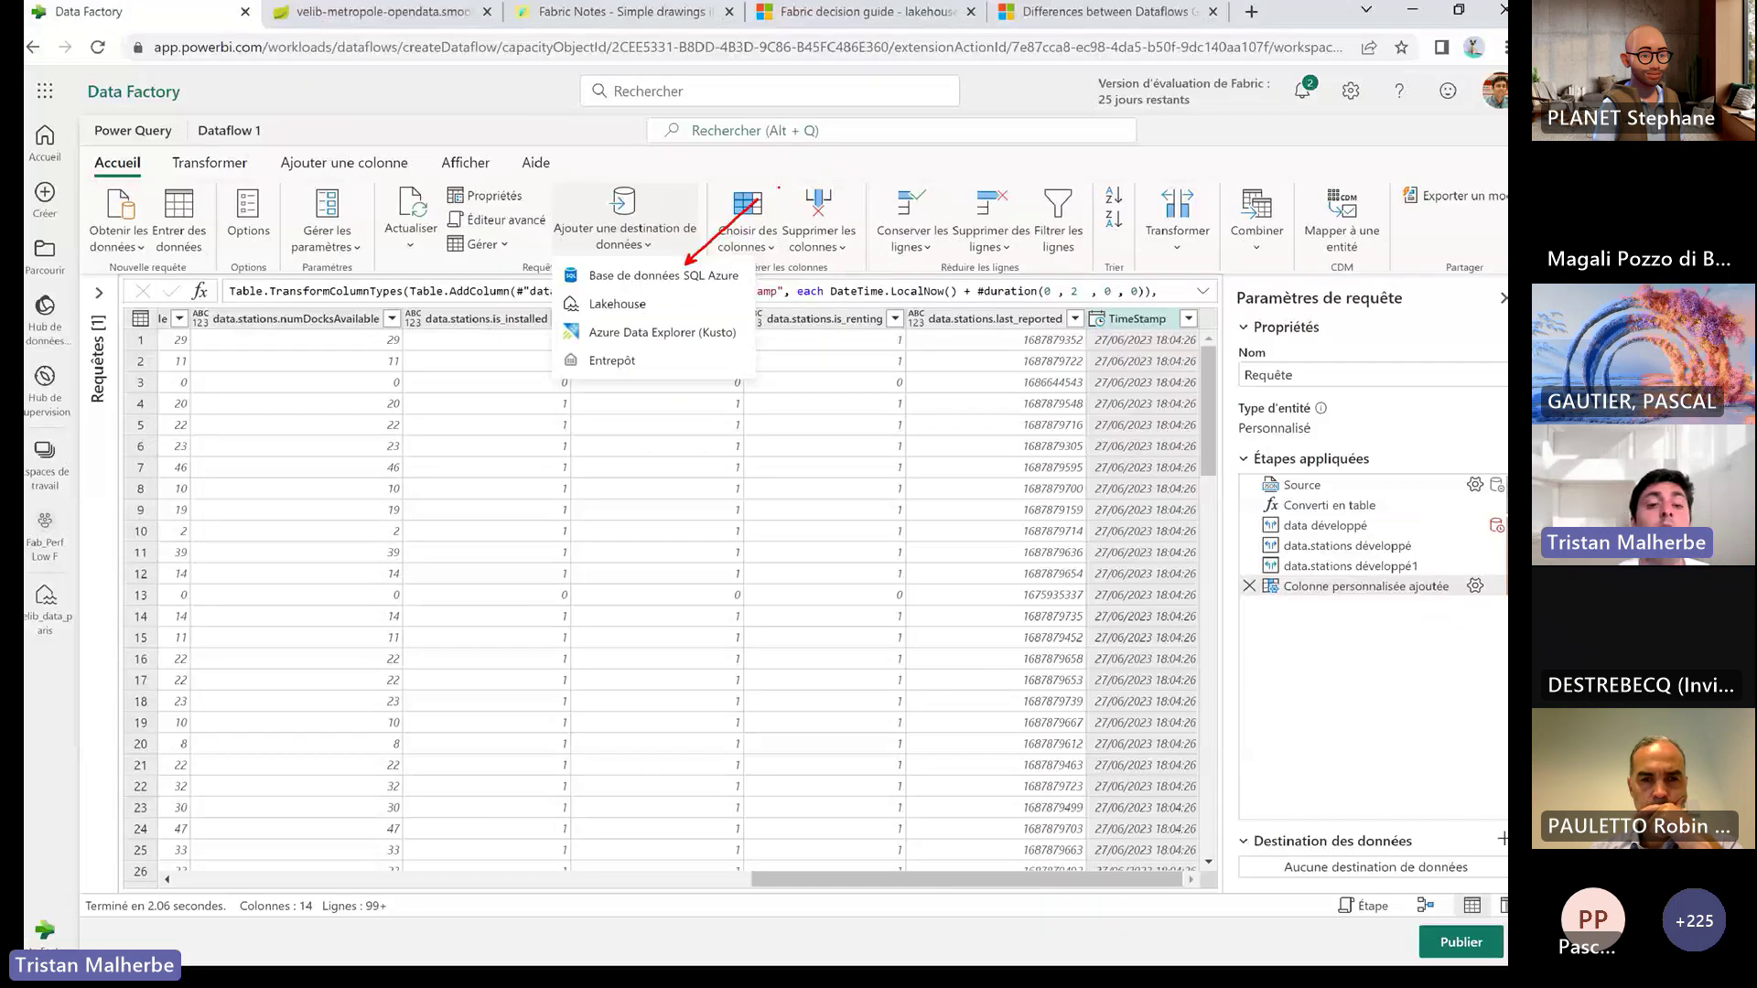
Add a Lakehouse data destination, filter the workspaces by "fab" and expand Fabric Webinar Demo and FabShow
left_click(627, 312)
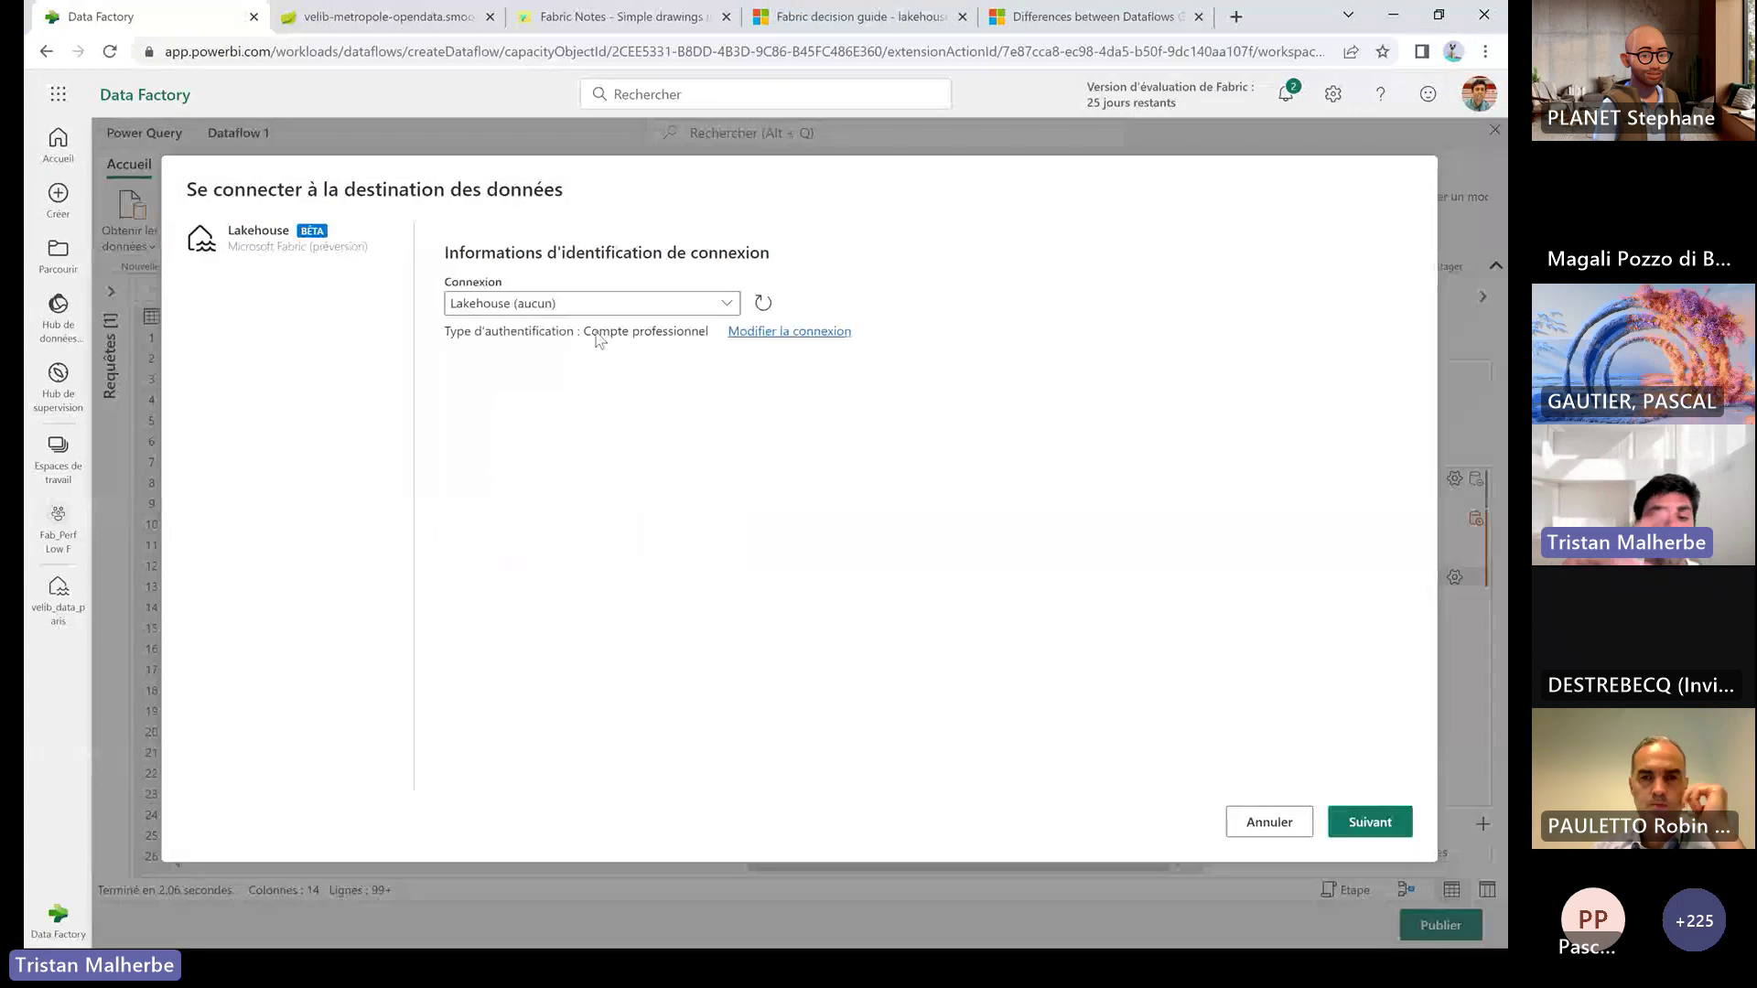
left_click(1370, 822)
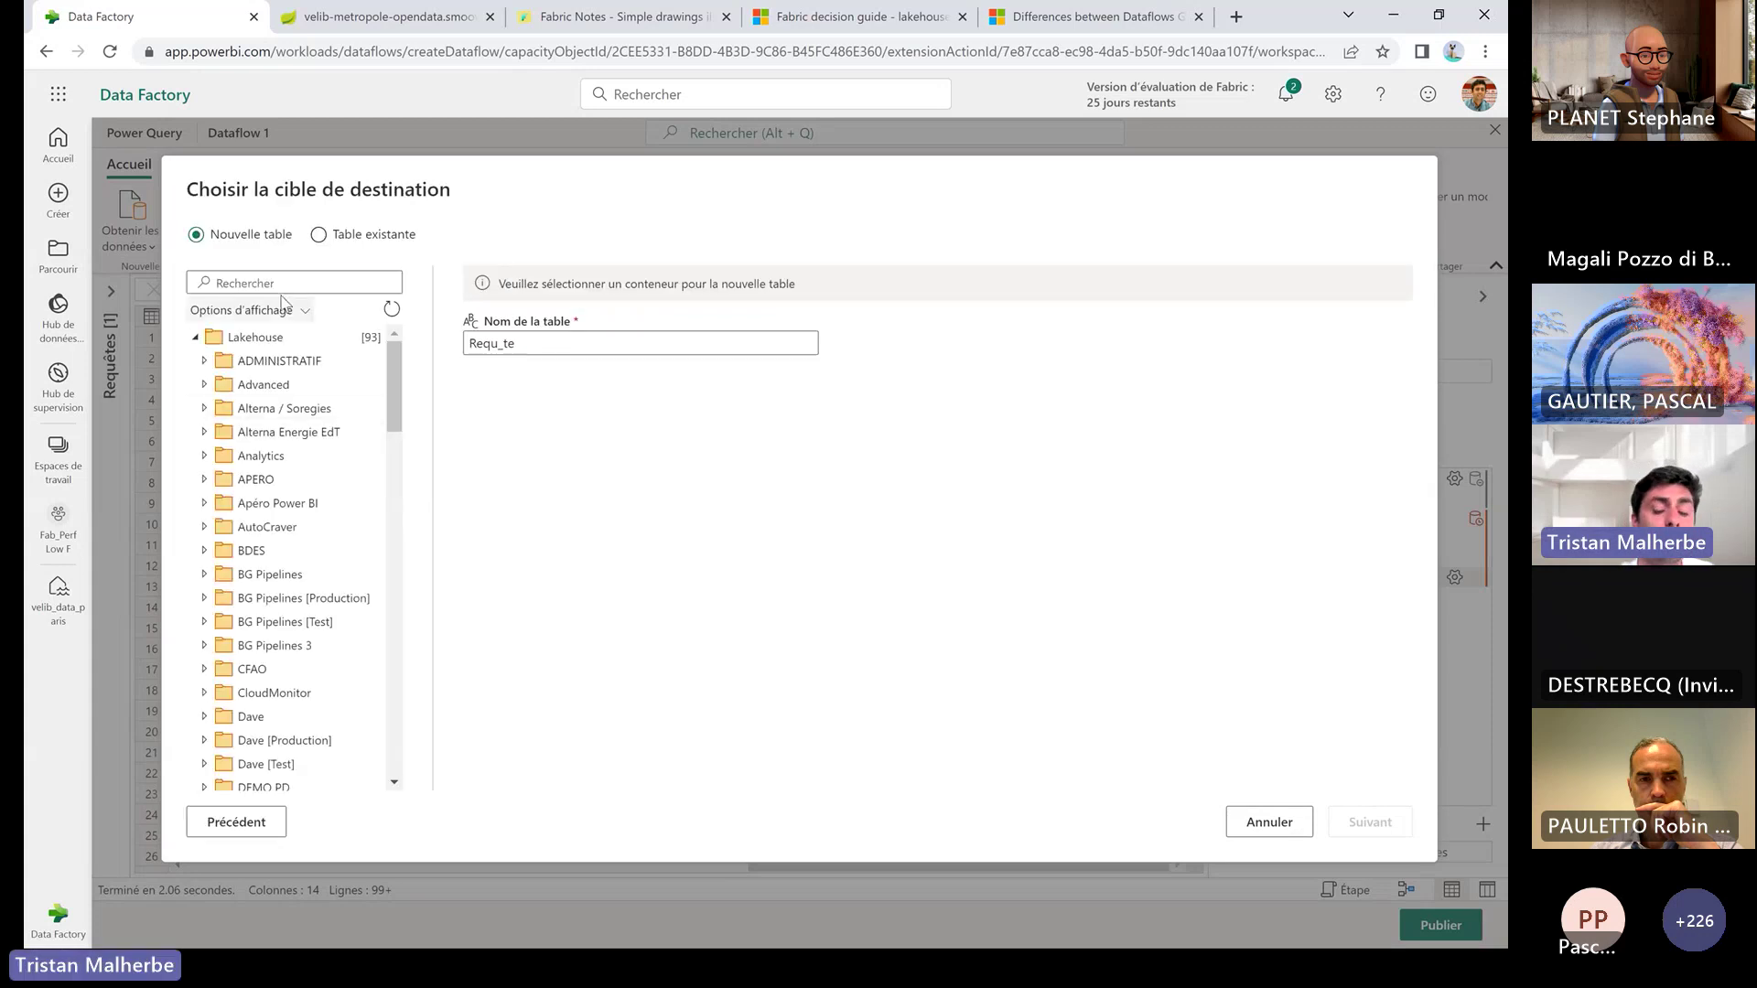
left_click(285, 284)
type("fab")
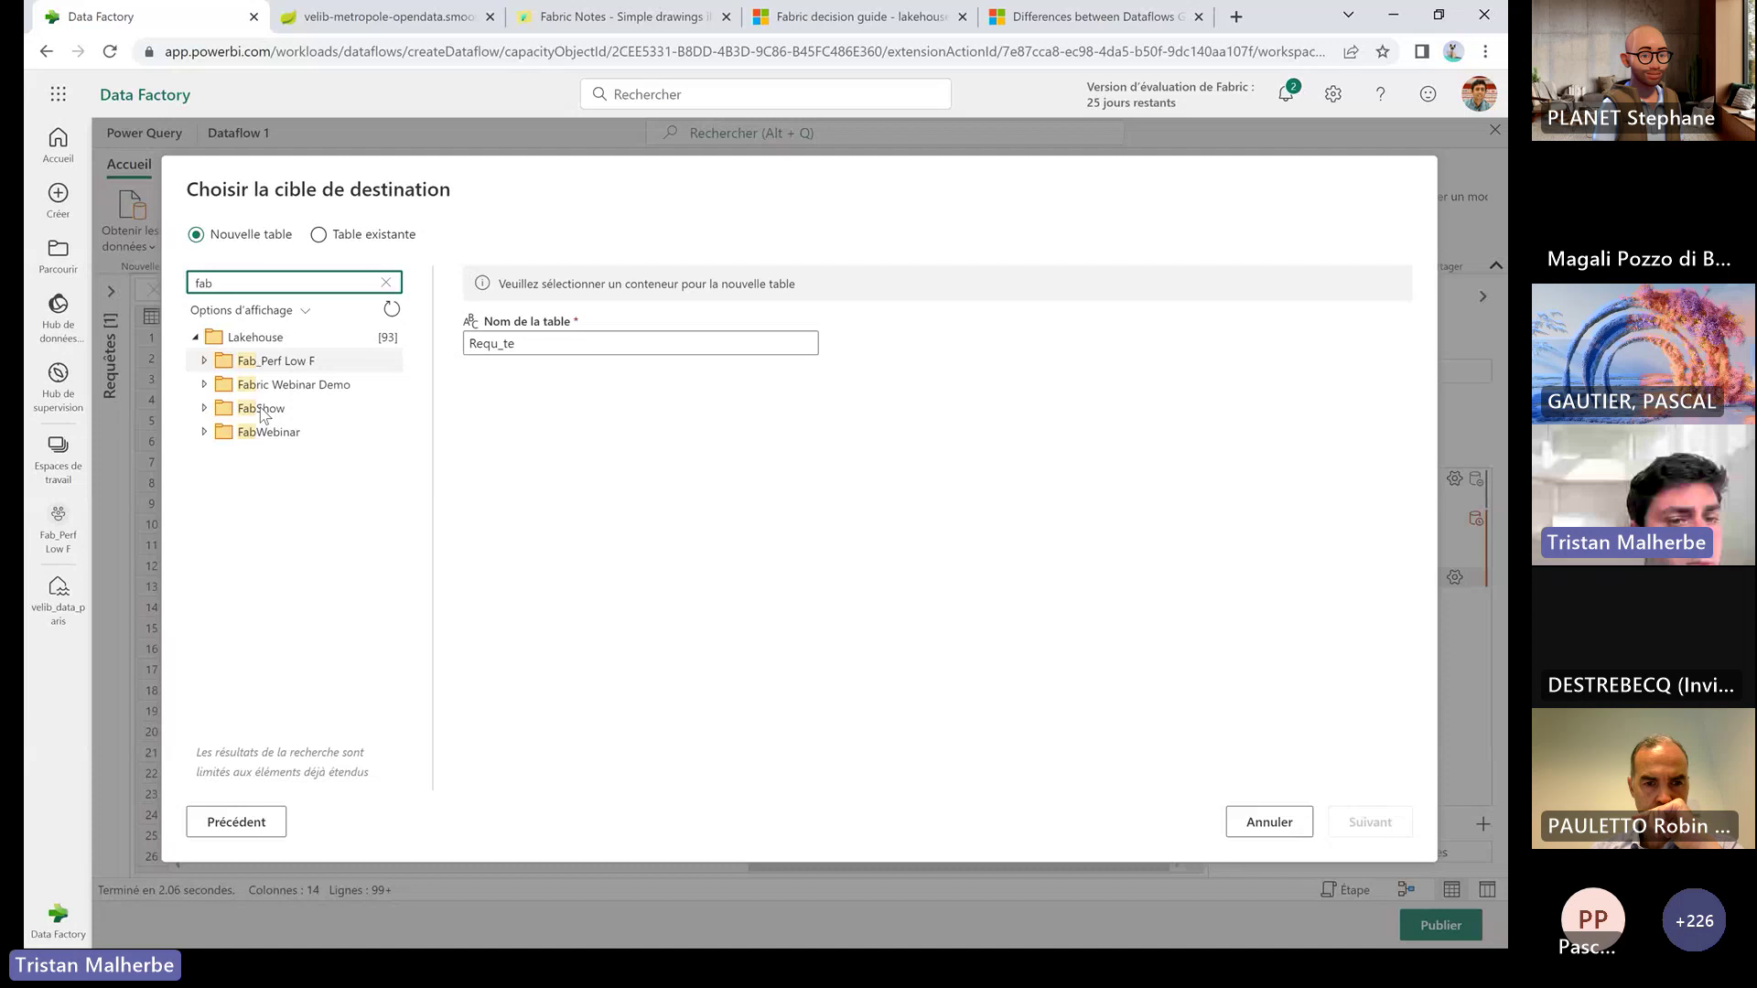
left_click(275, 388)
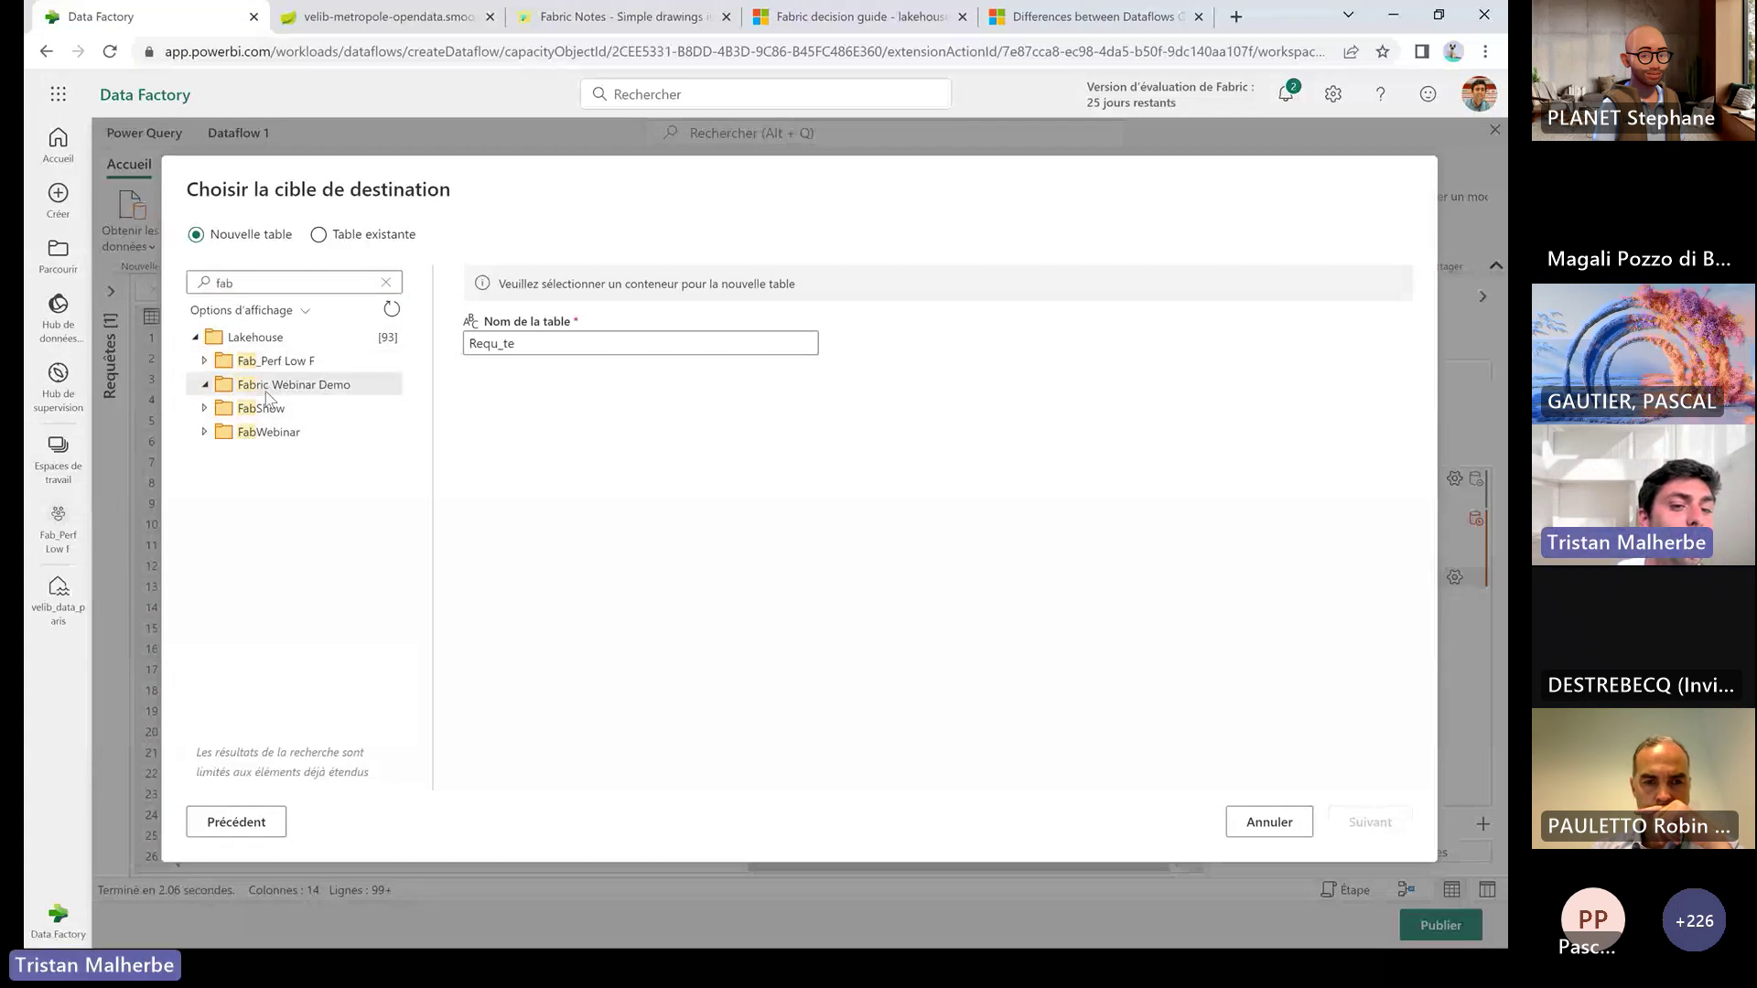
left_click(206, 386)
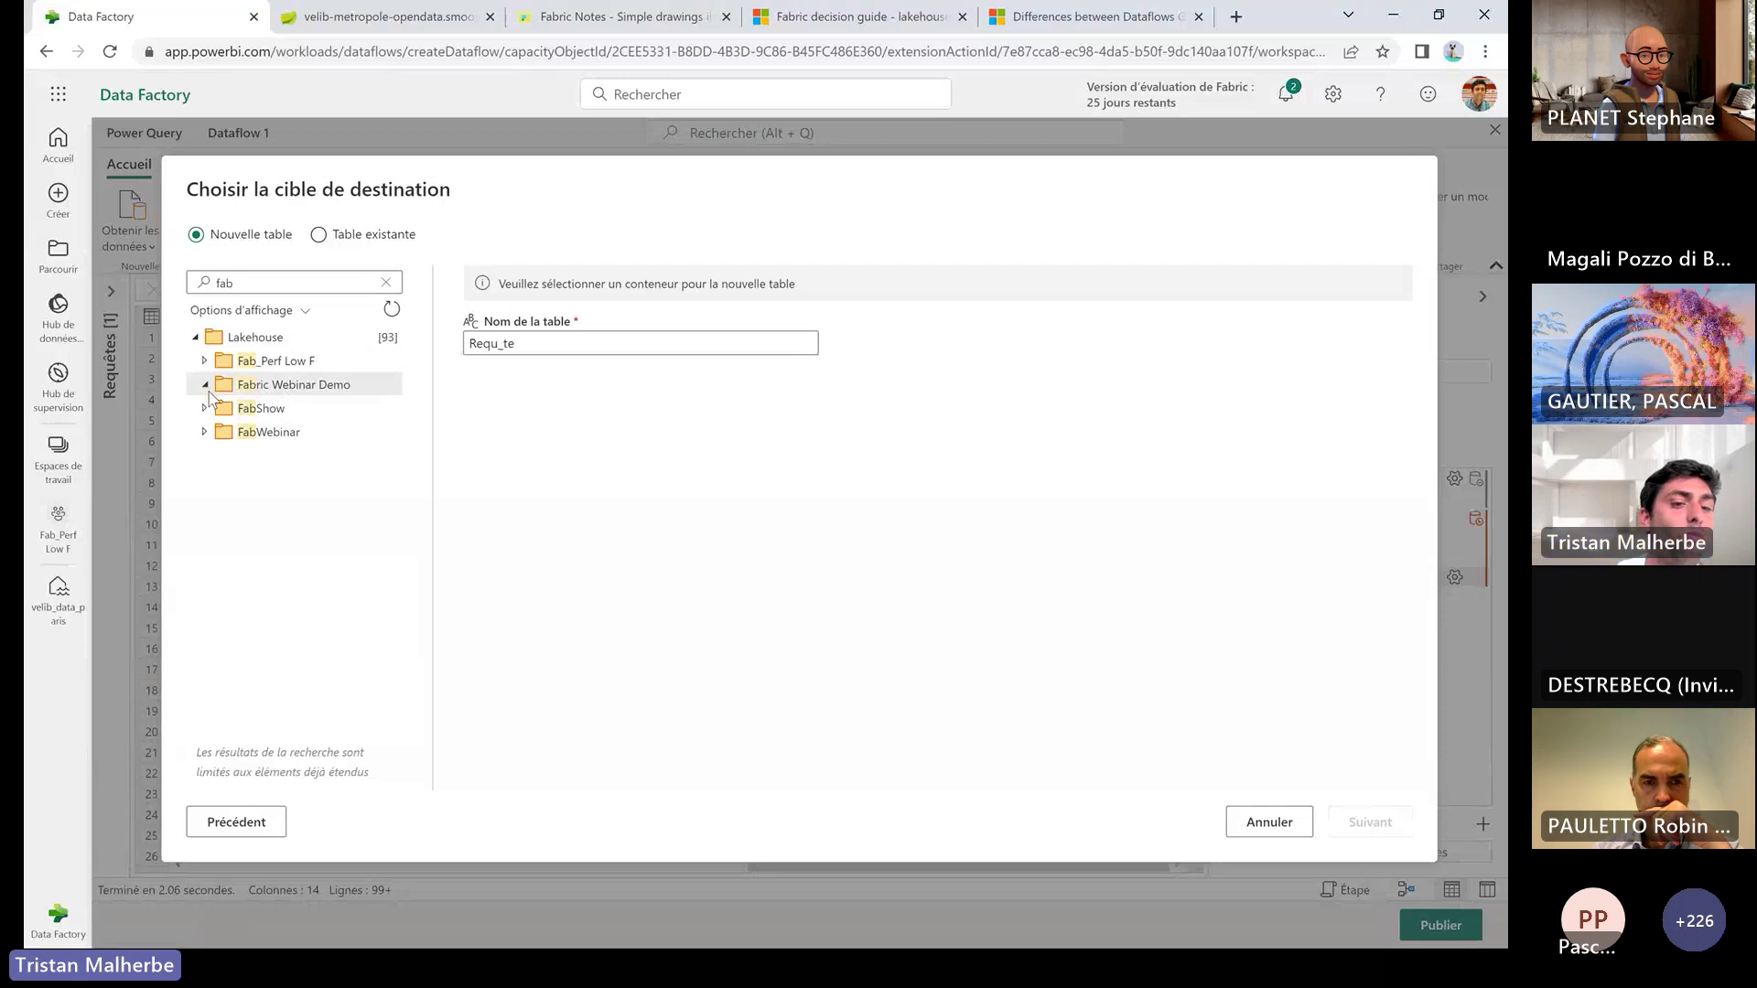
left_click(206, 409)
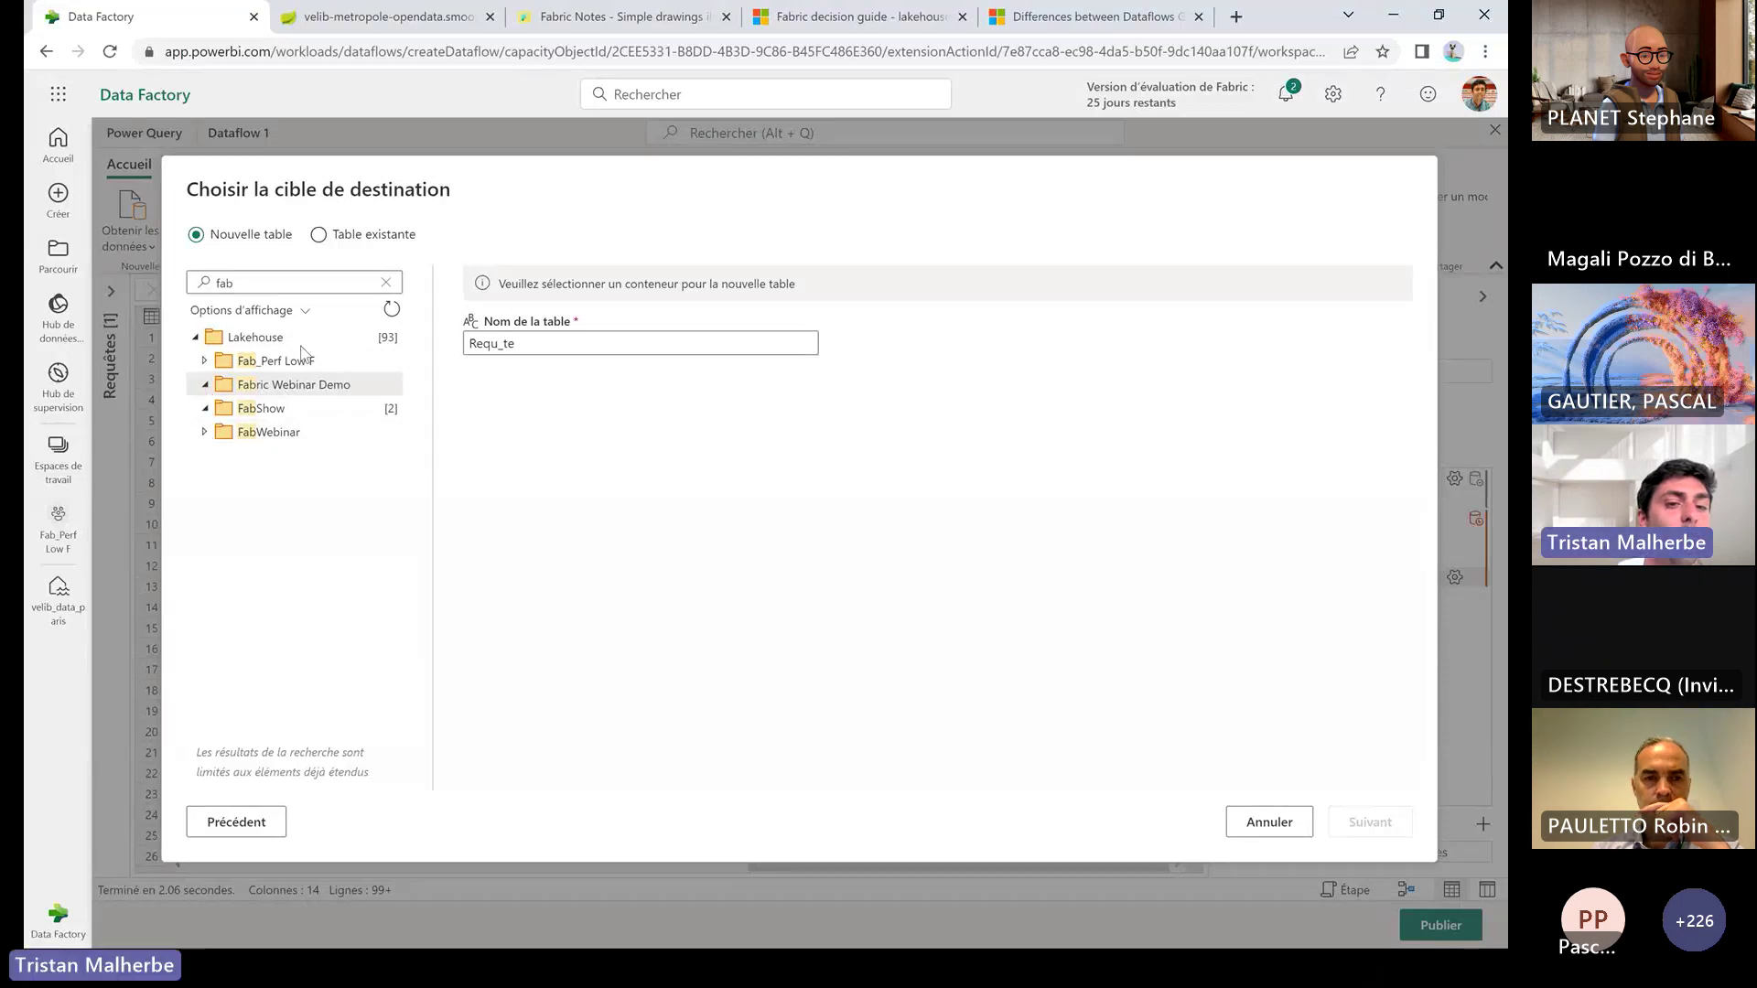
Select the fab_webinar lakehouse in the FabWebinar workspace as the destination of the new table
left_click(386, 282)
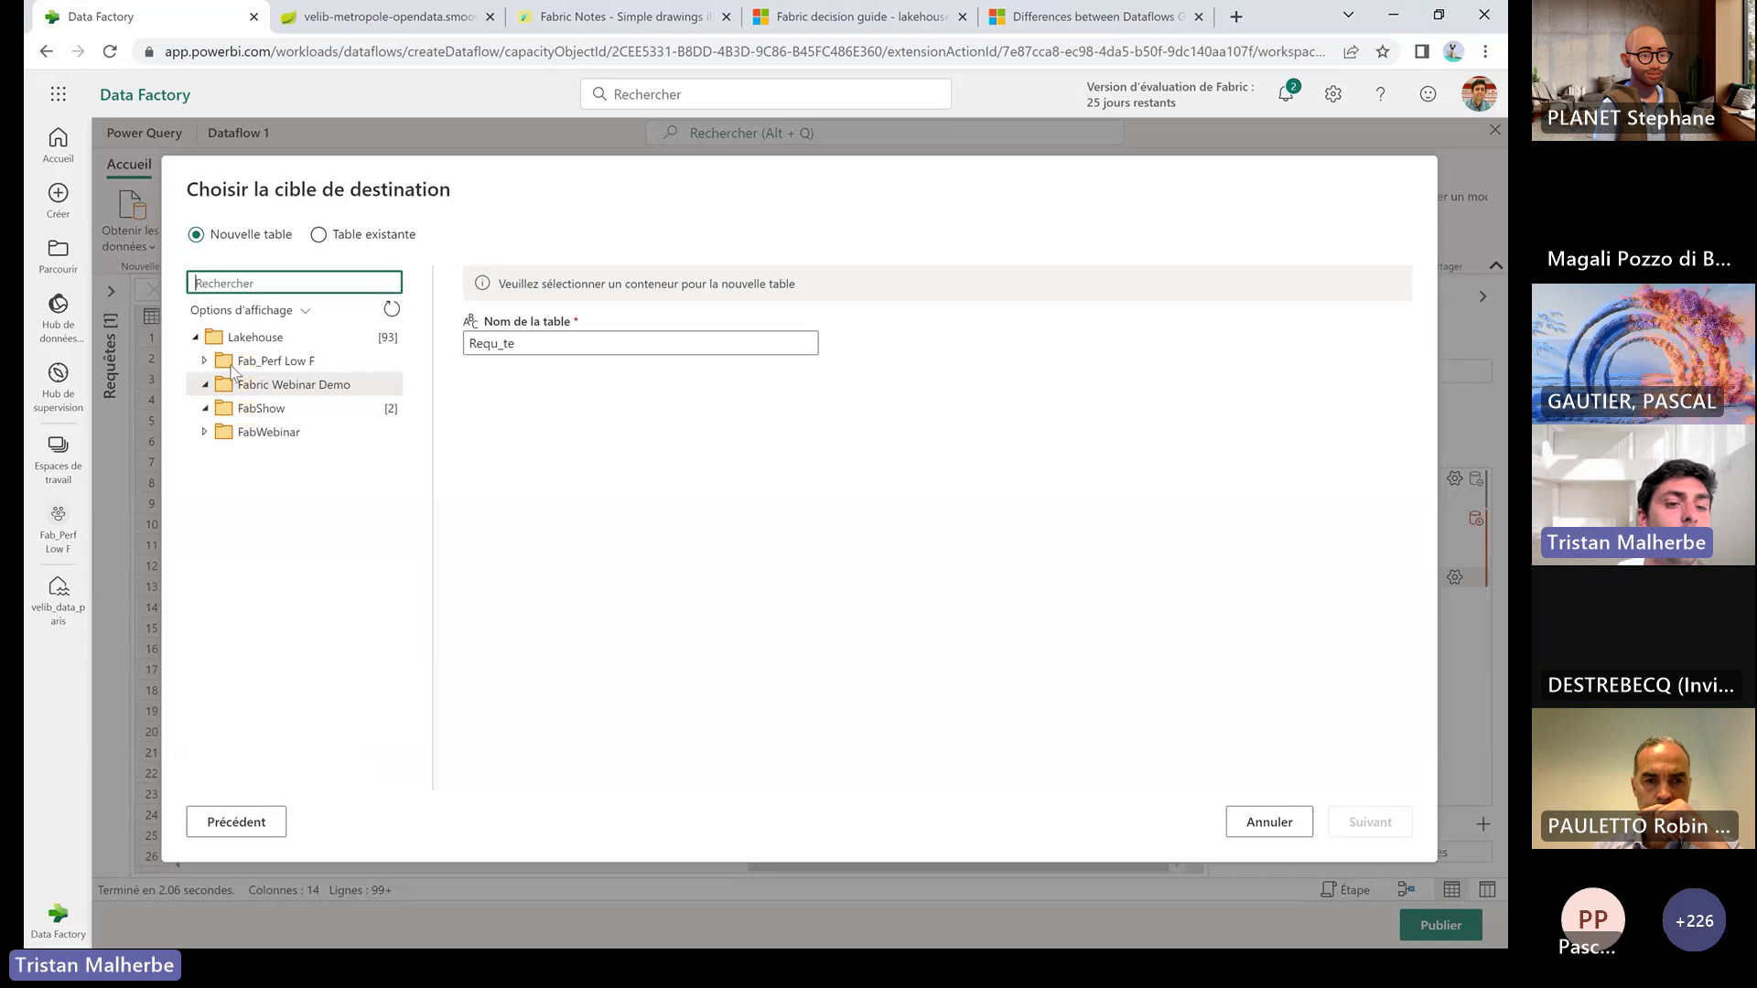
left_click(211, 383)
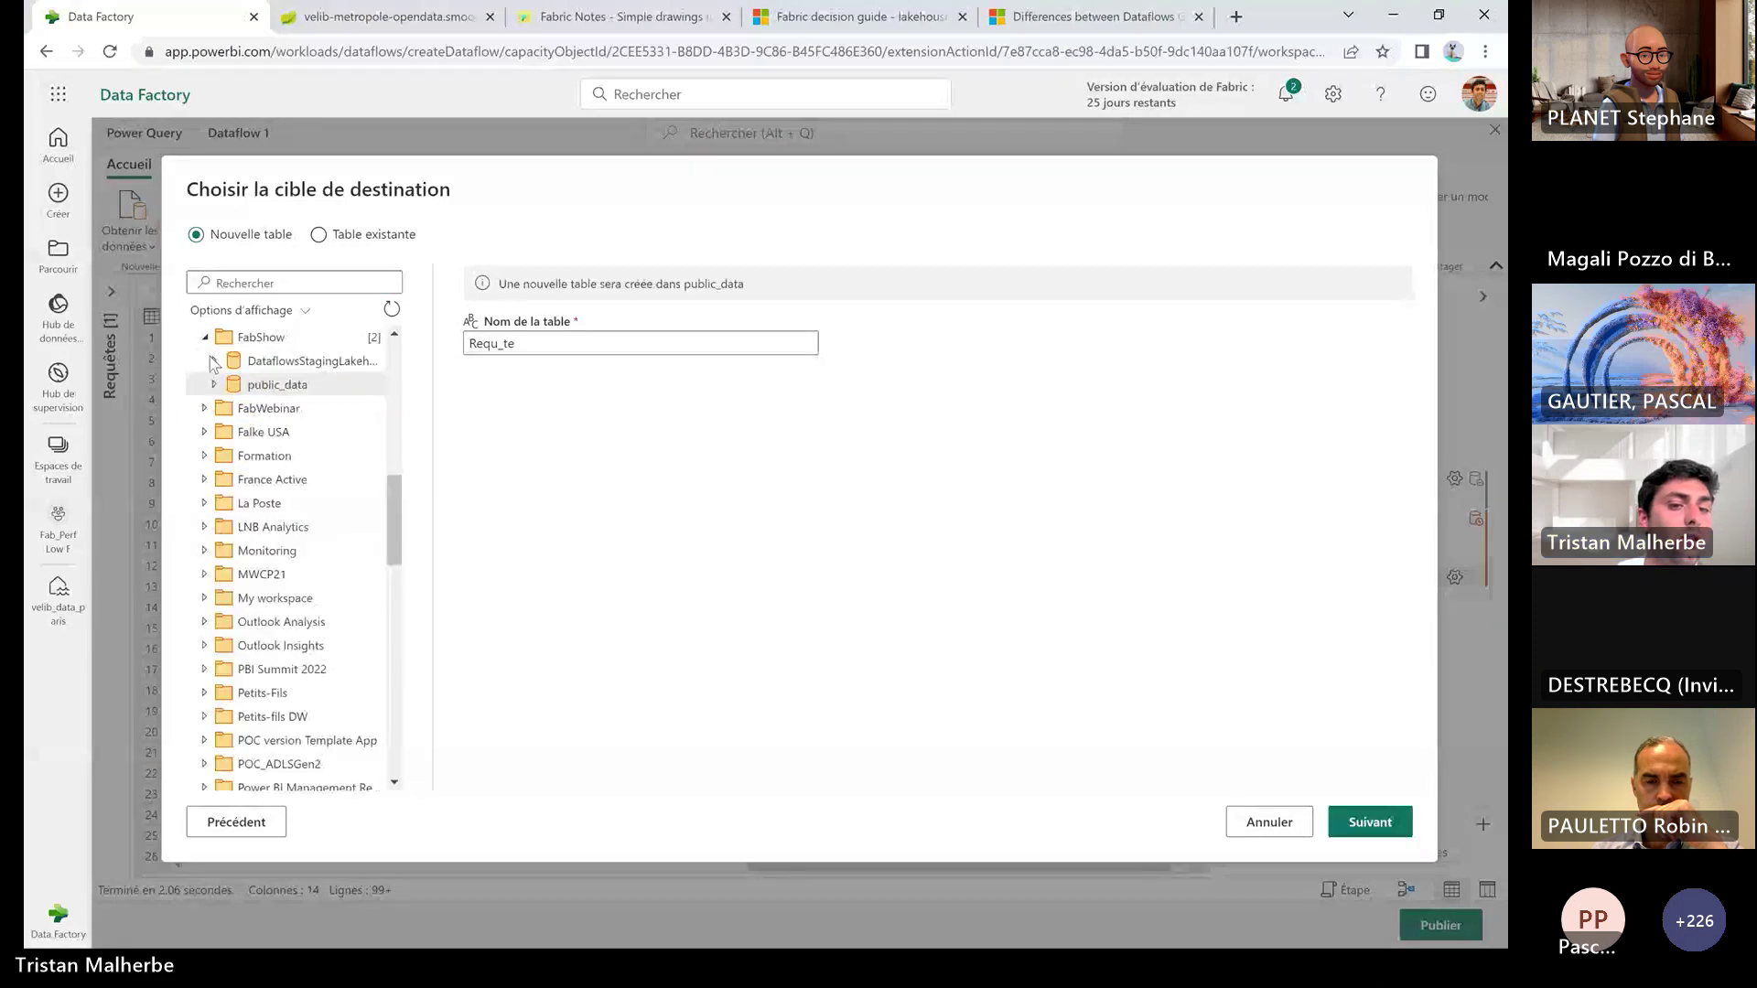
left_click(224, 408)
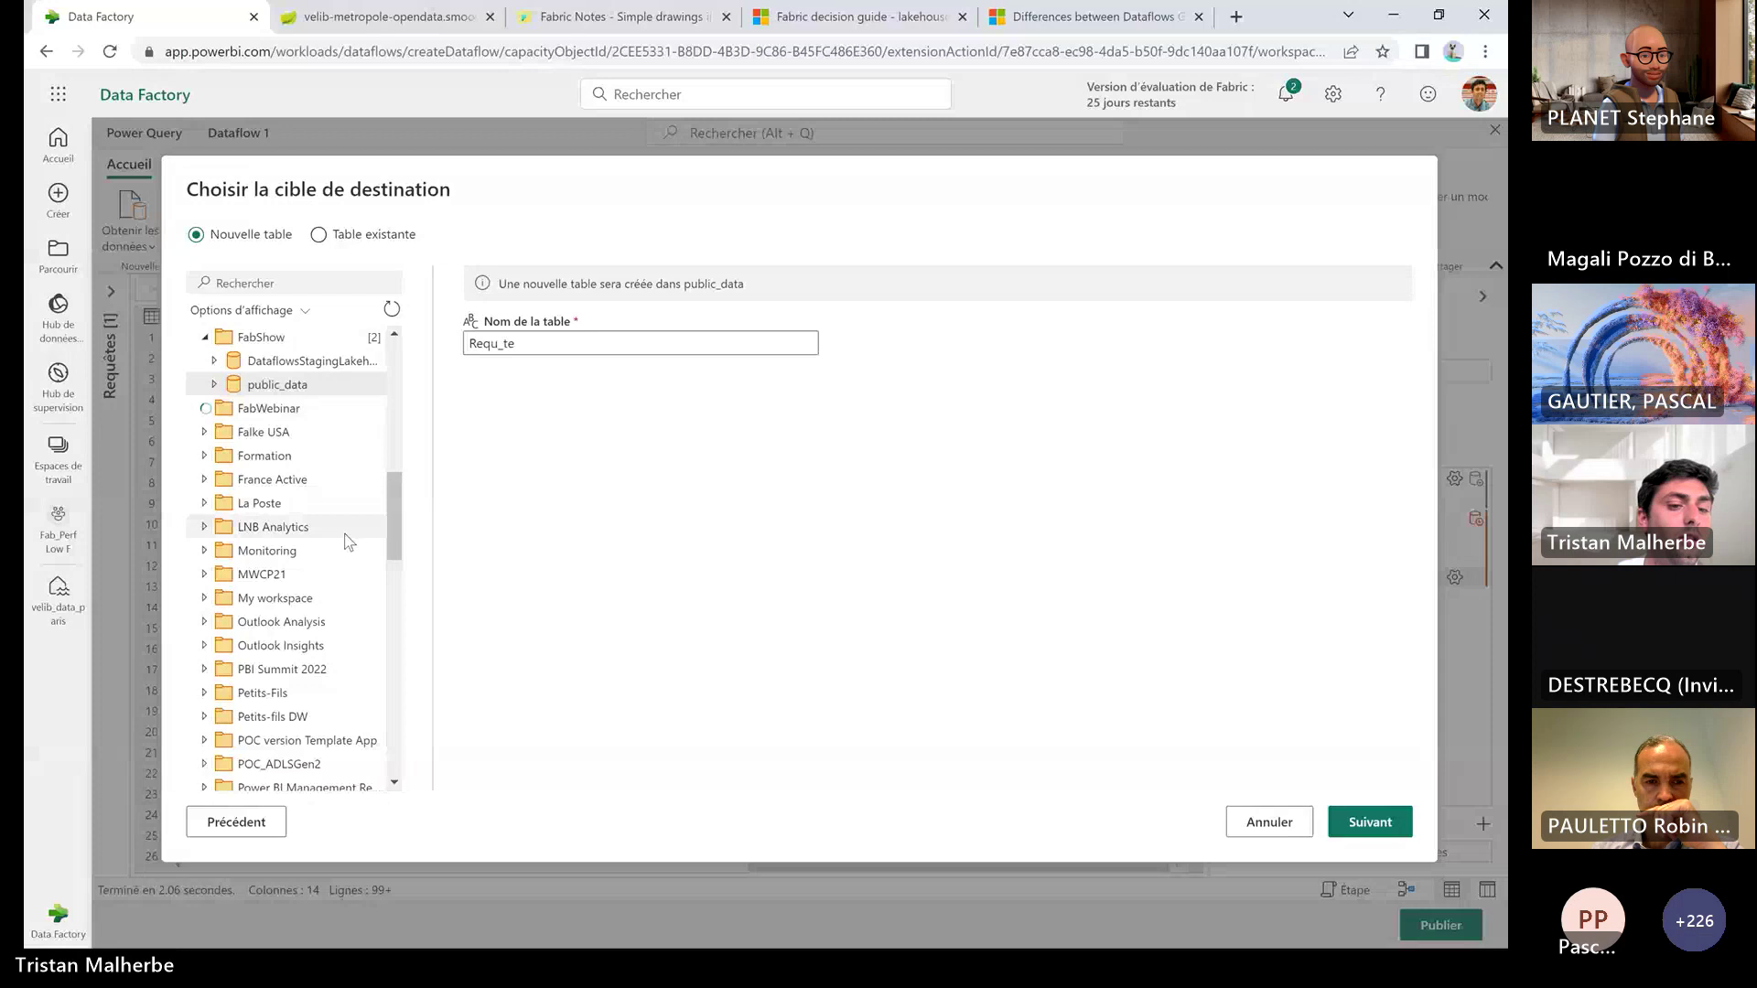
left_click(288, 283)
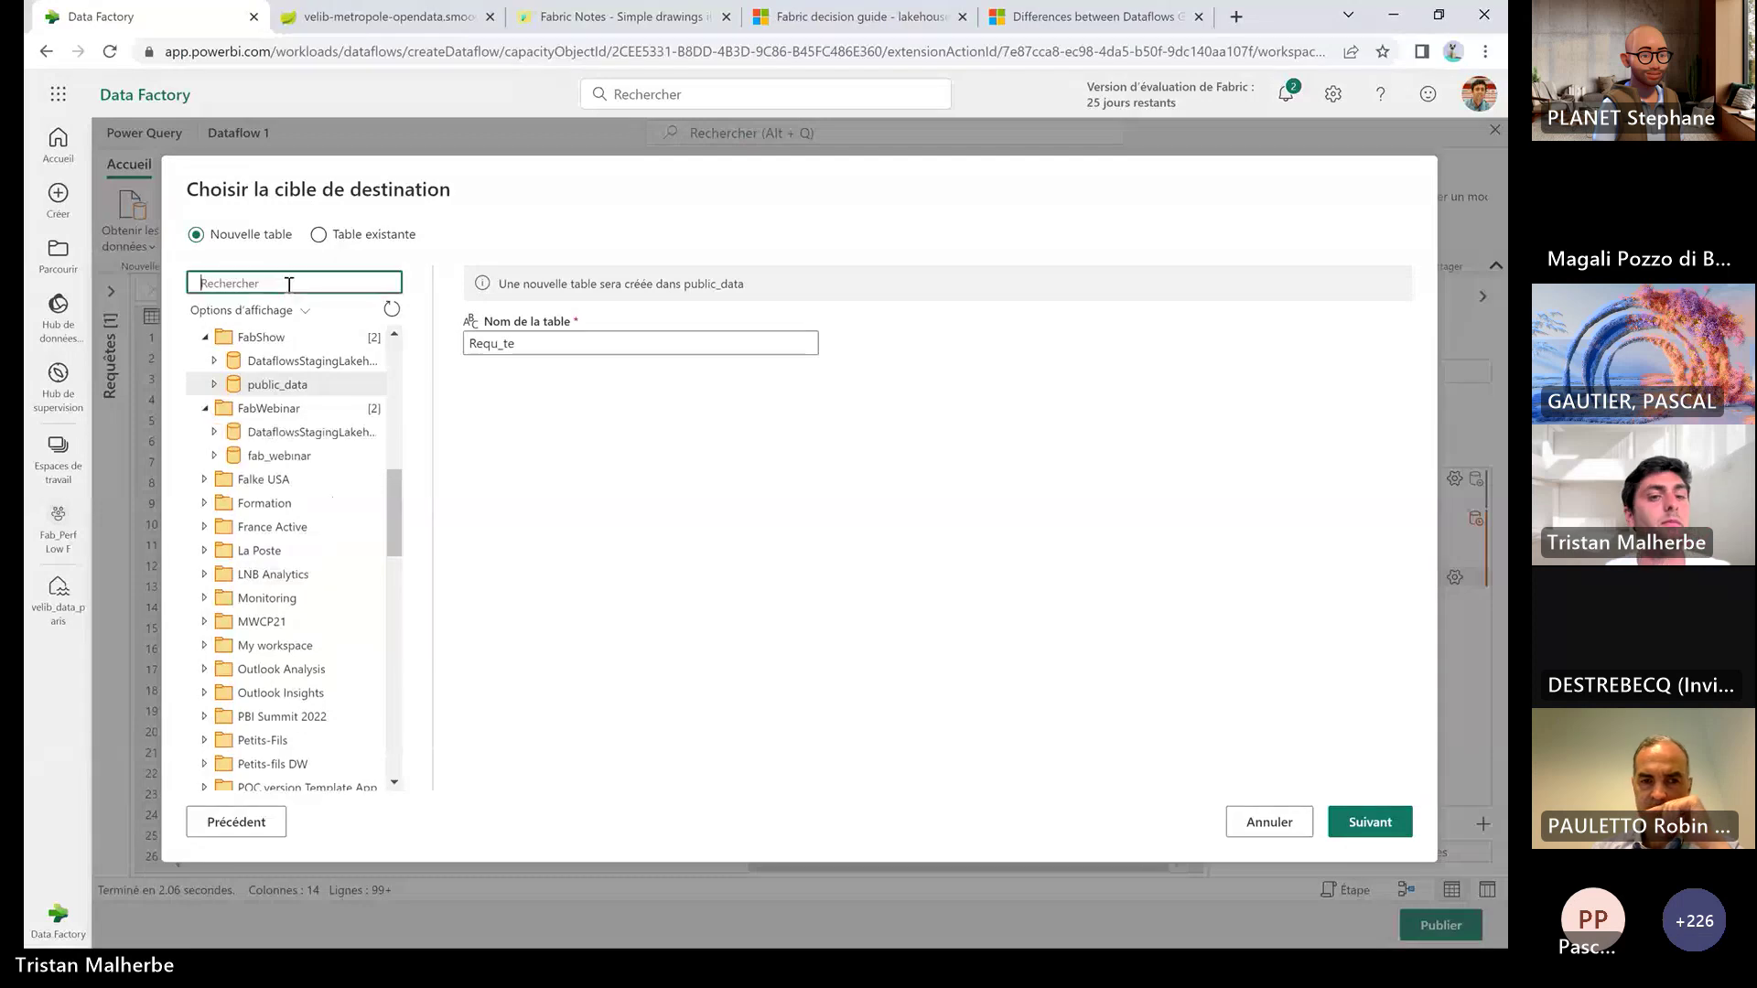
type("Fab")
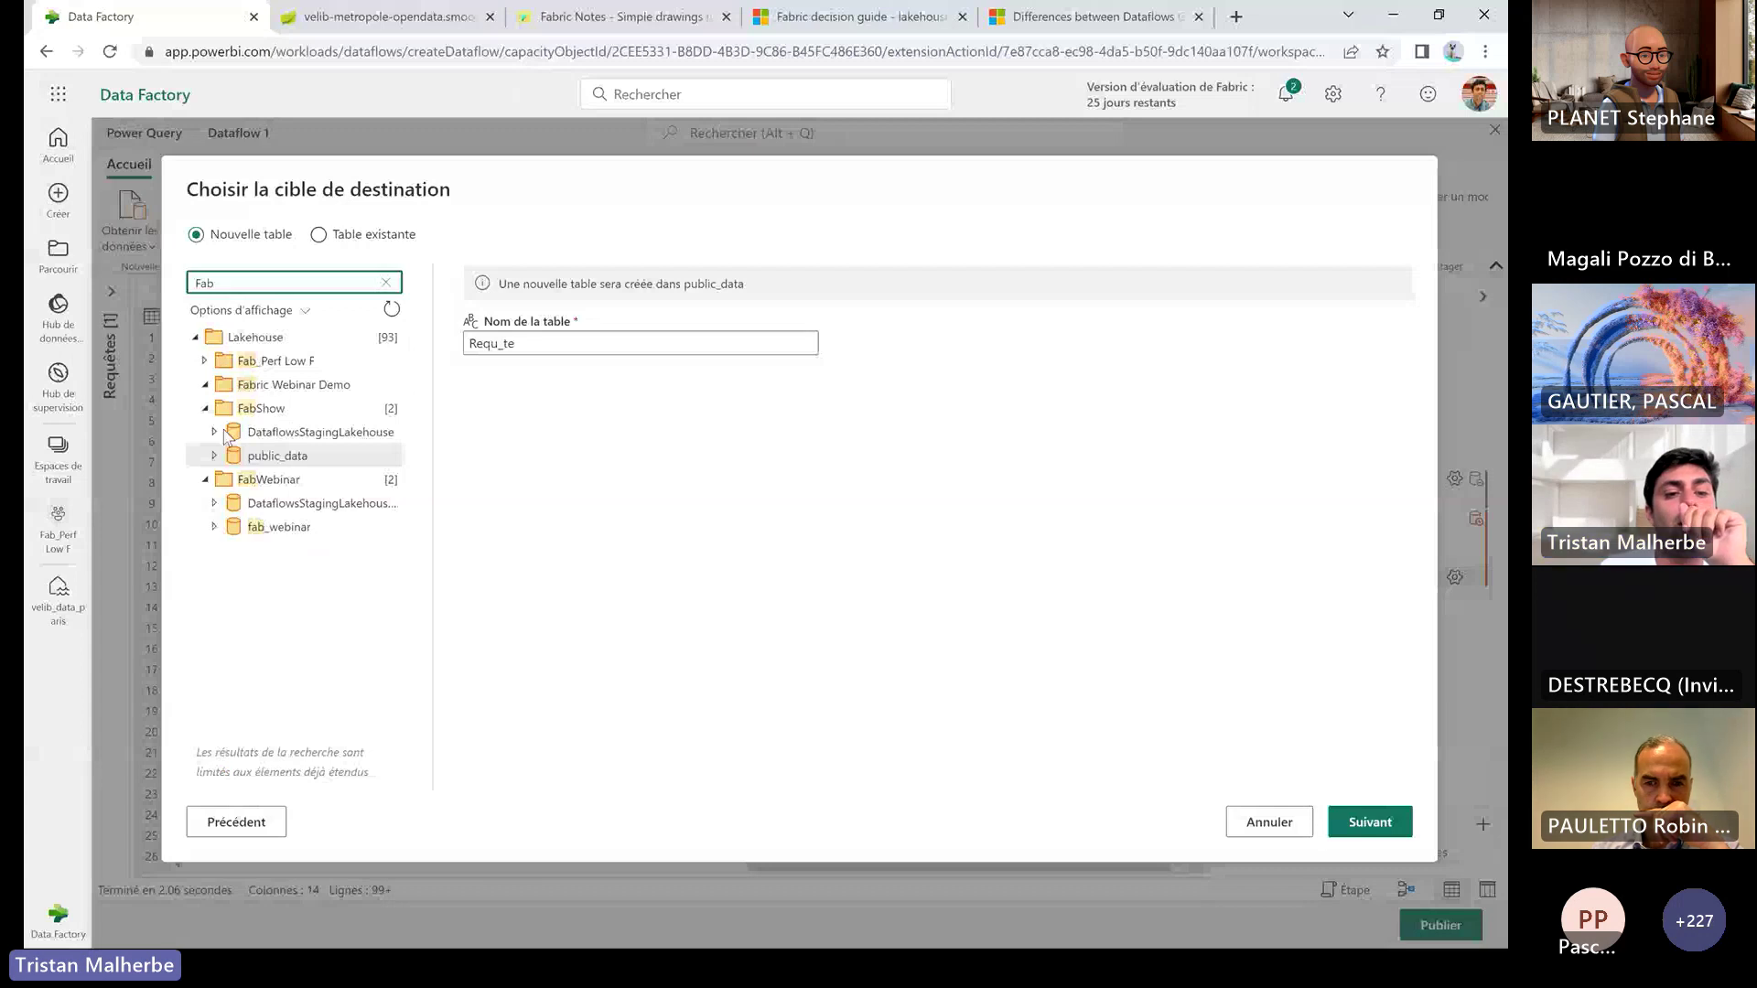
left_click(275, 384)
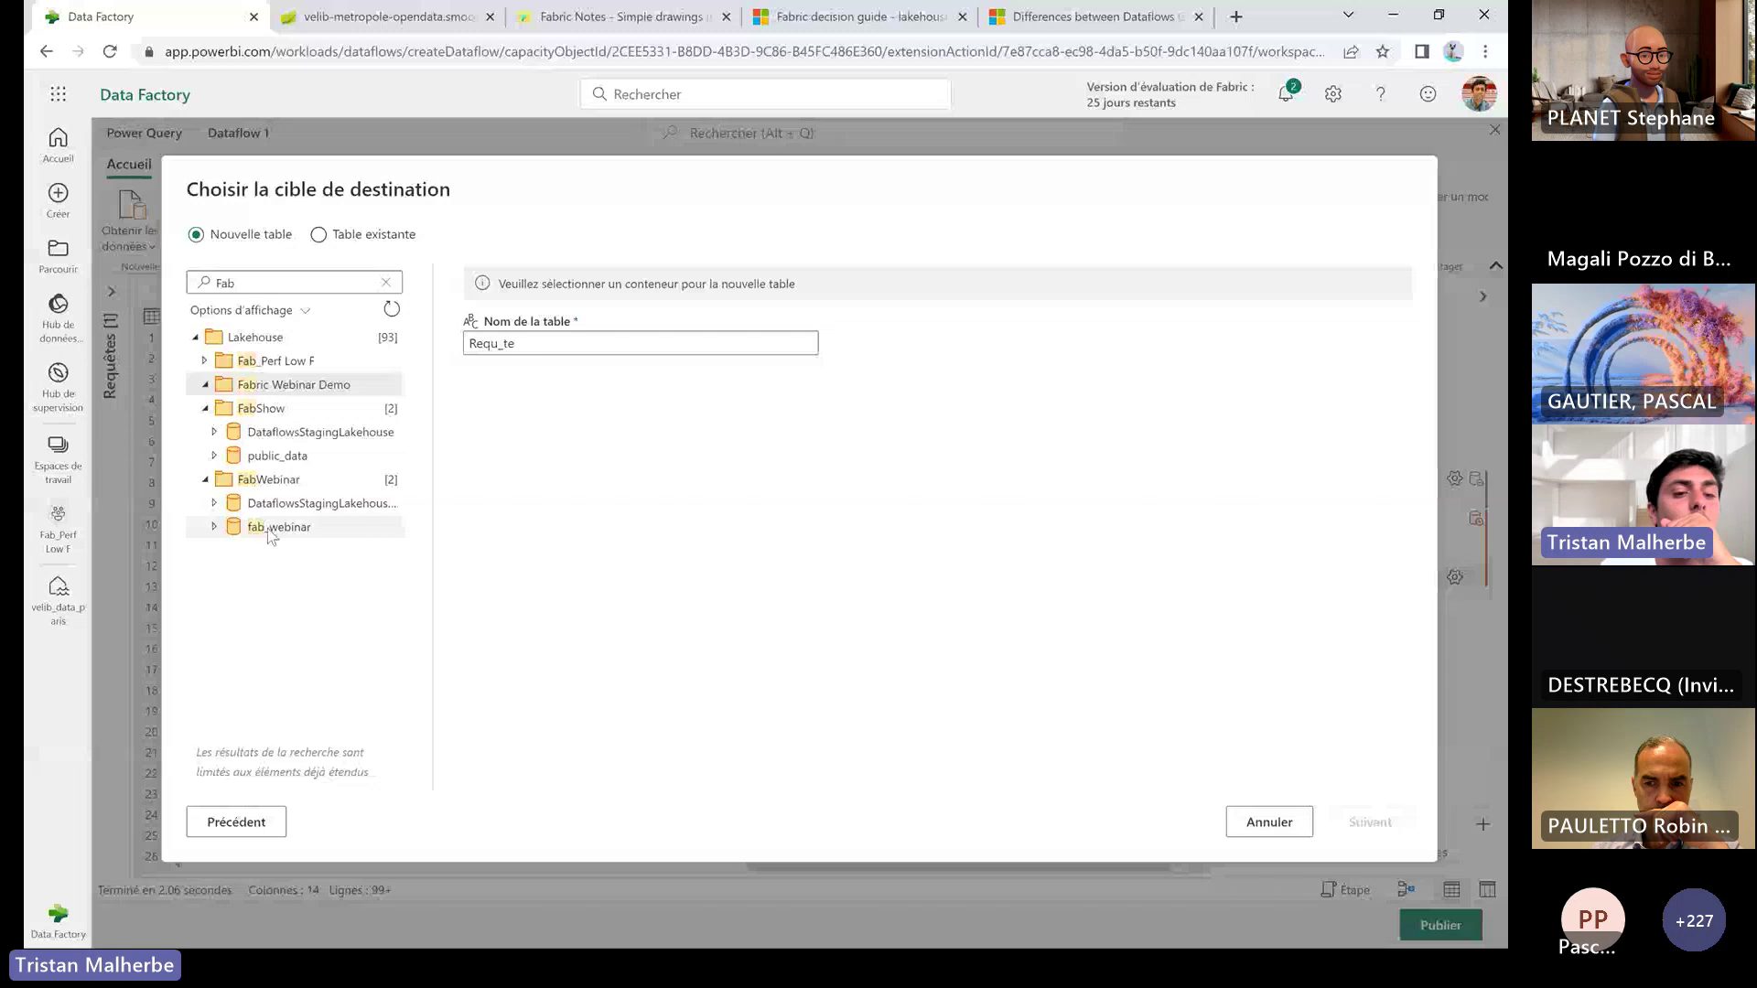
left_click(272, 529)
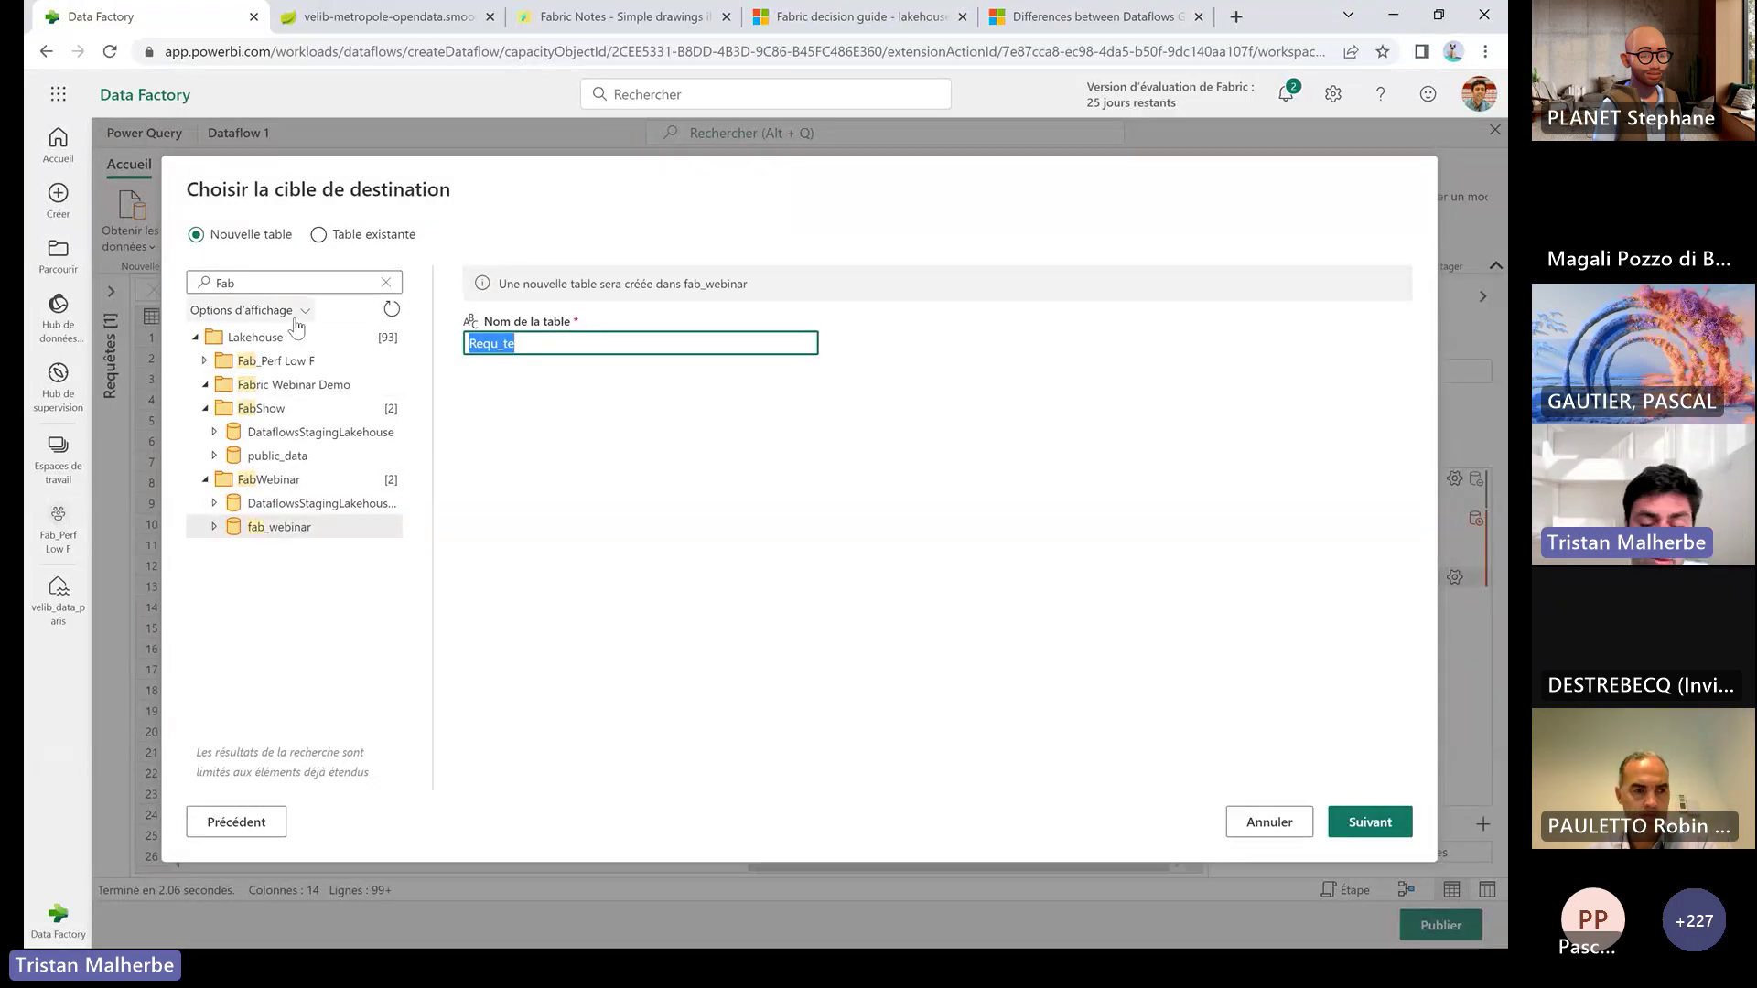
Name the new destination table velib_data_paris and continue to the next stage of the destination setup
type("velib_data_")
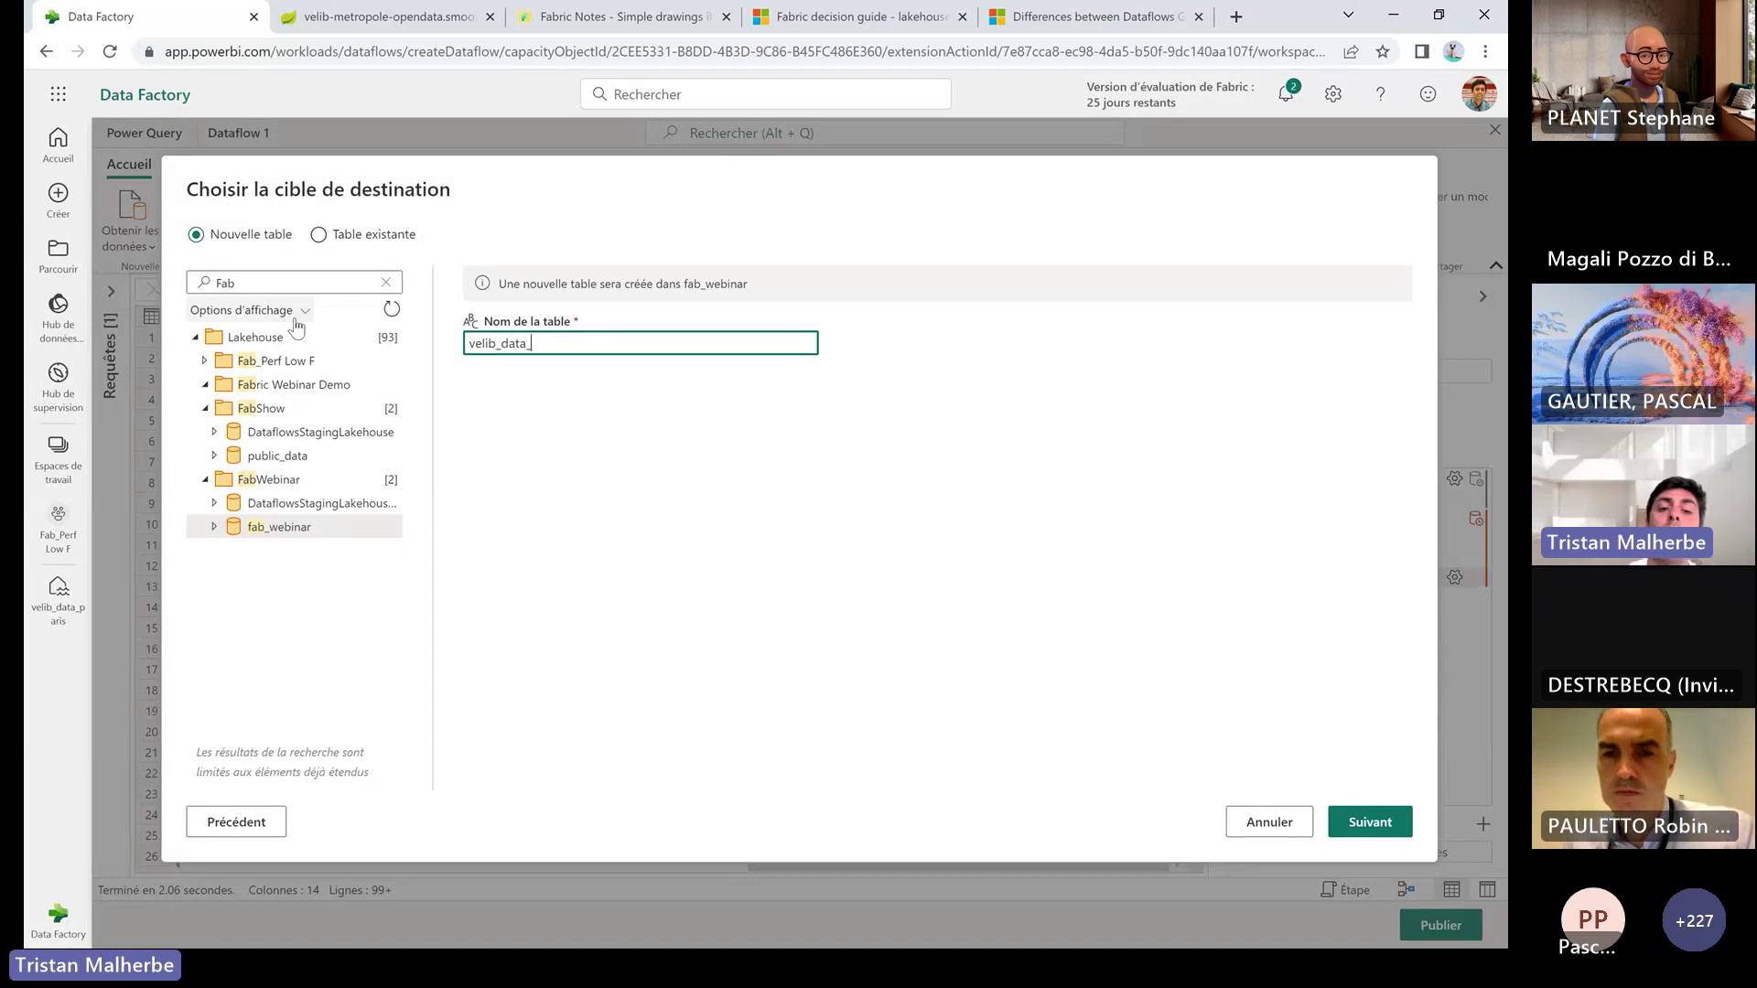
type("paris")
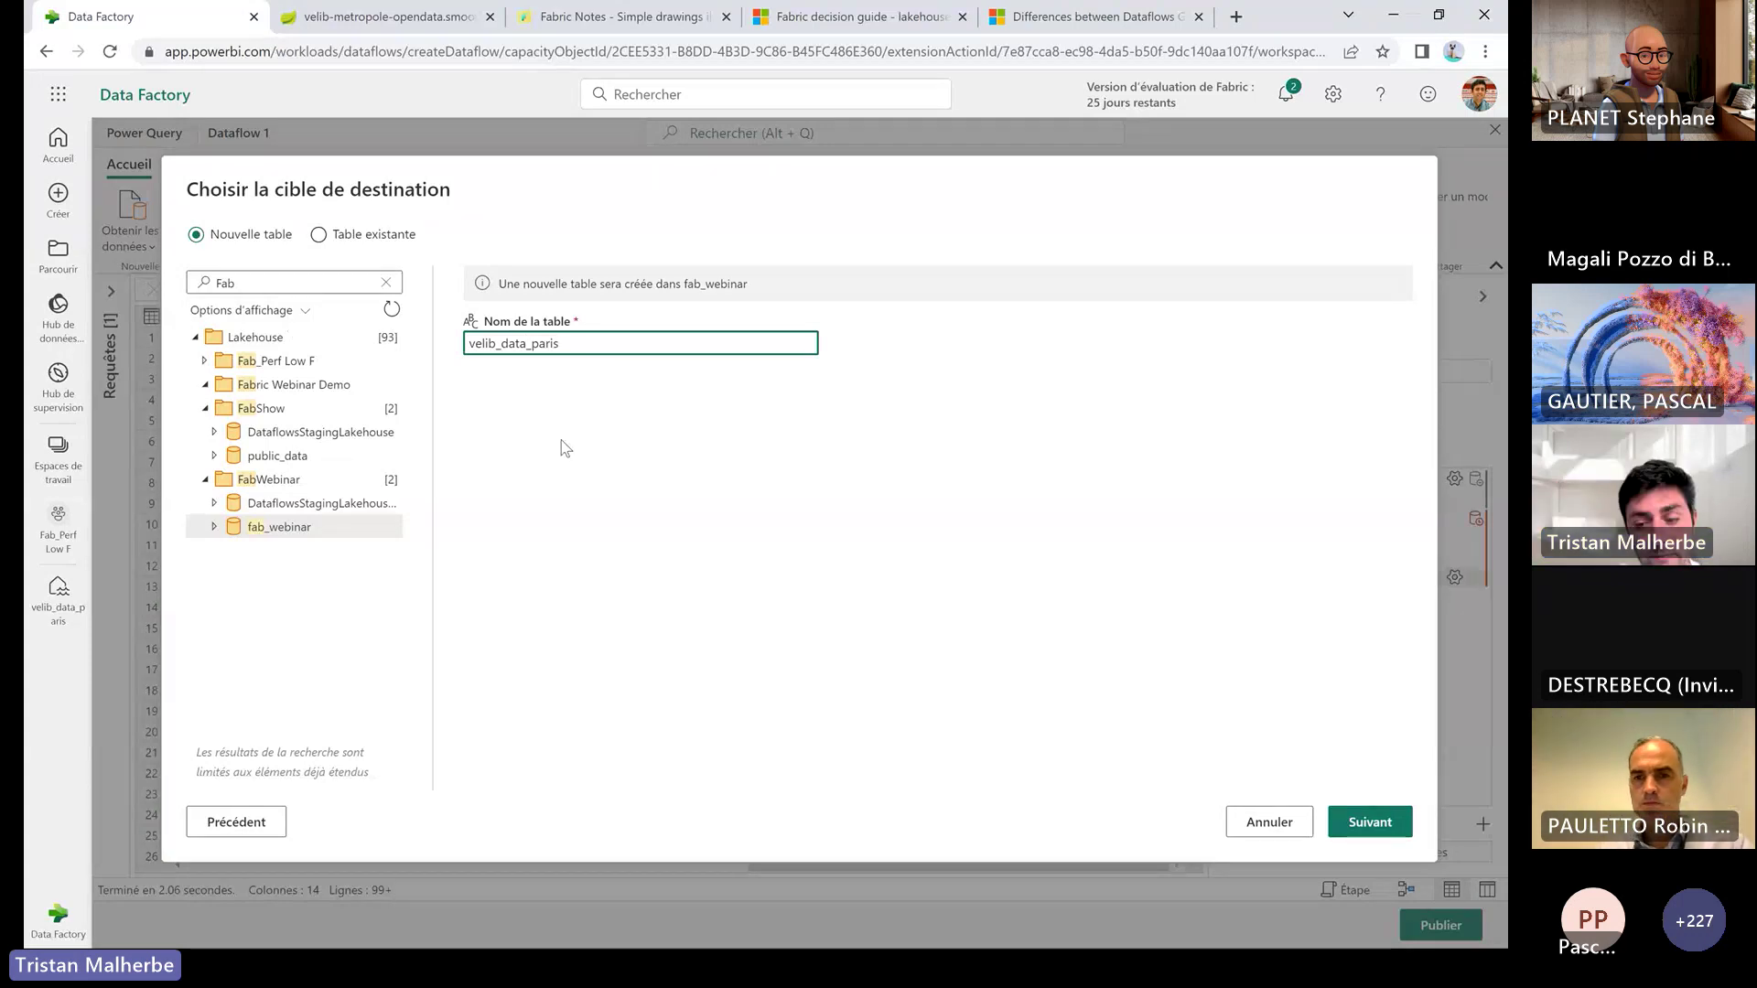
left_click(1398, 829)
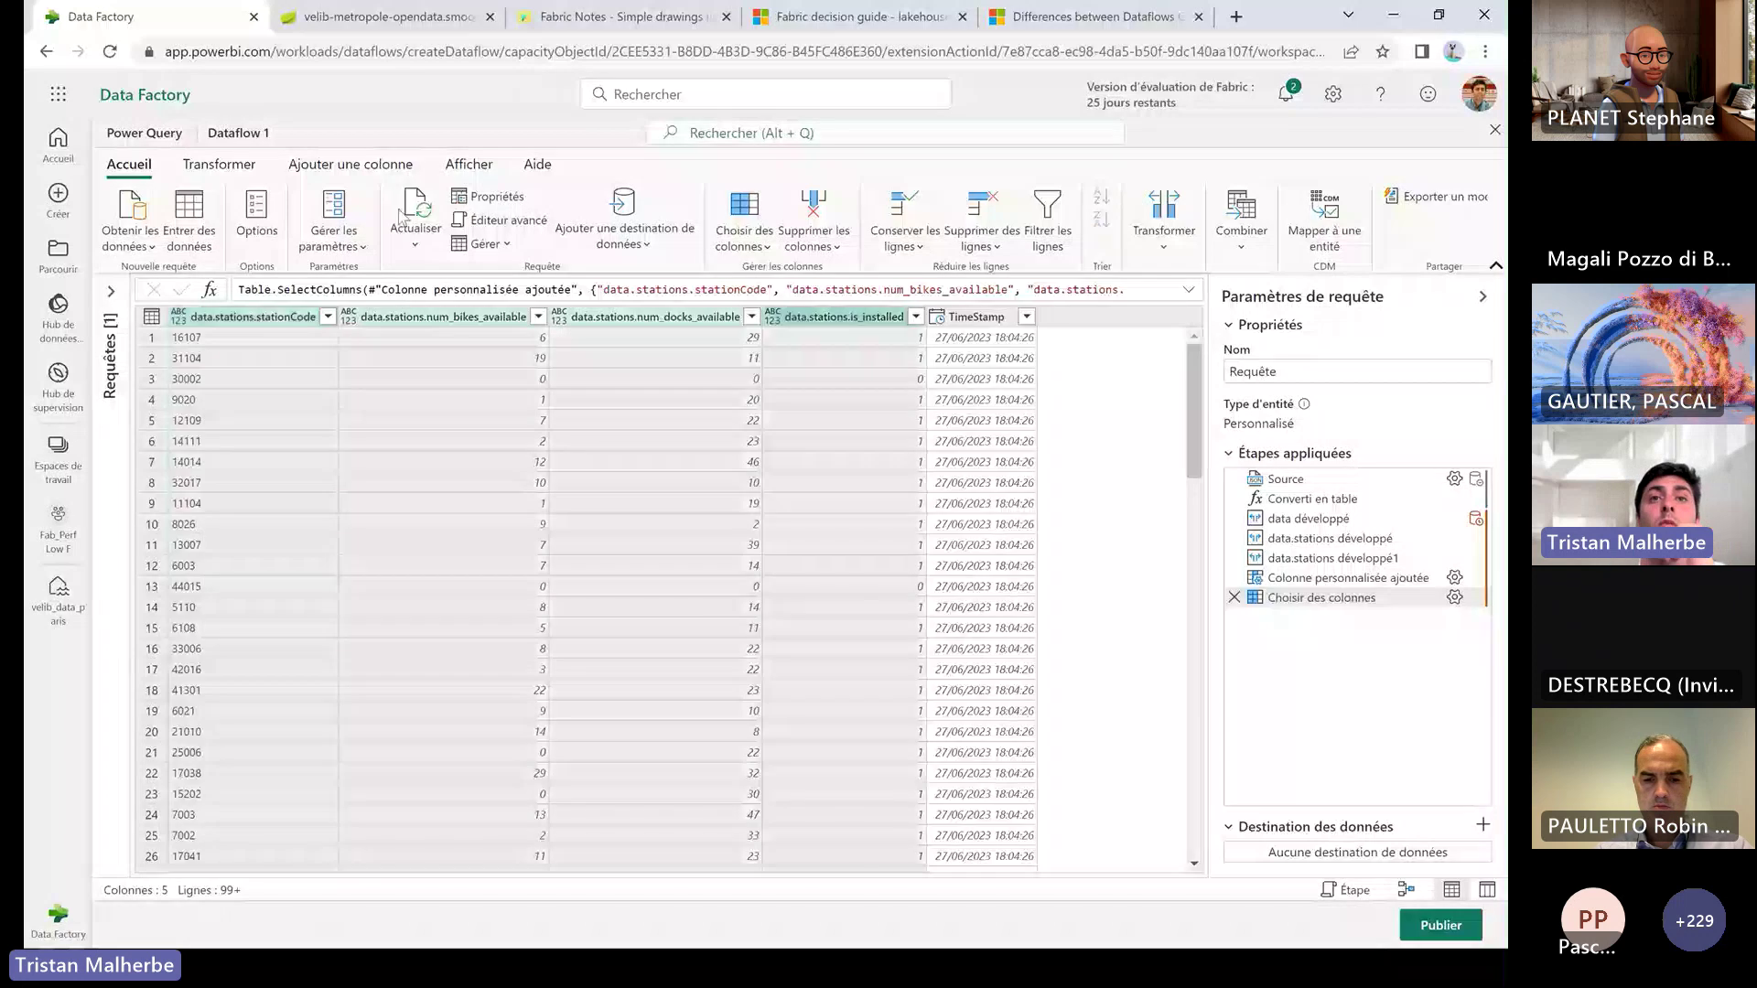
Detect the data types of the selected station code, available bikes, available docks and is_installed columns automatically
left_click(219, 164)
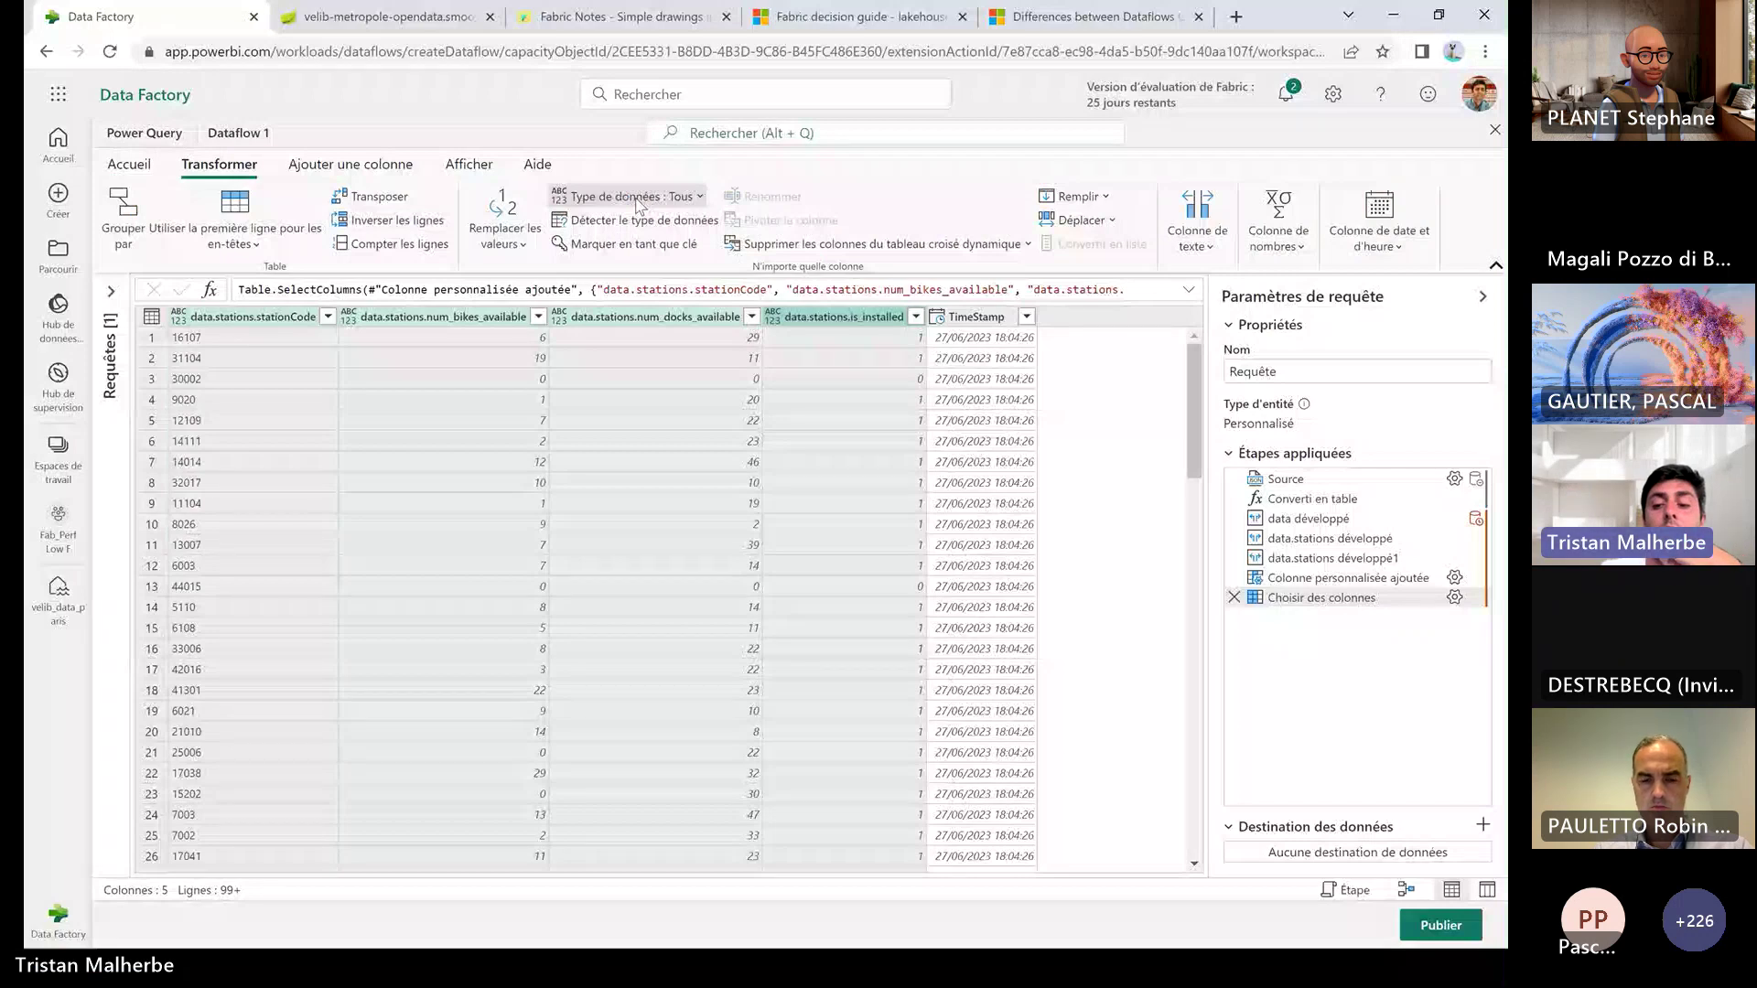
left_click(638, 219)
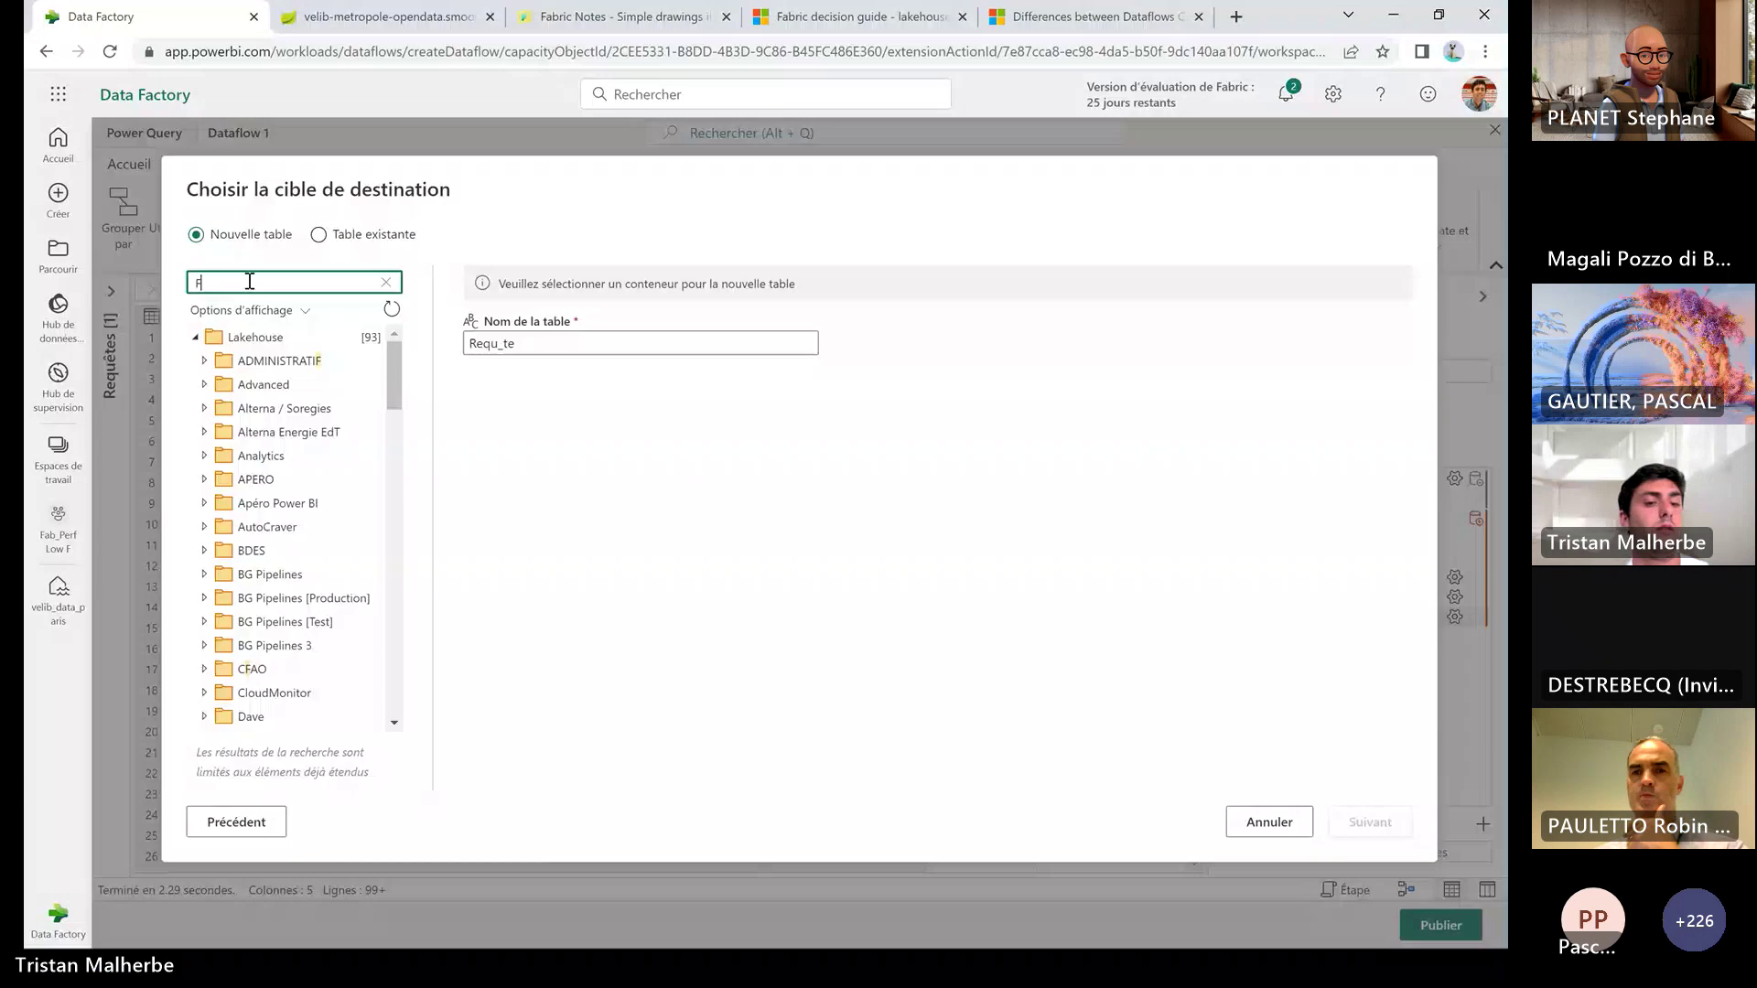
Filter the destination containers by "Fab" and select the fab_webinar lakehouse in the FabWebinar workspace
type("ab")
left_click(204, 384)
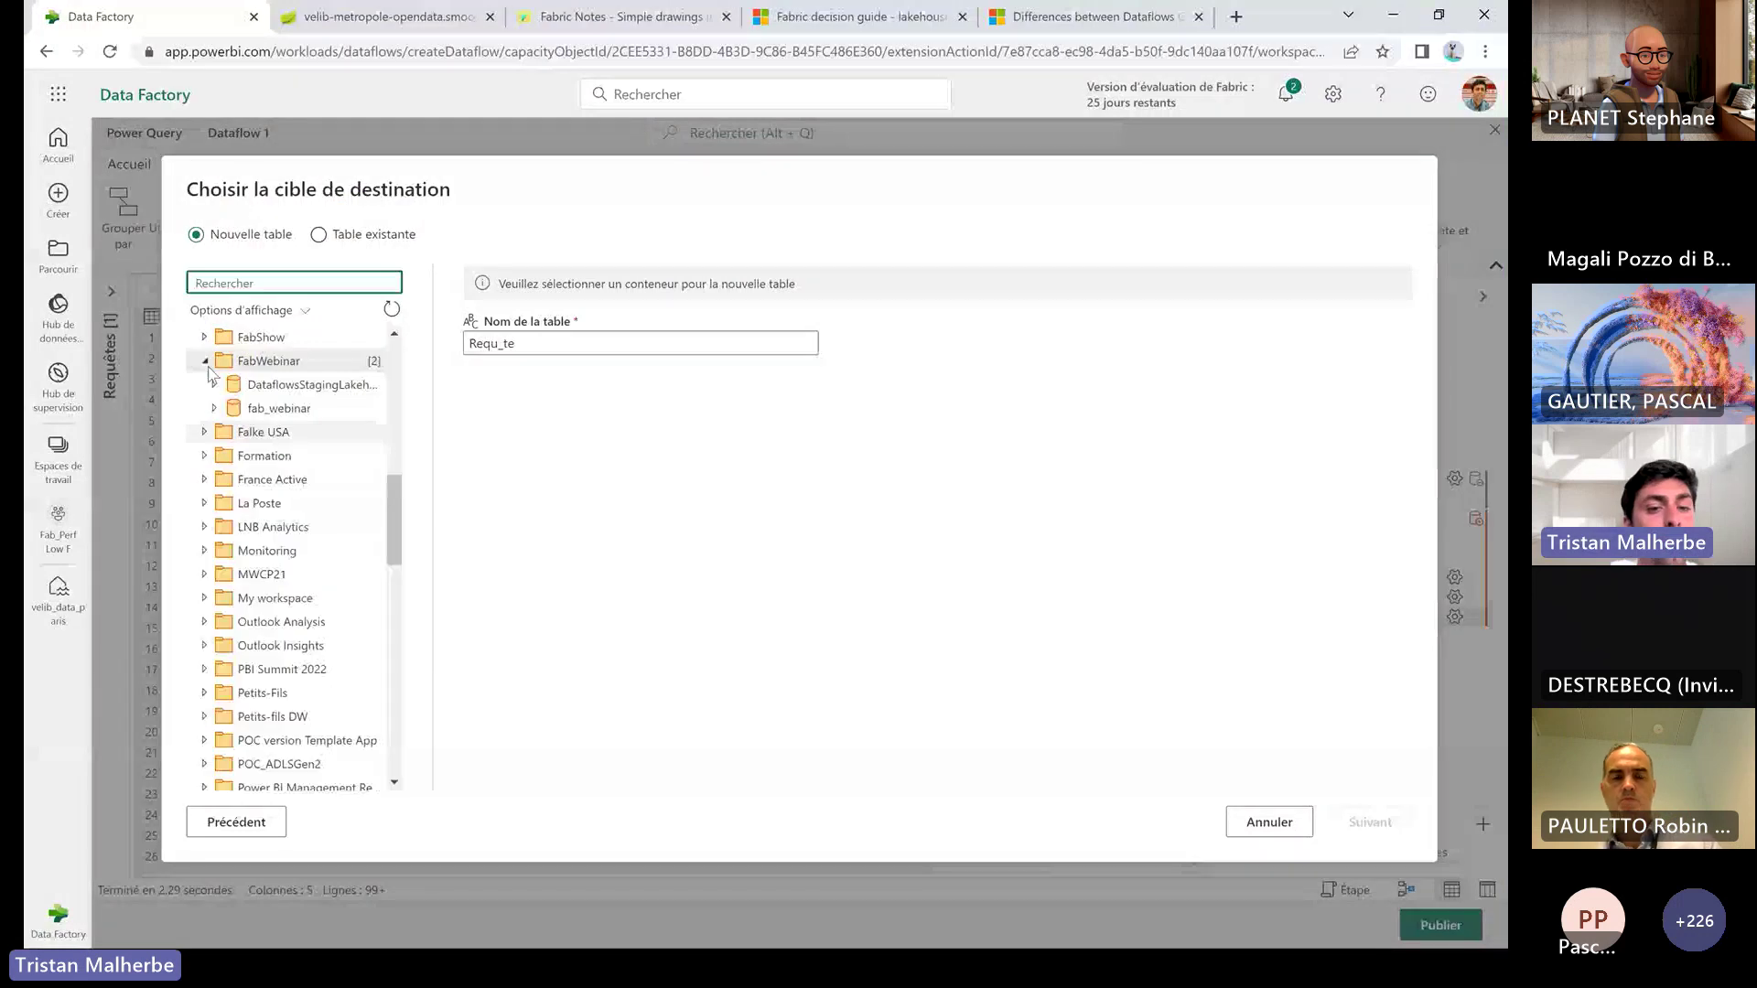
left_click(279, 408)
Name the destination table velib_paris_data_public and continue to the destination settings
type("veli")
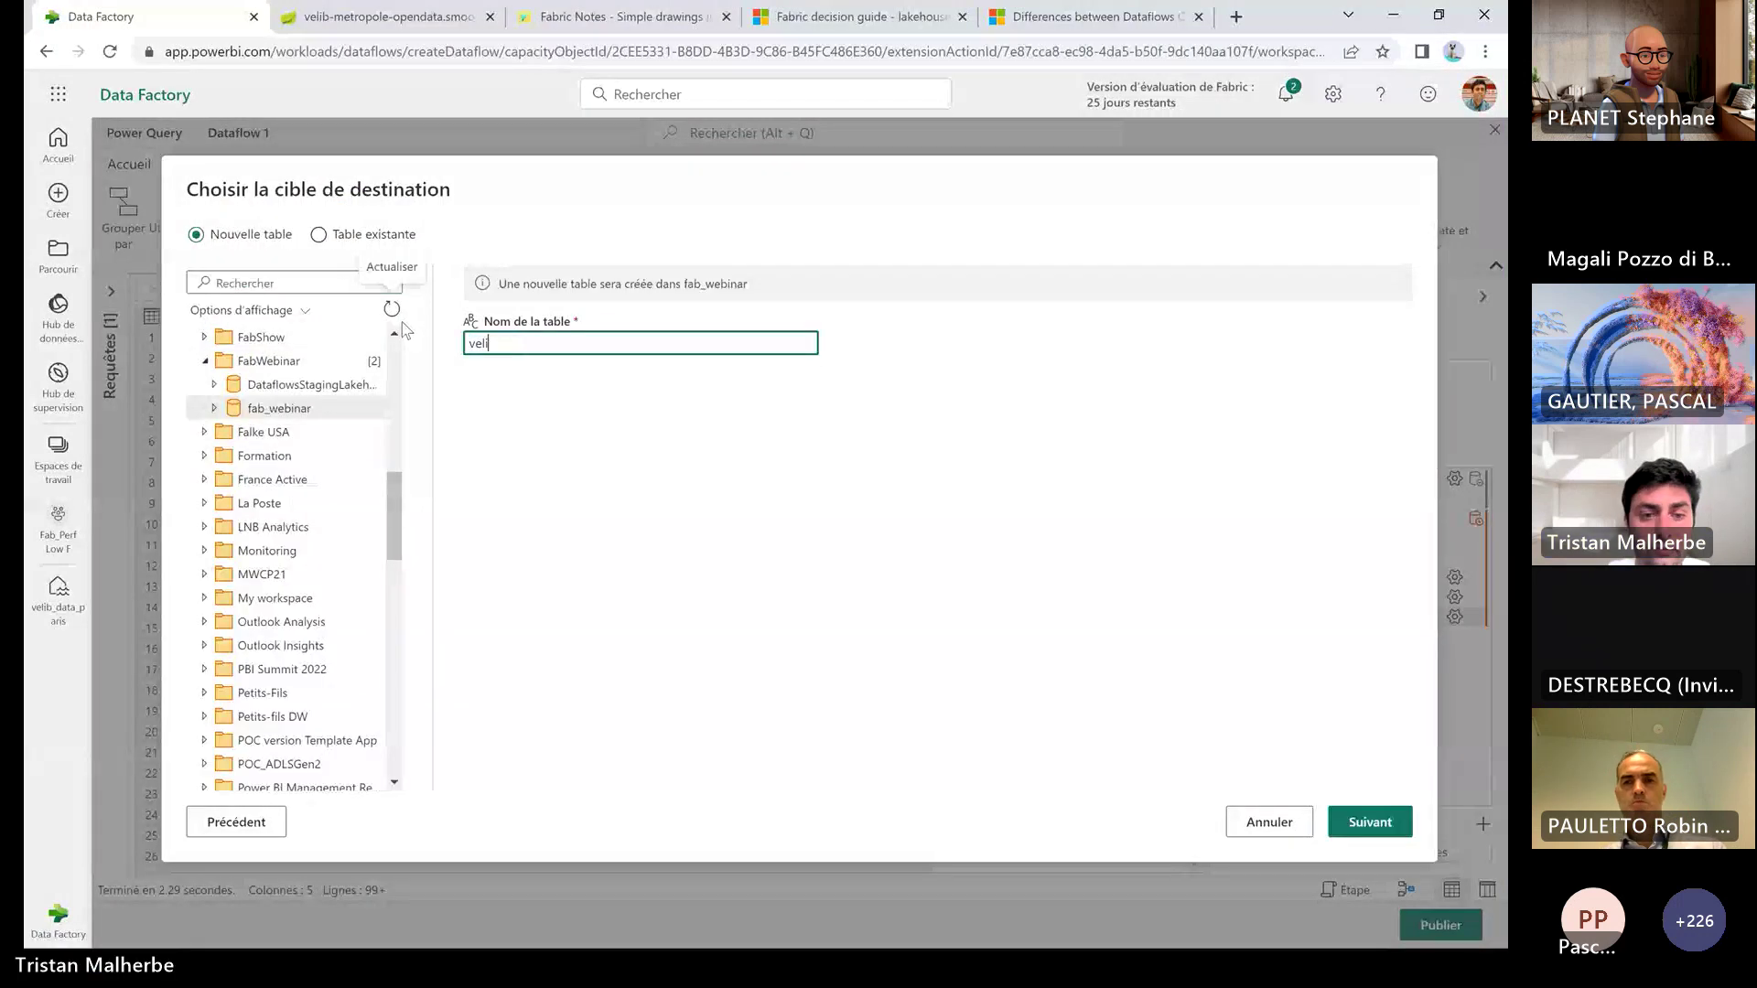
type("b_paris_data")
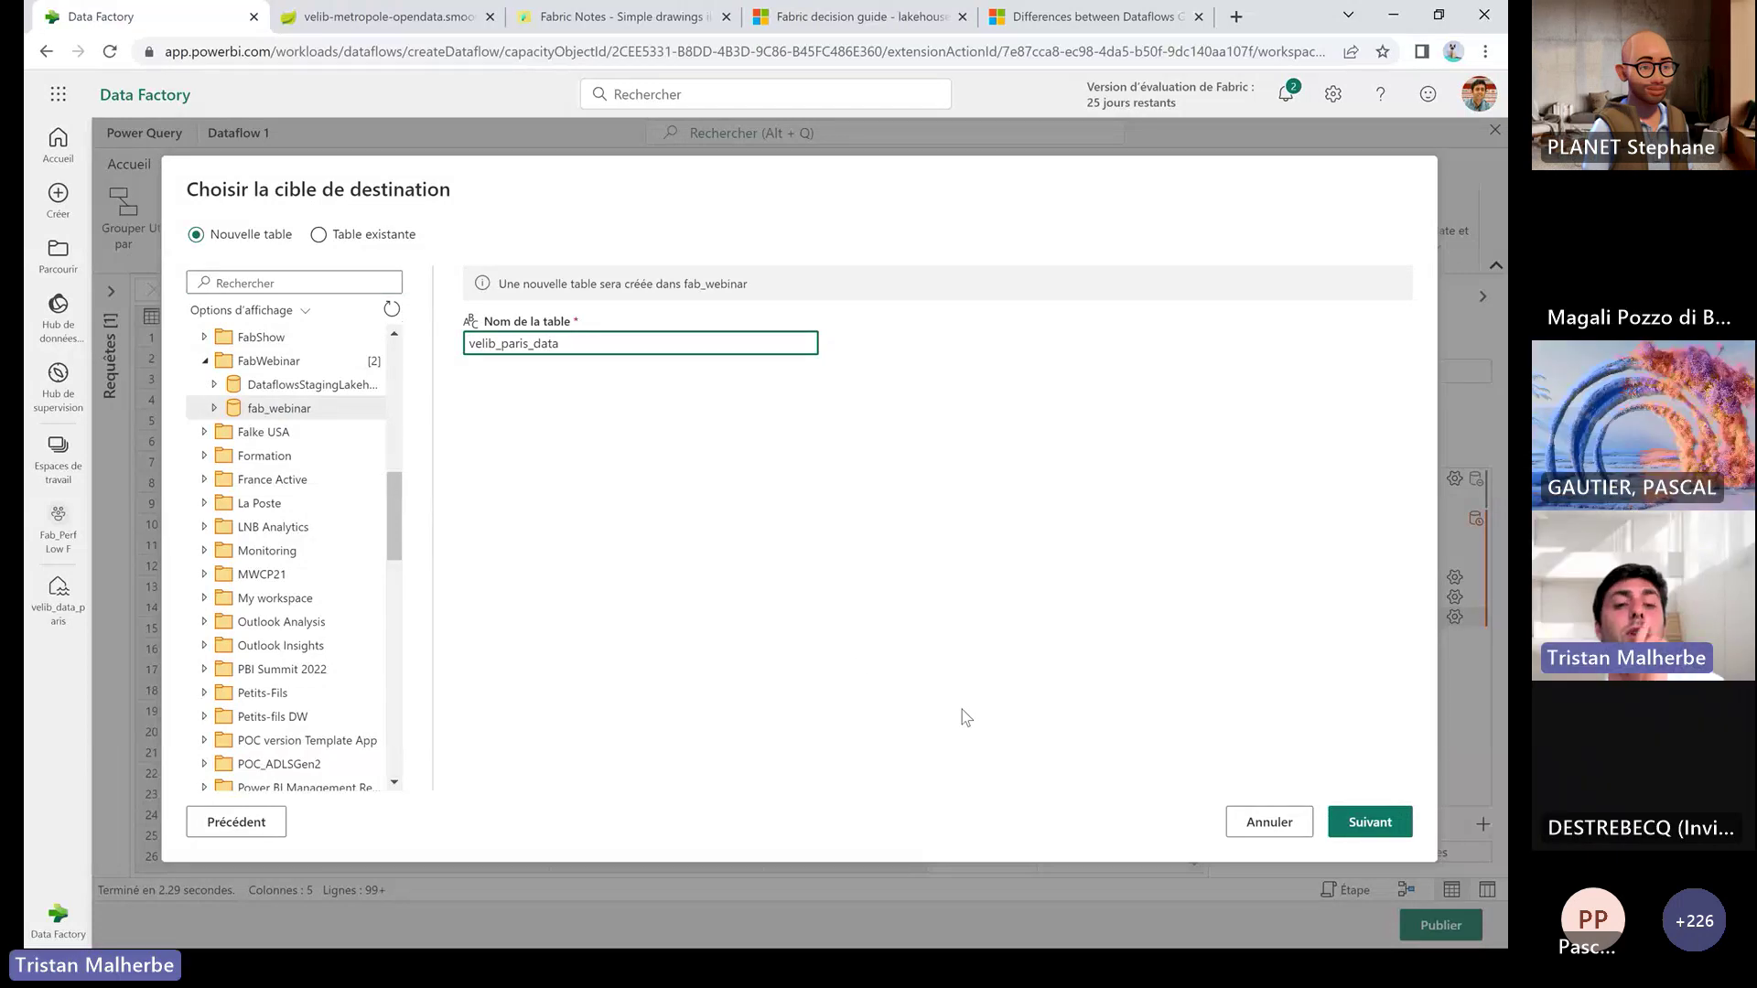
type("_public")
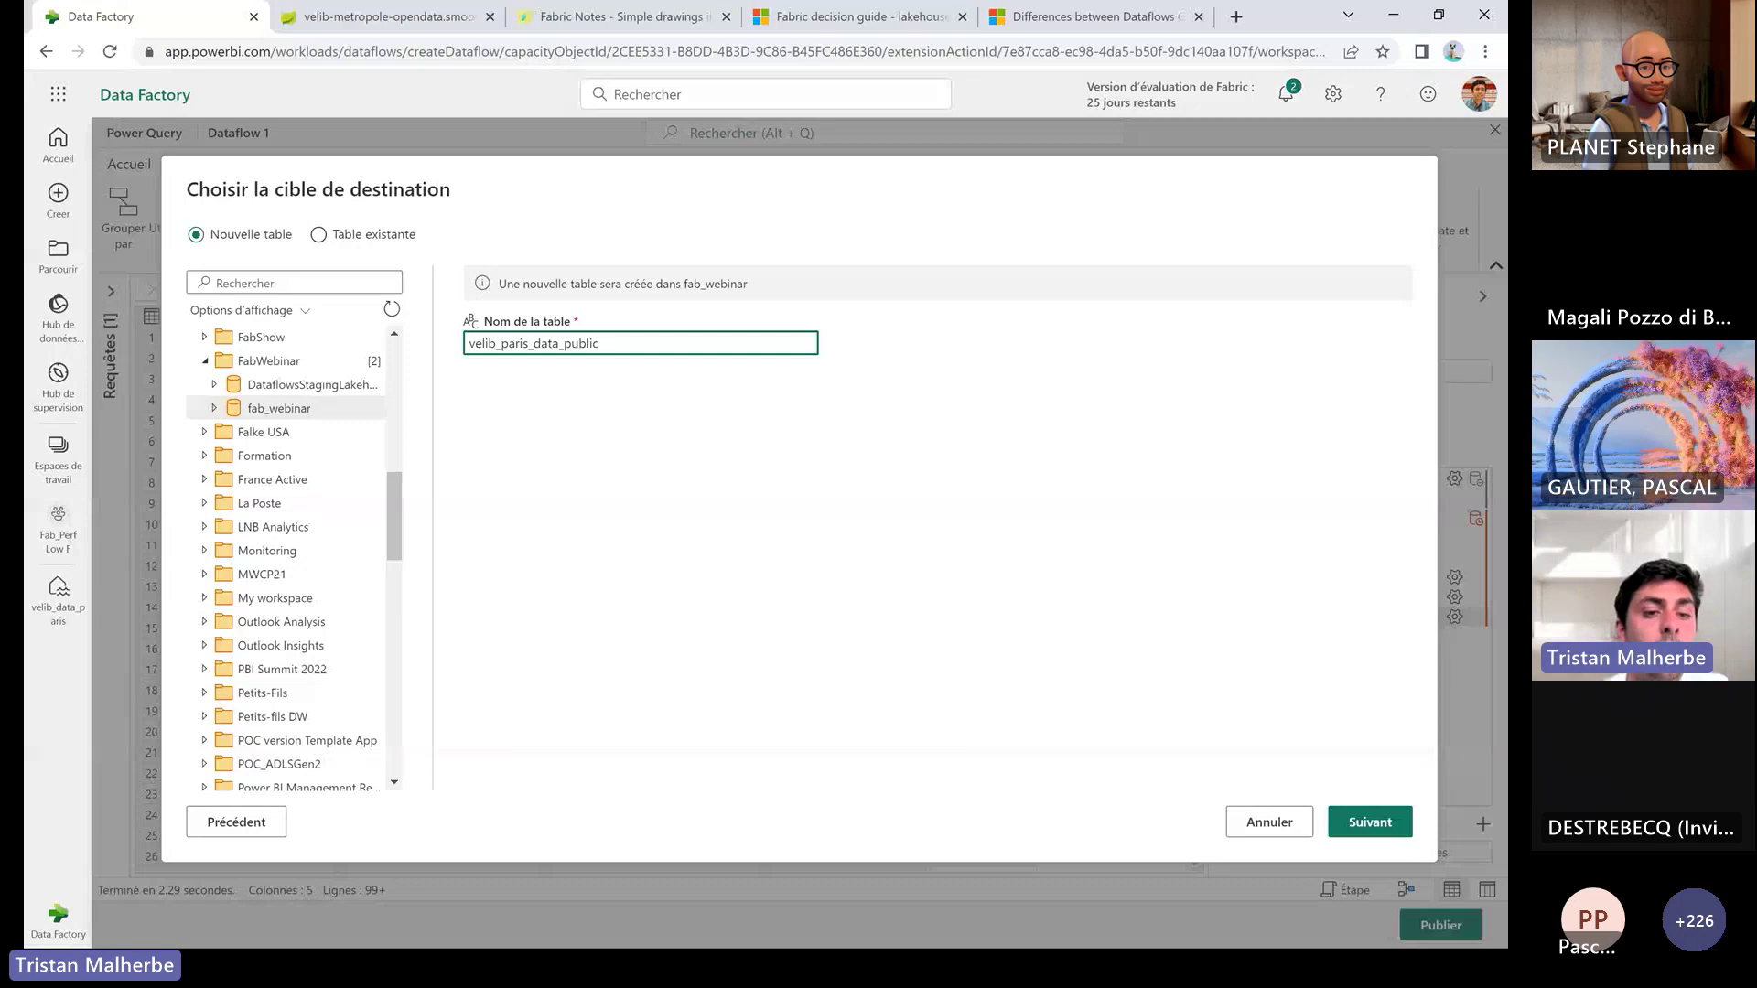
left_click(1375, 827)
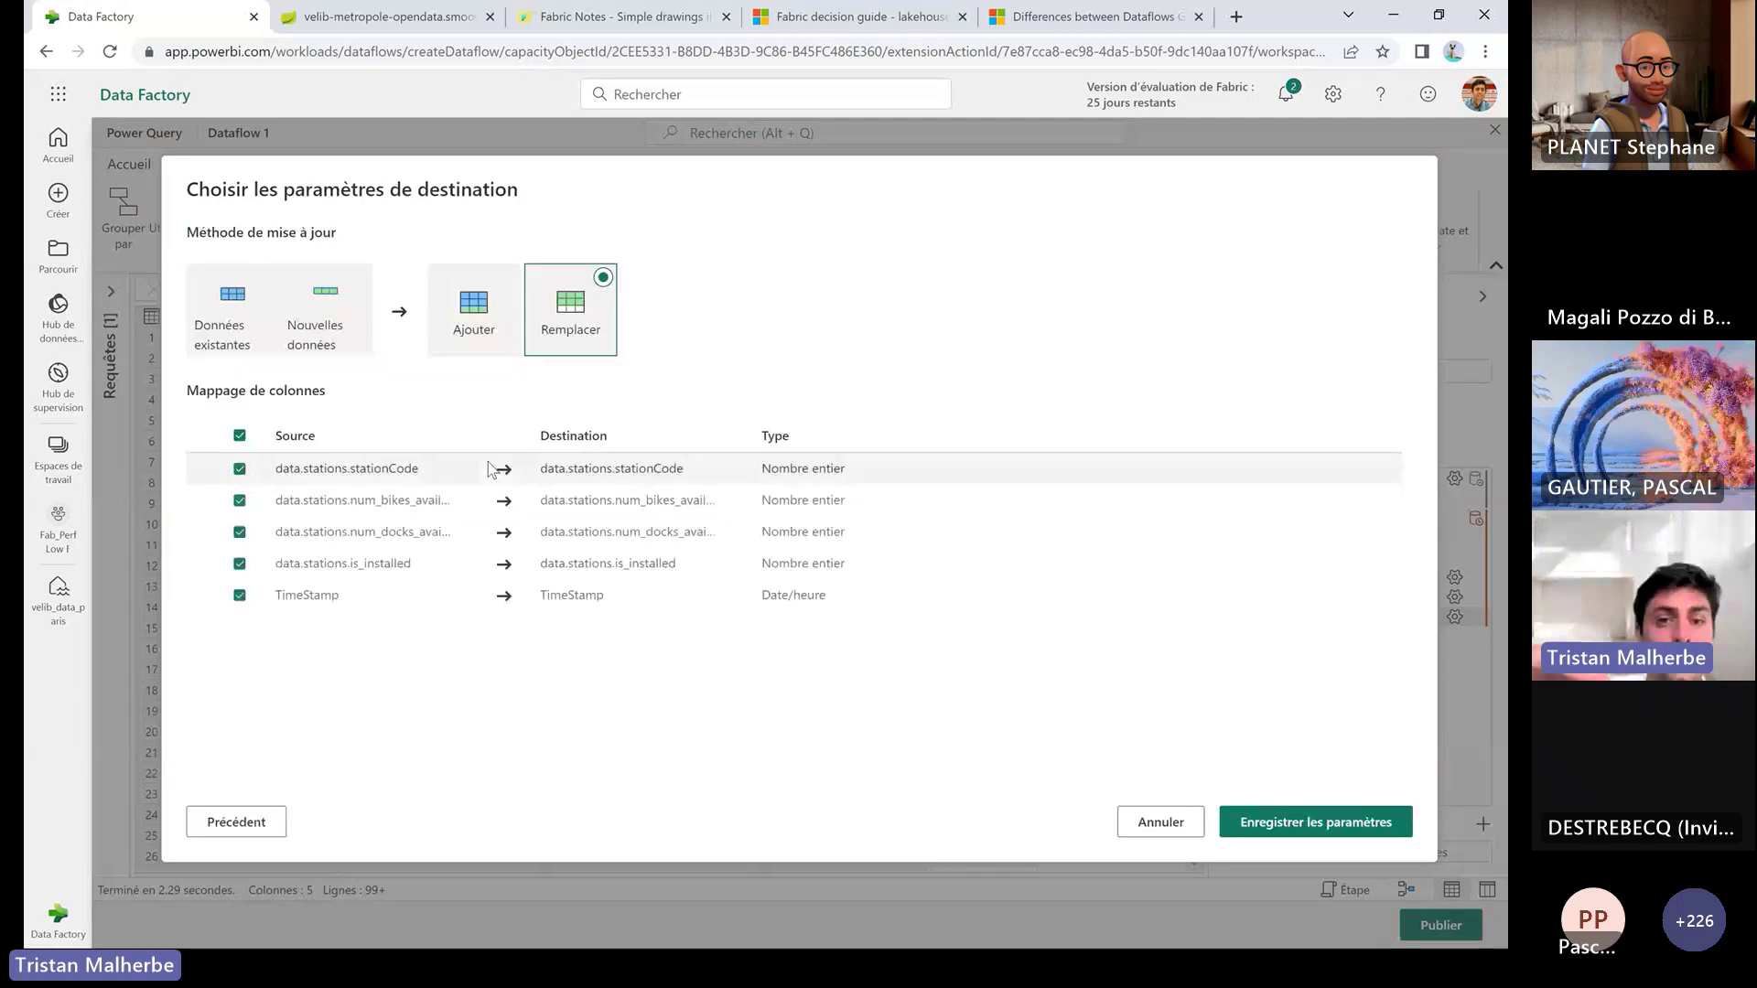
Set the update method to append new data (Ajouter) and save the destination settings
left_click(473, 311)
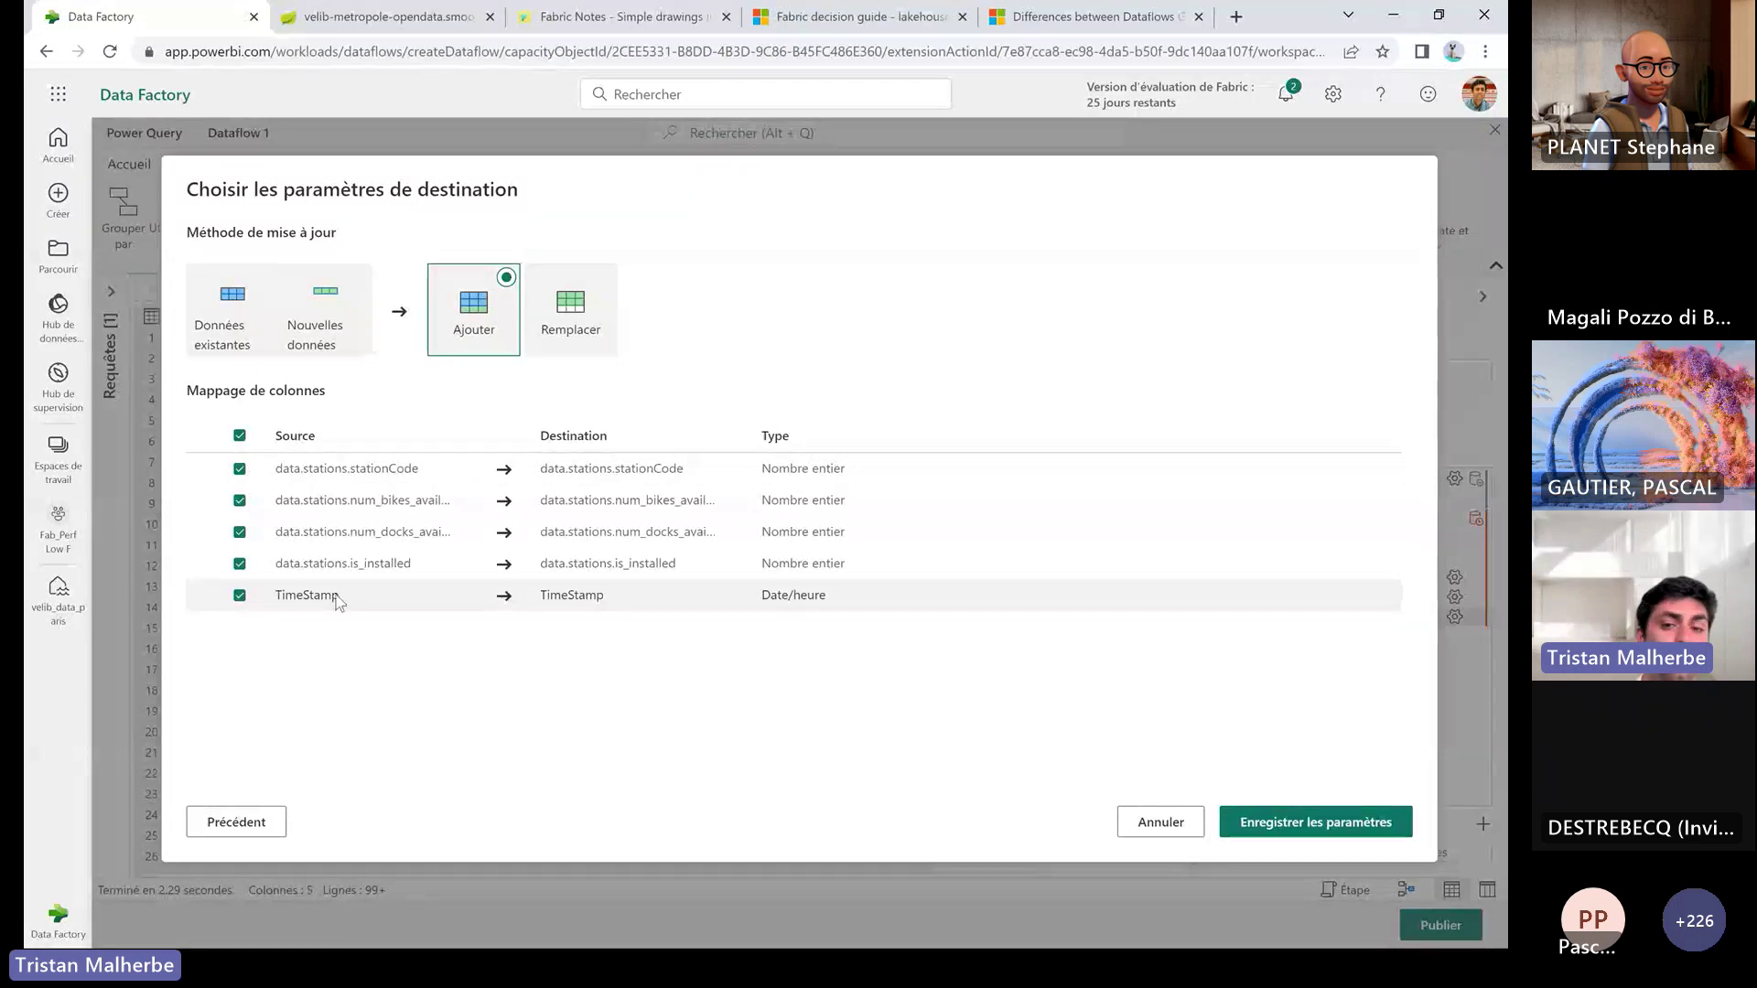
left_click(1257, 821)
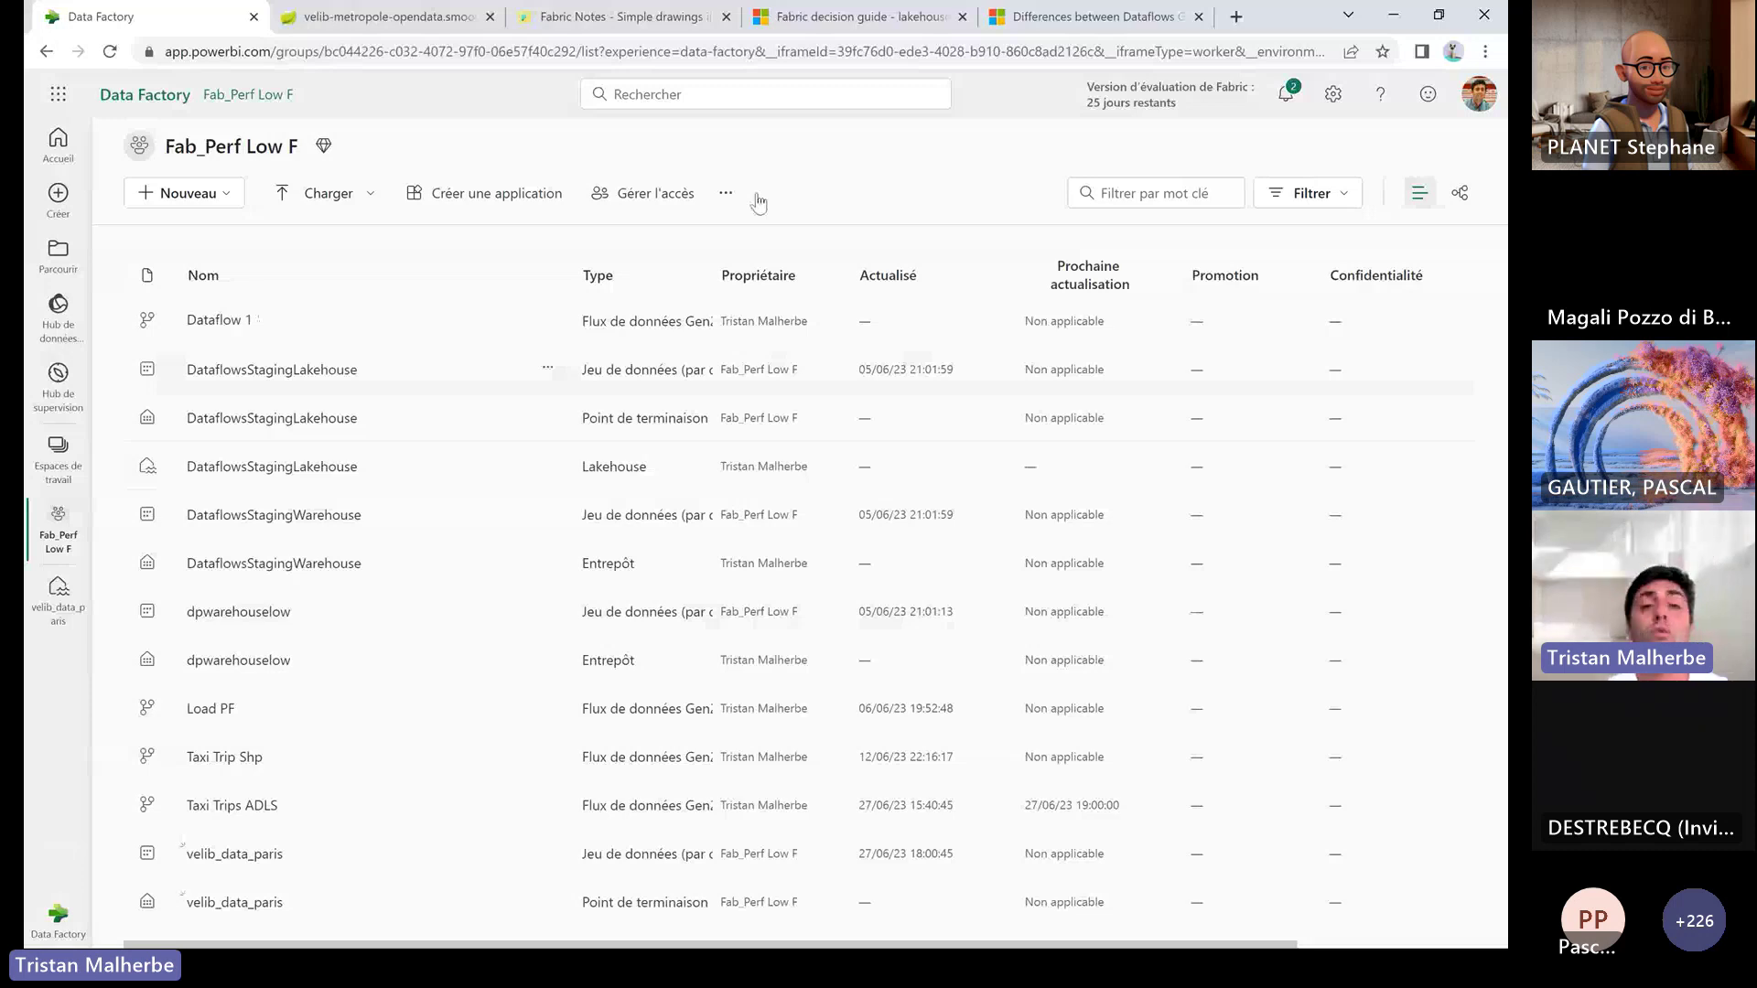
View the Vélib station_status.json feed, and open the velib_data_paris lakehouse from the Fab_Perf Low F workspace
key("ctrl+Tab")
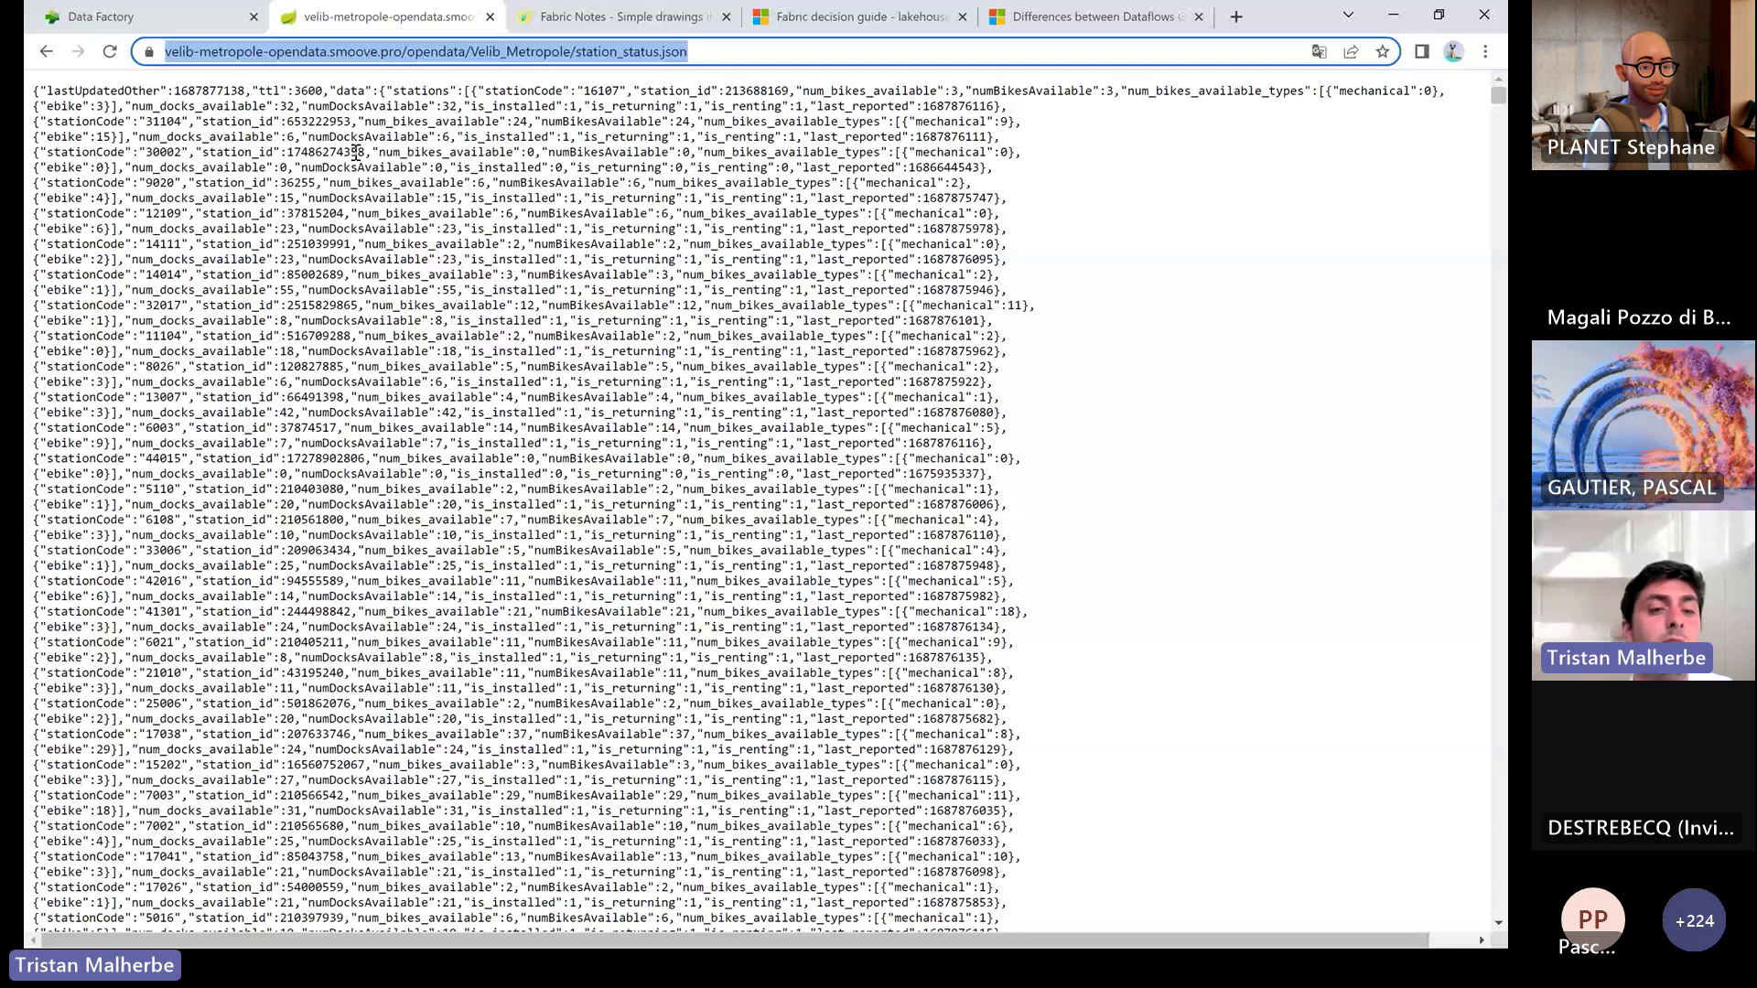
key("ctrl+shift+Tab")
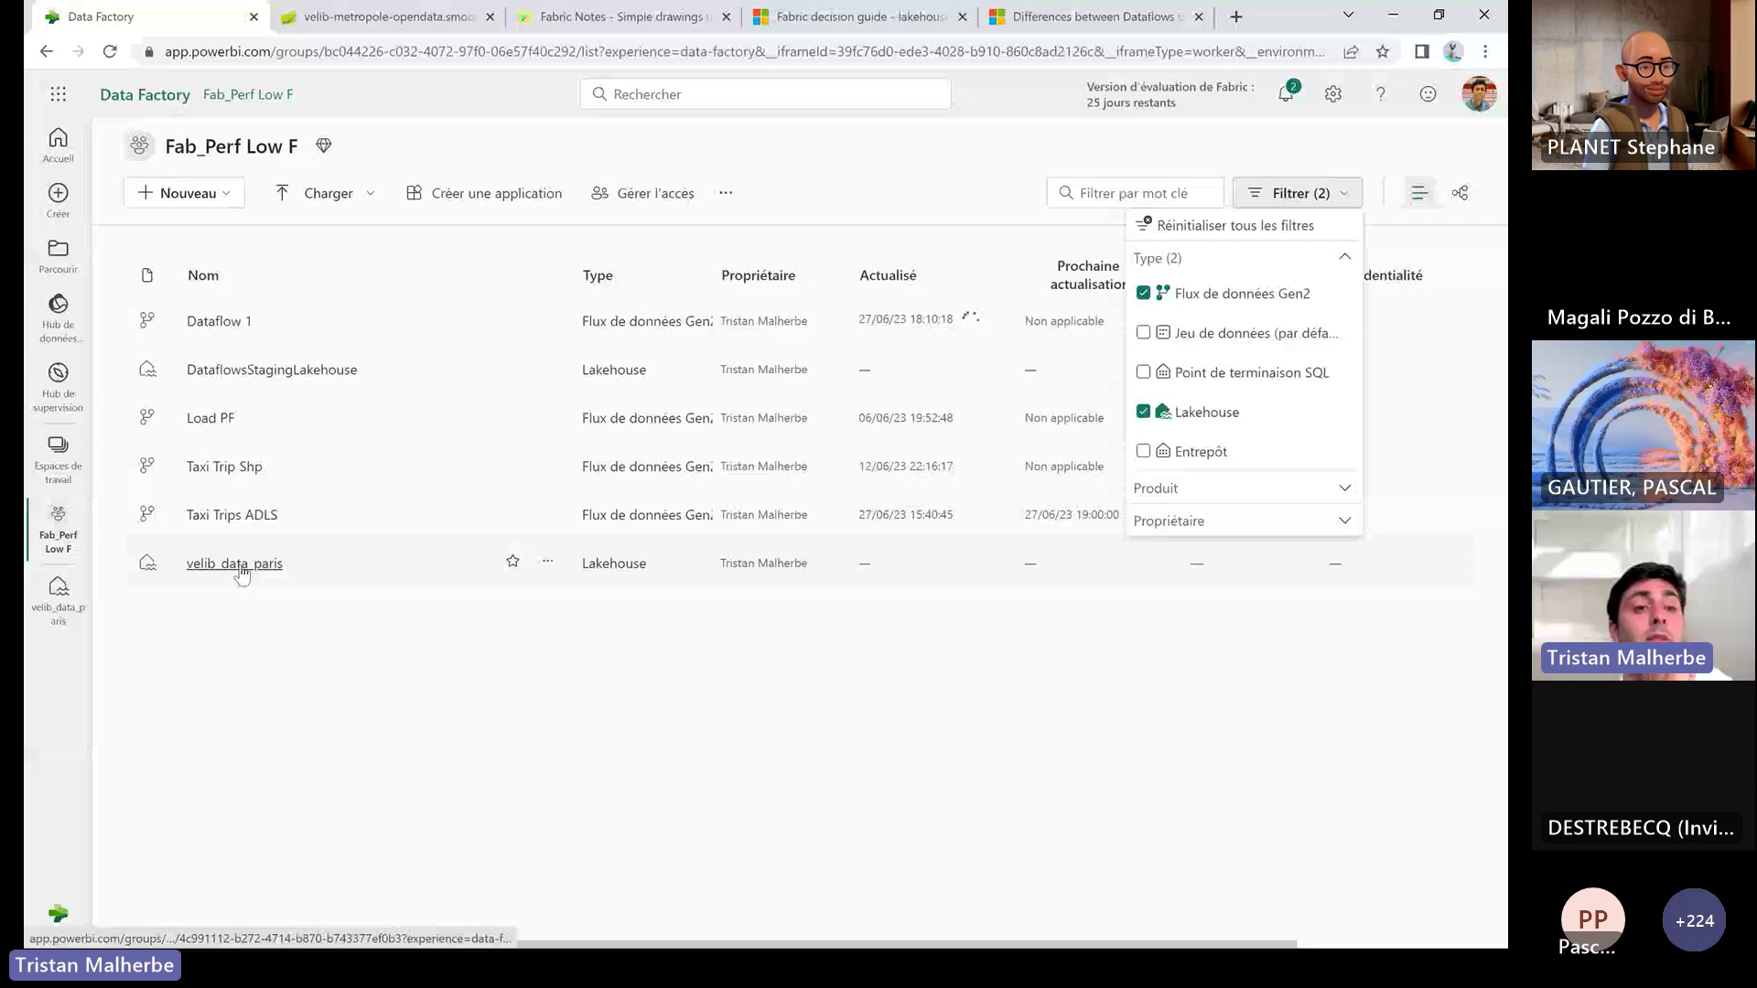
left_click(236, 564)
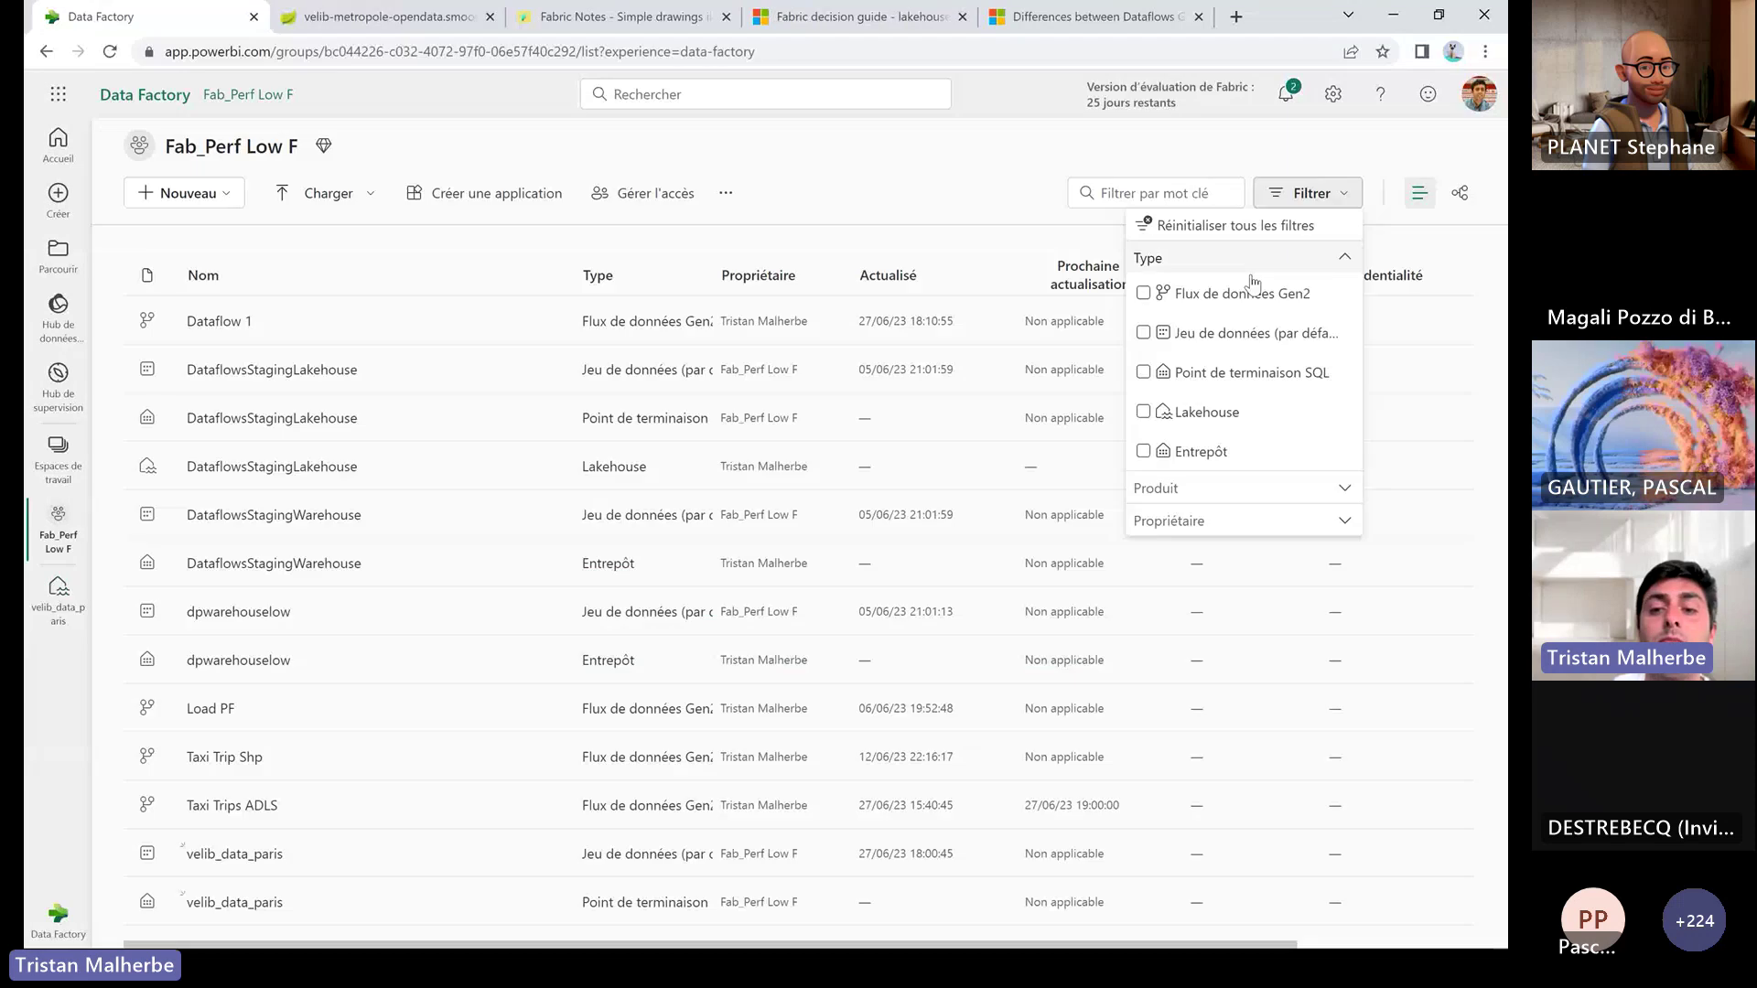
Filter the workspace to Dataflow Gen2 items and inspect the Requête table of Dataflow 1's run in its refresh history
left_click(1253, 285)
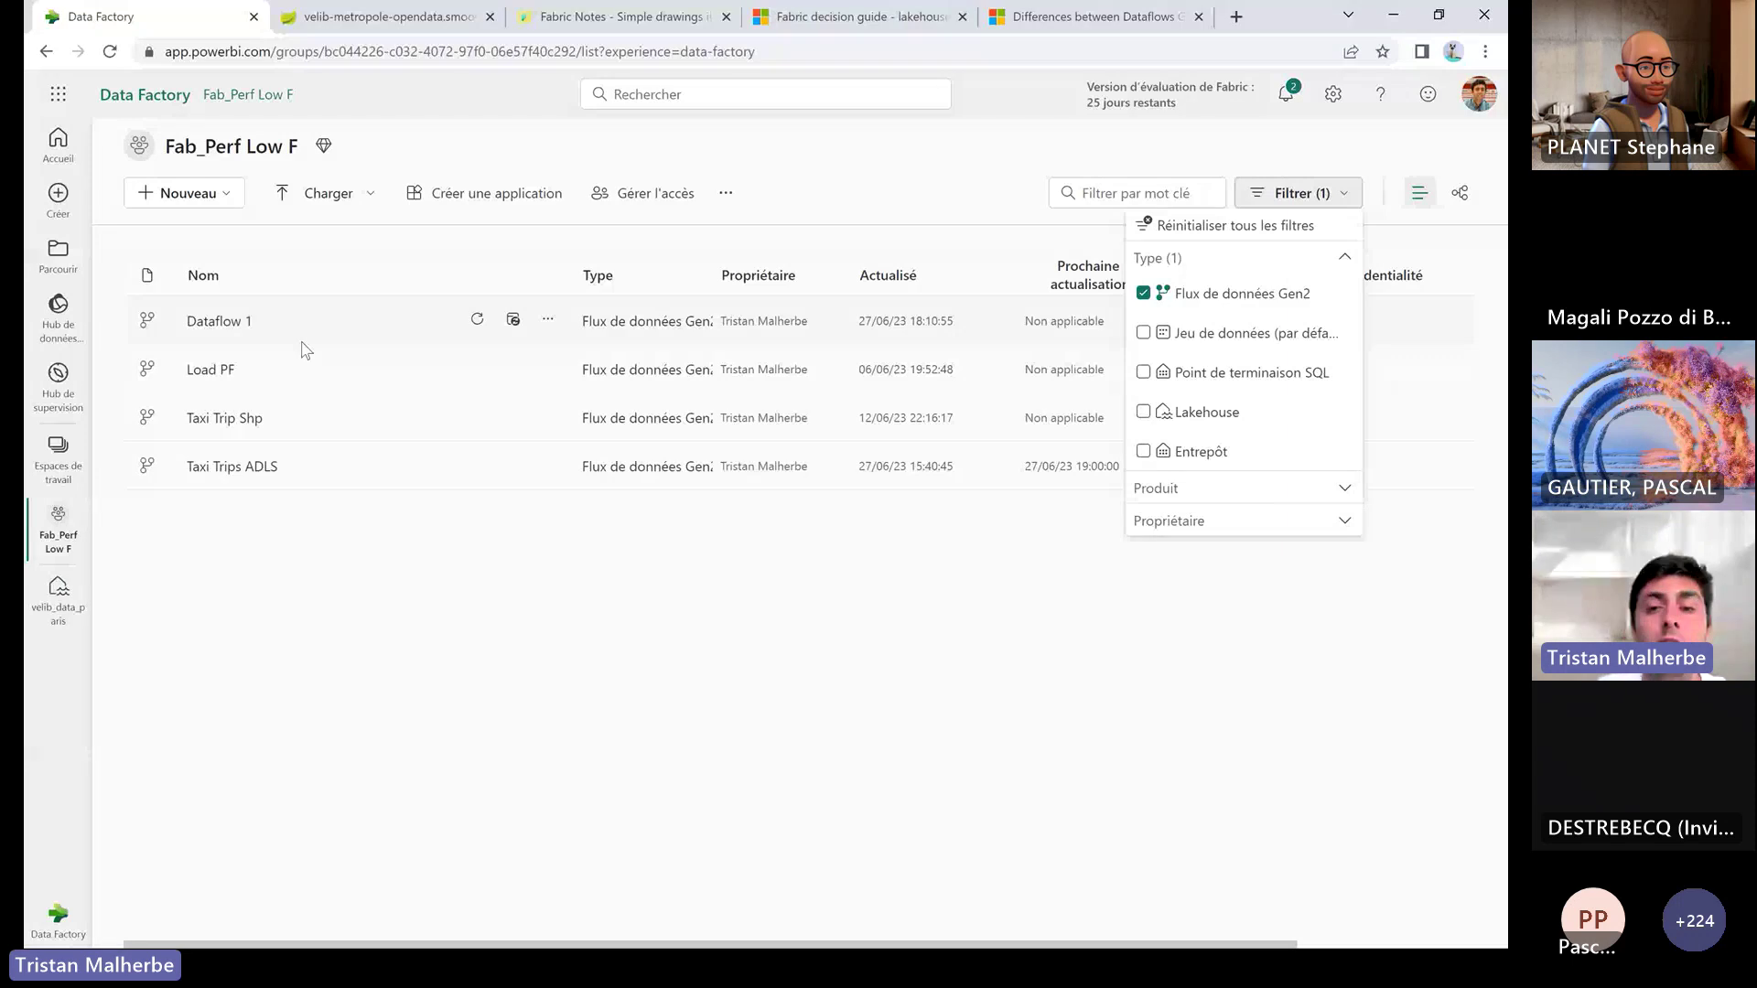
left_click(371, 554)
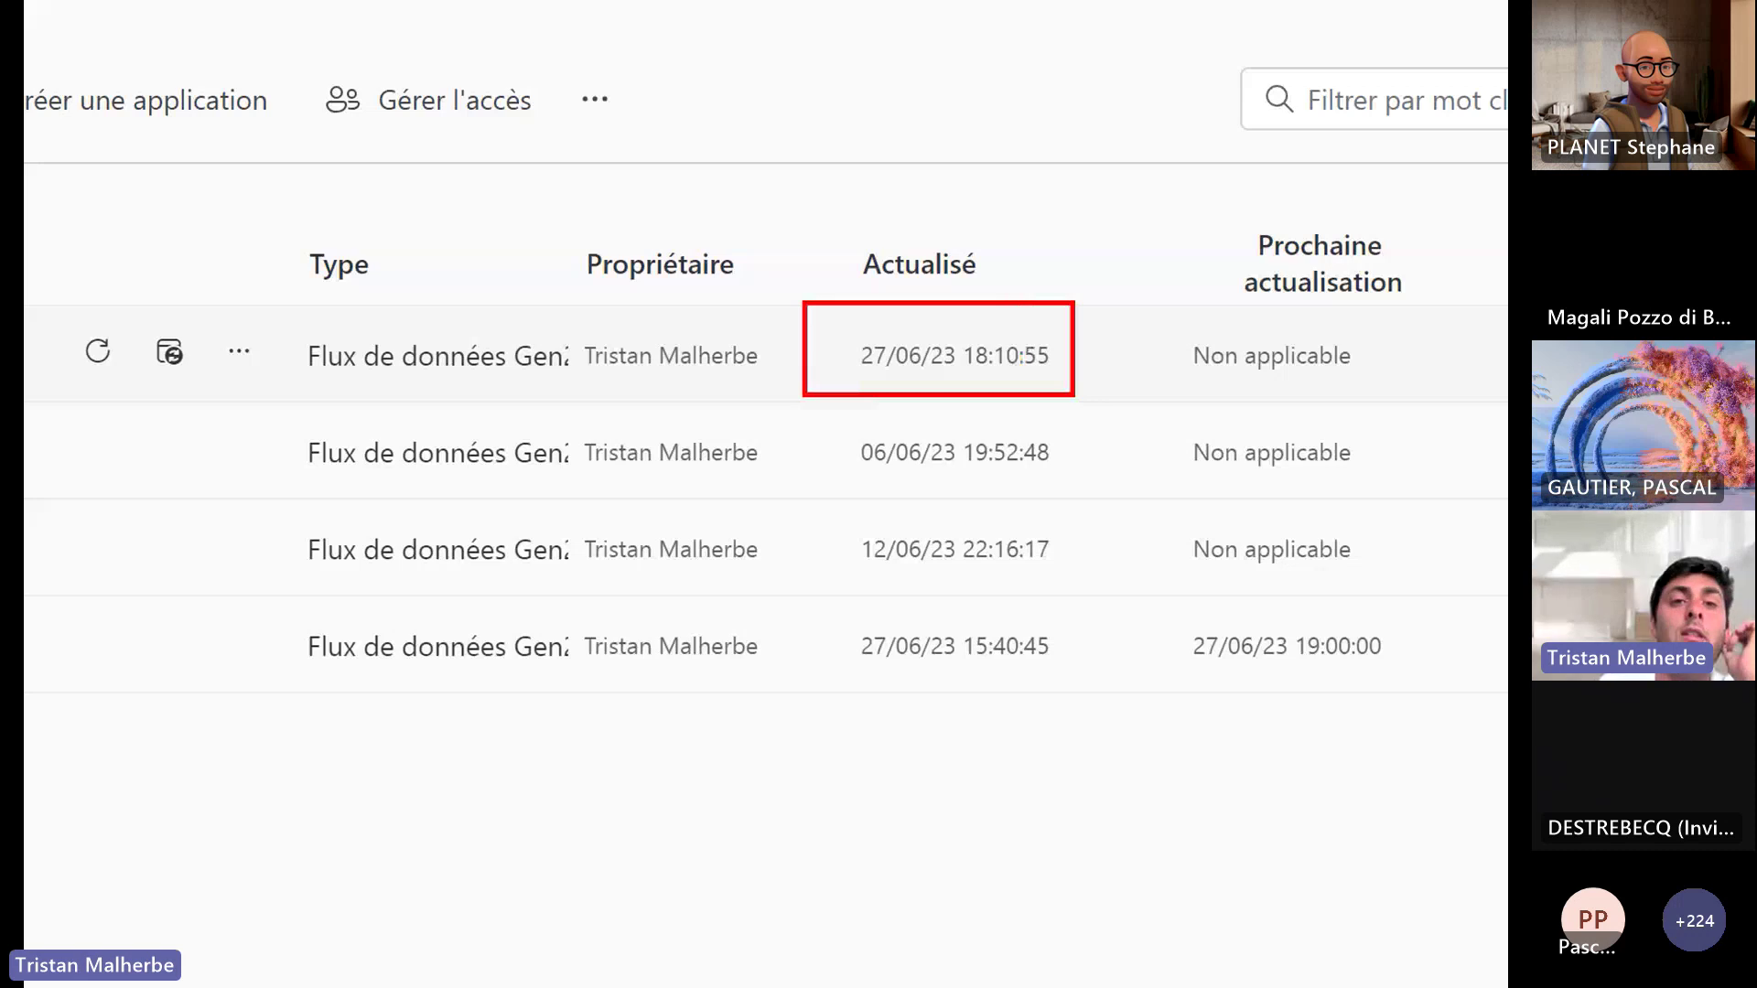
left_click(239, 352)
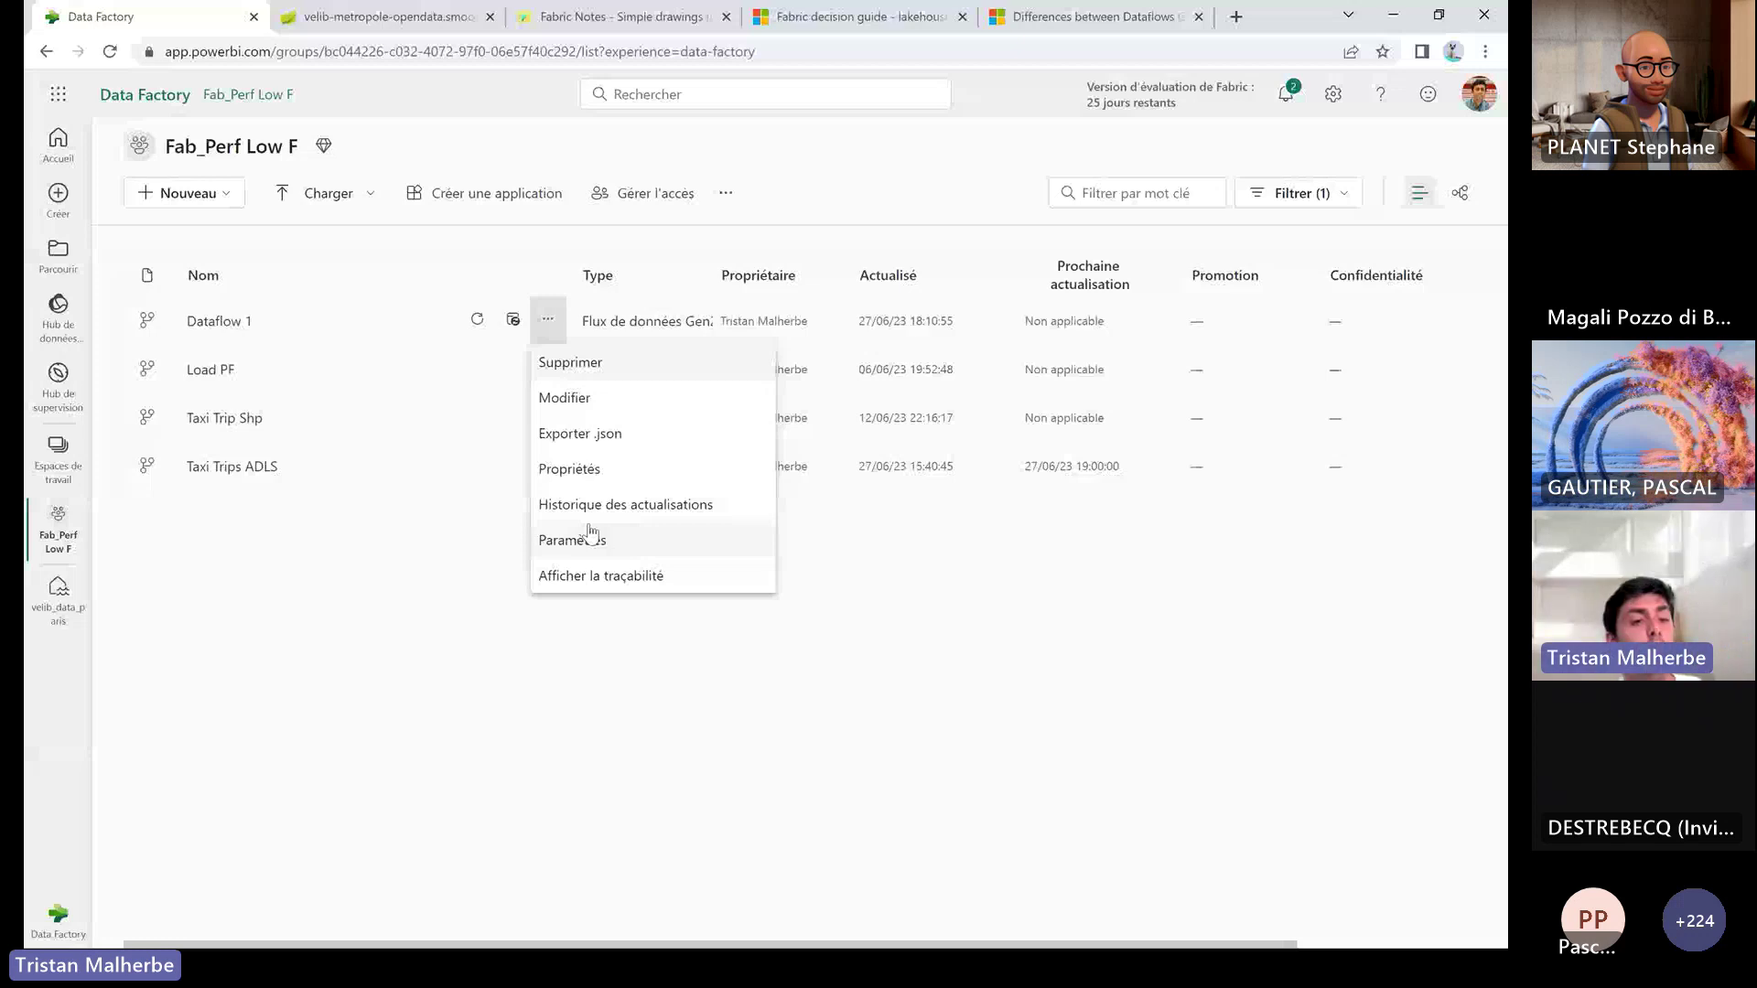
left_click(595, 504)
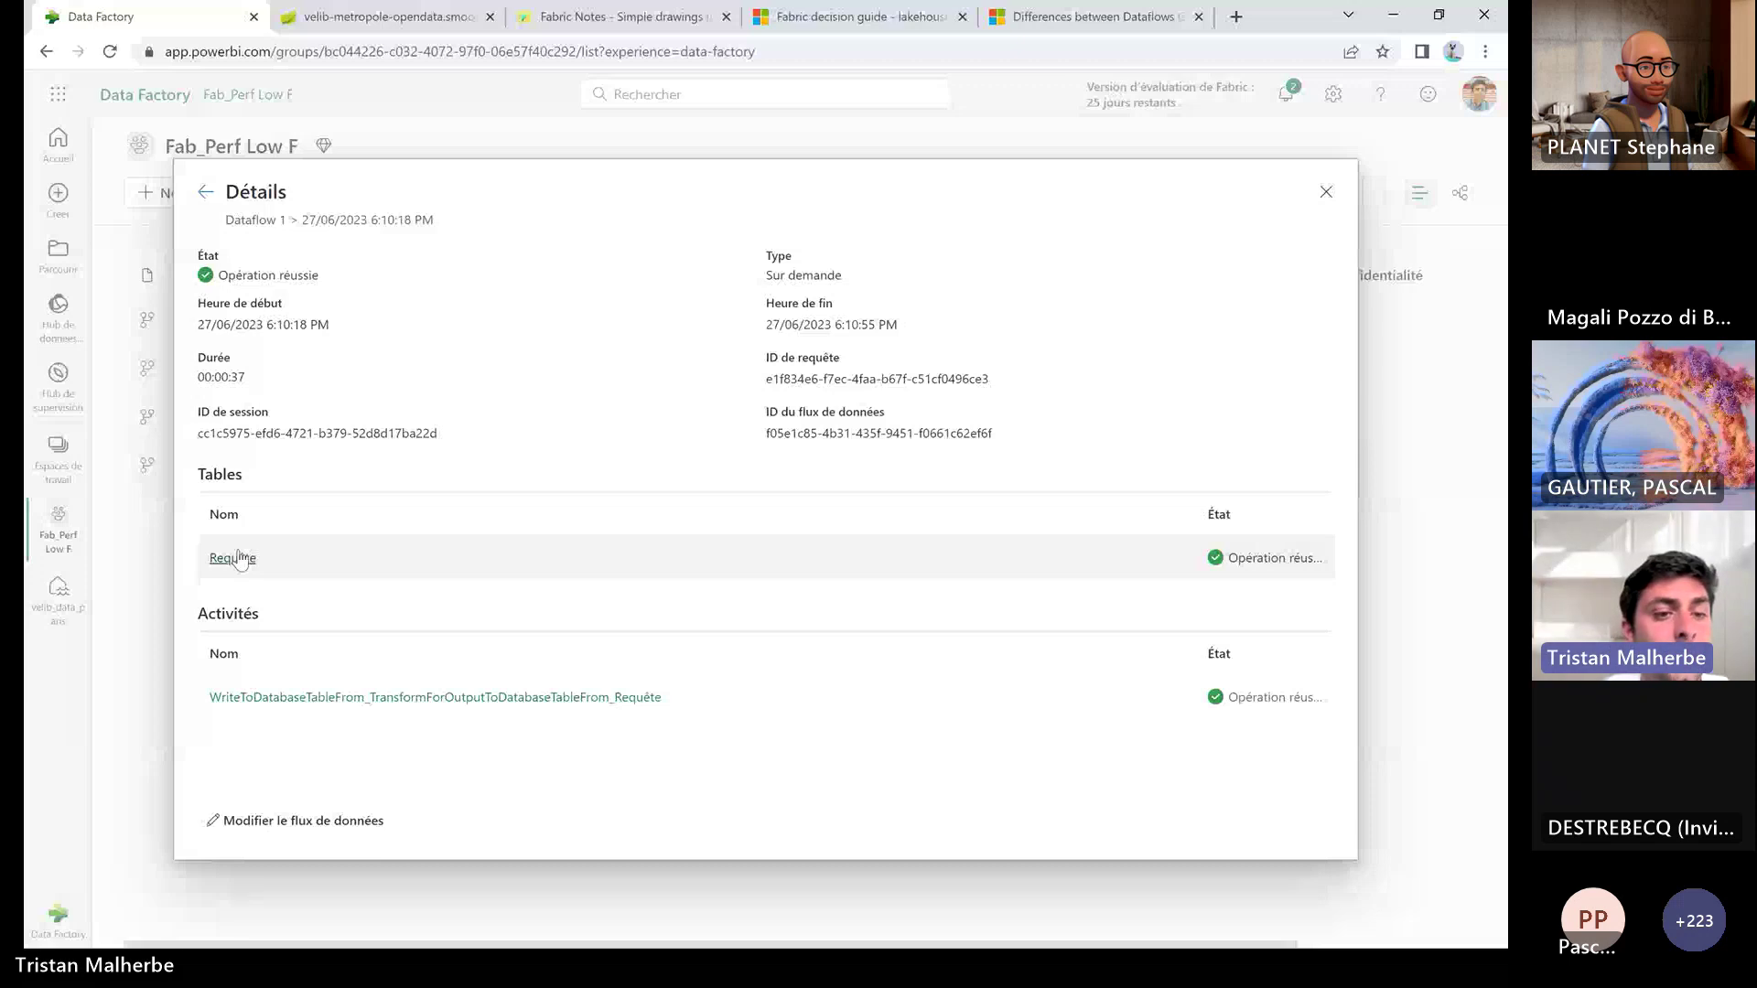
left_click(236, 558)
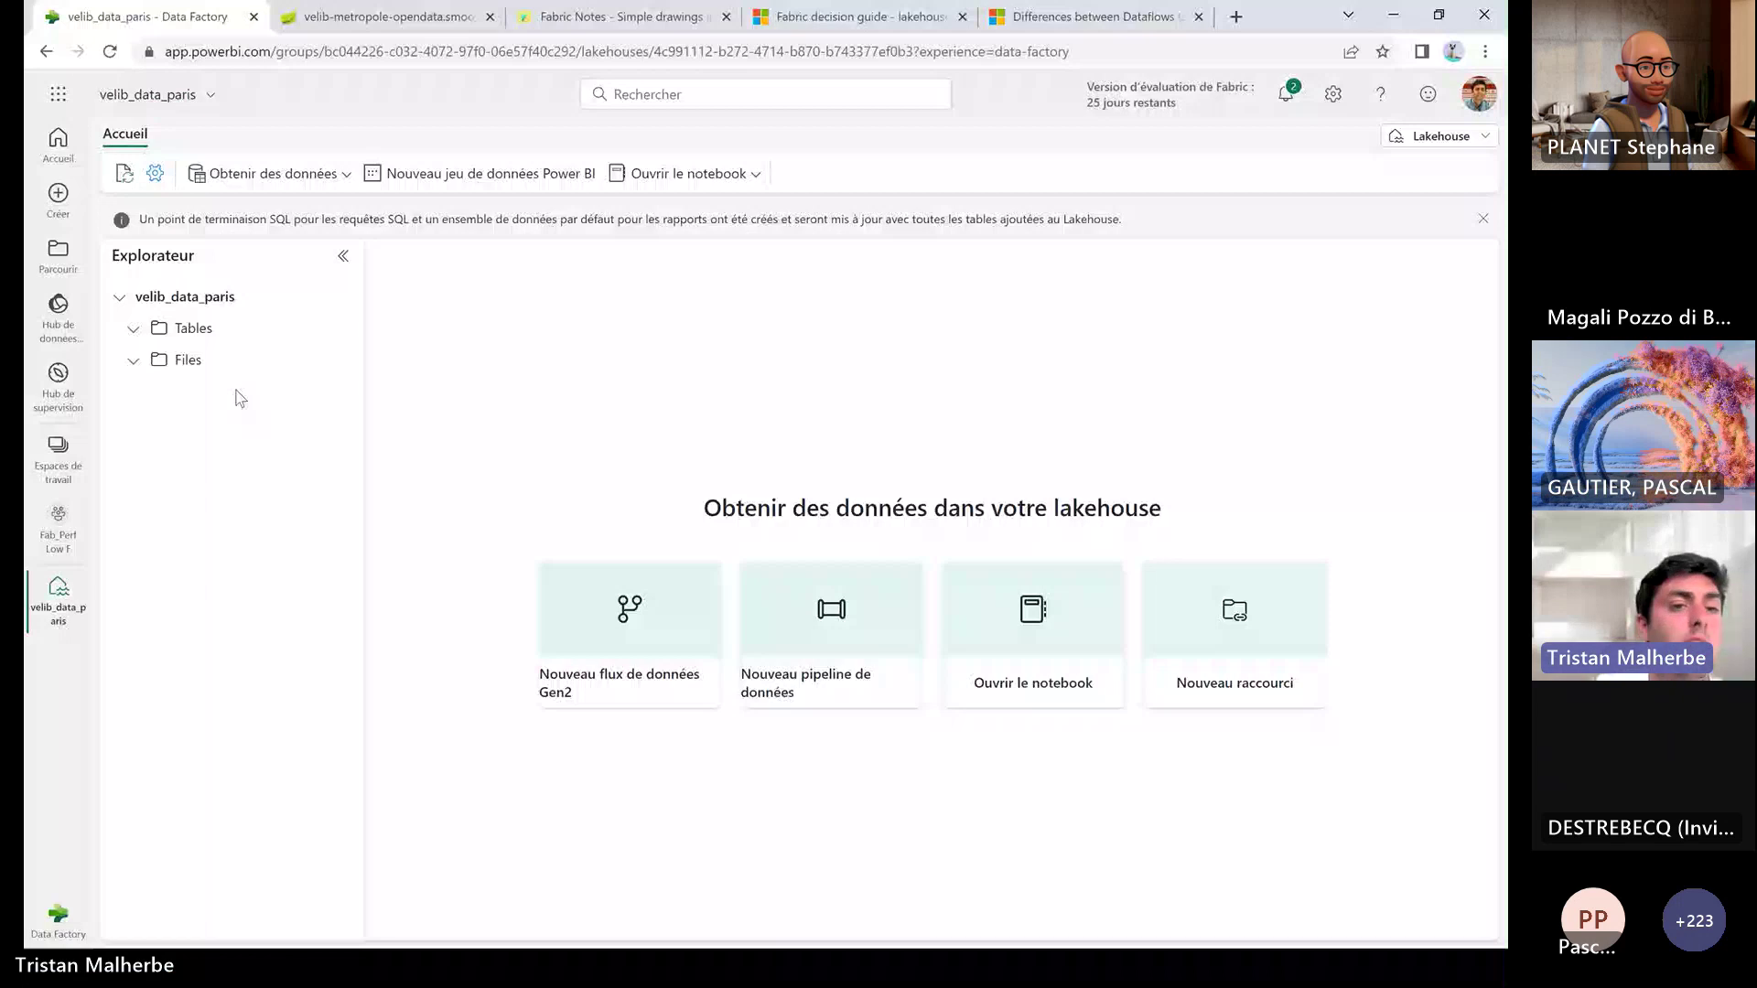
Return to the Fab_Perf Low F workspace and open Dataflow 1 for editing
left_click(57, 529)
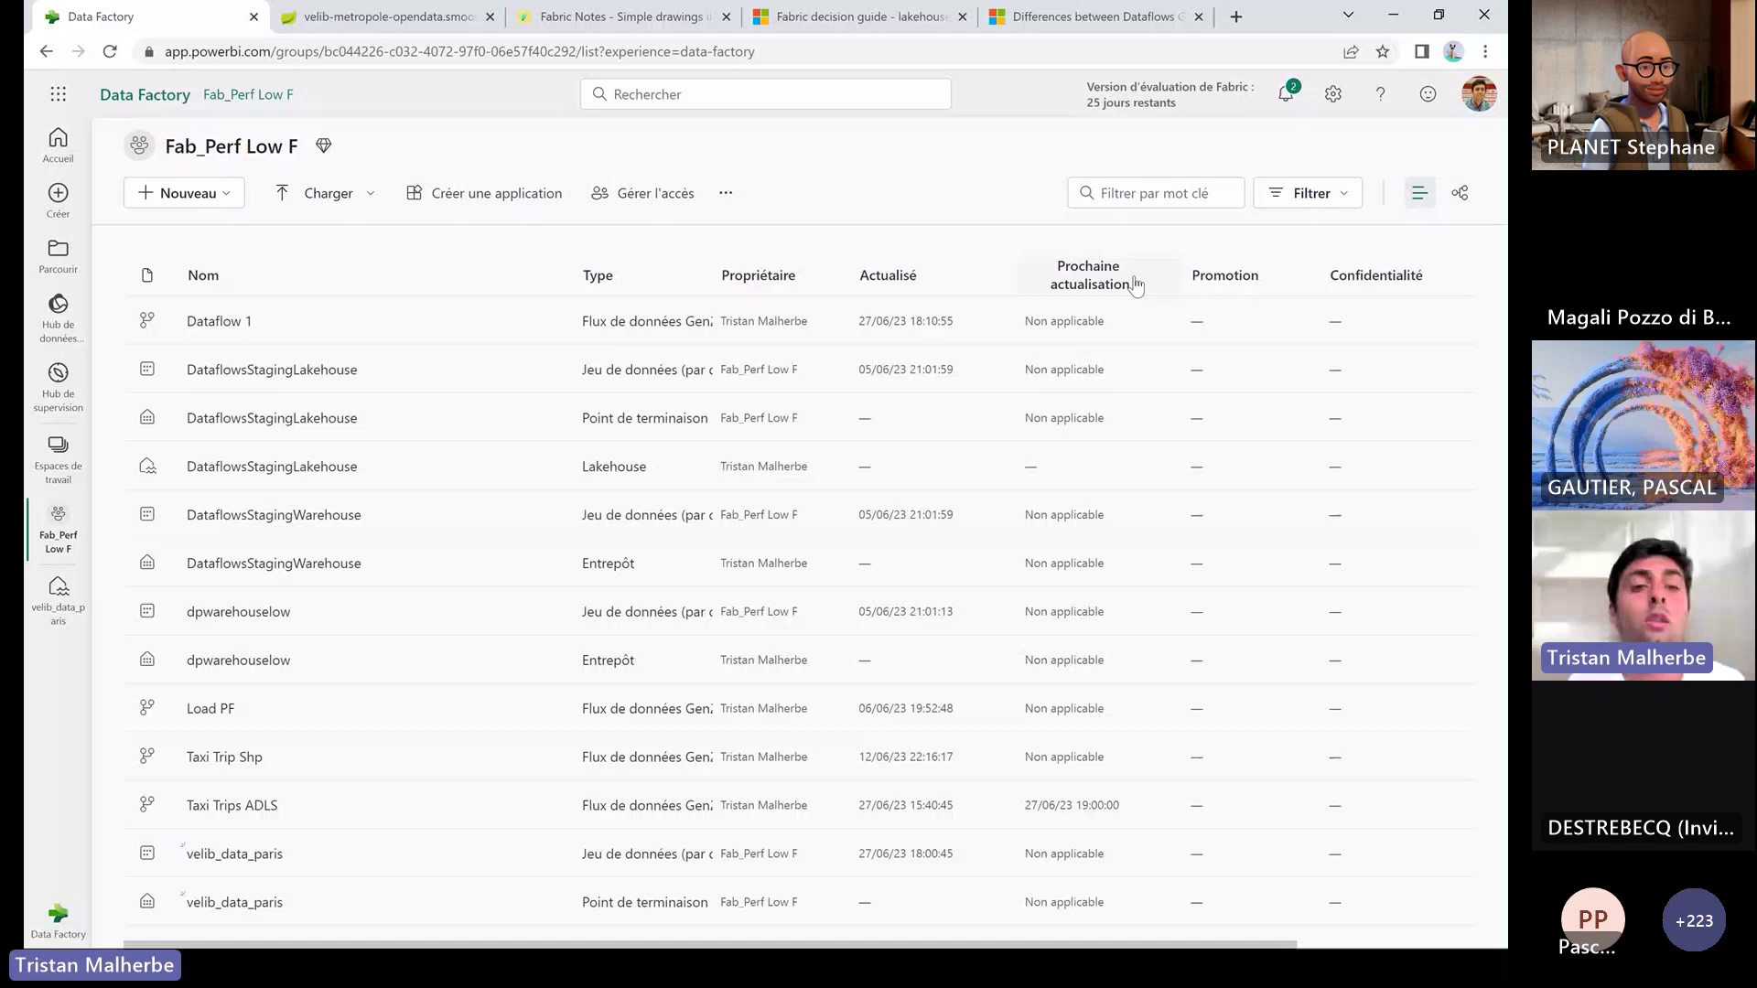
left_click(545, 322)
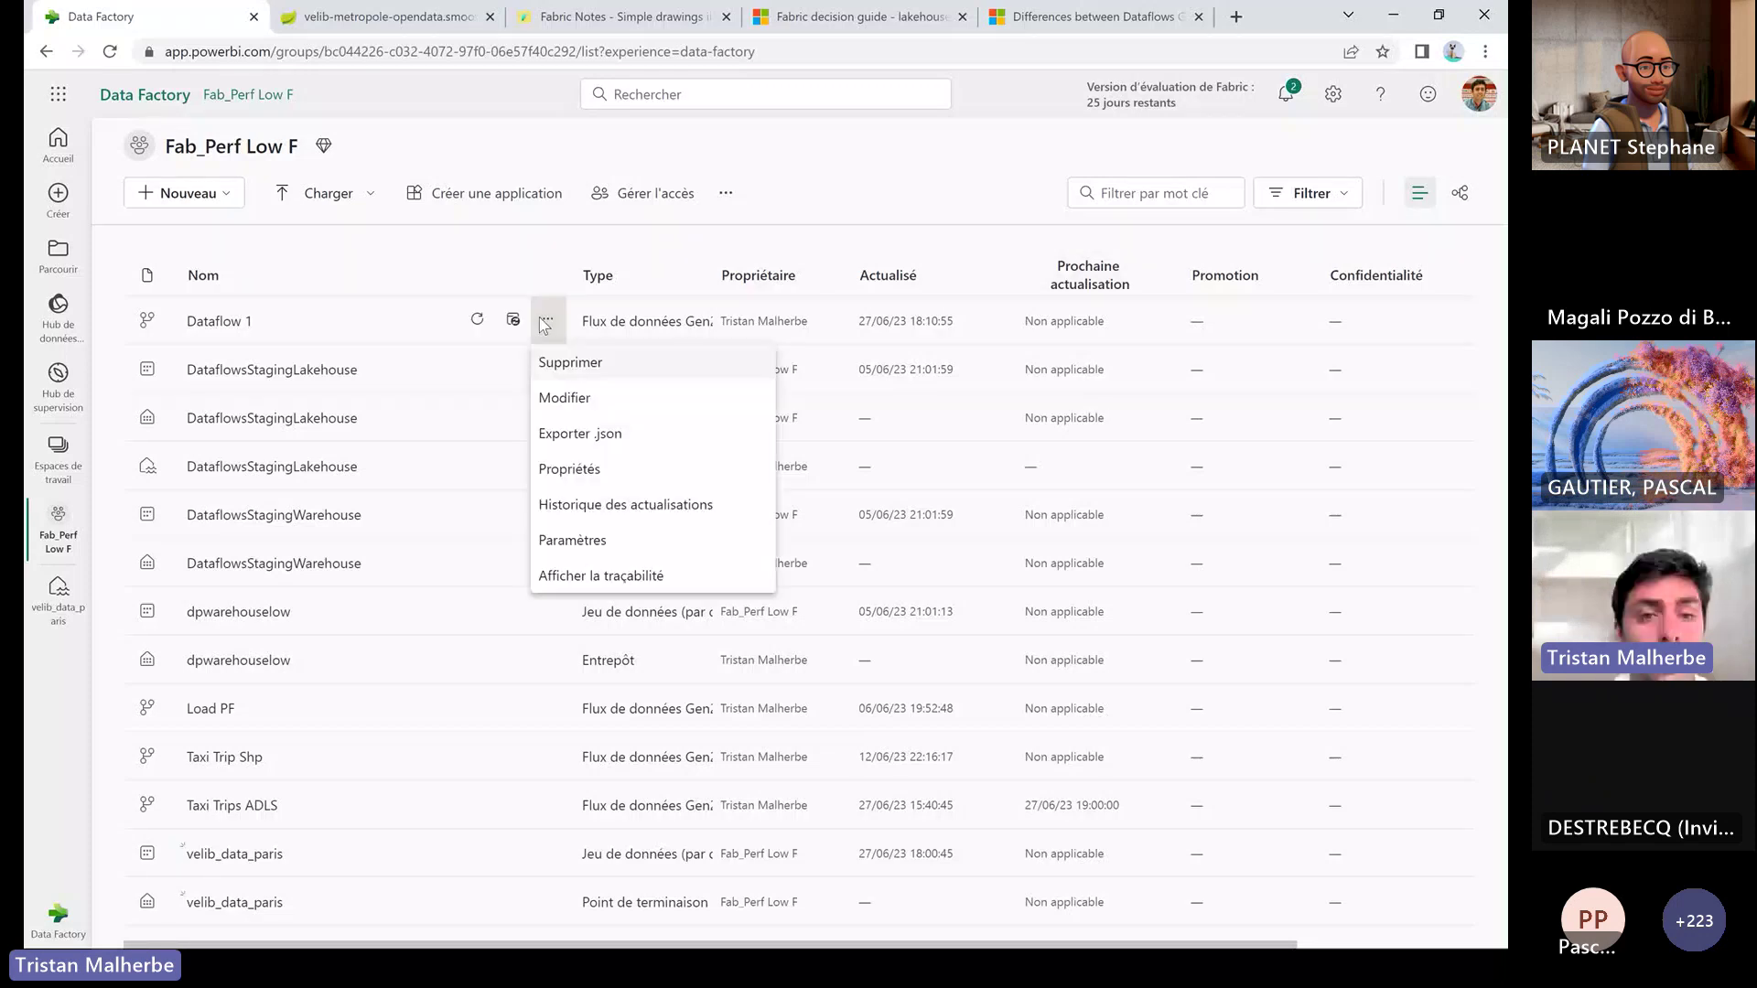
left_click(576, 399)
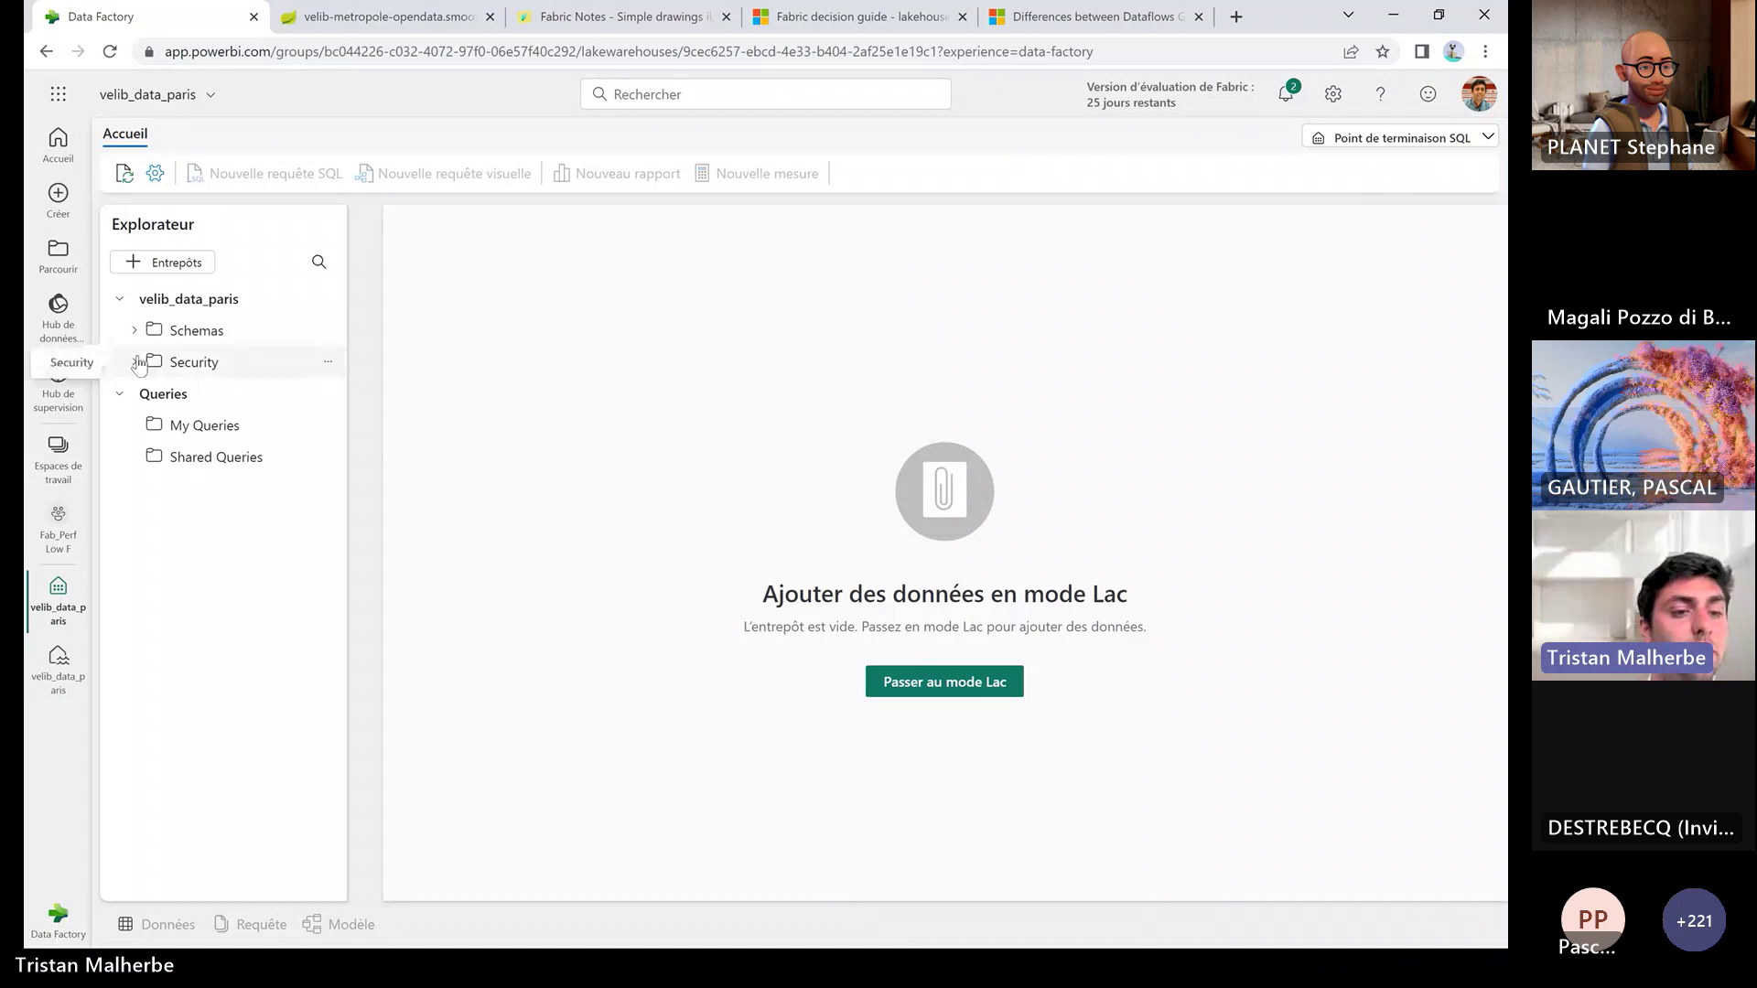
Expand Schemas and the dbo Tables folder in the velib_data_paris SQL endpoint, and reload the endpoint
left_click(135, 330)
left_click(164, 457)
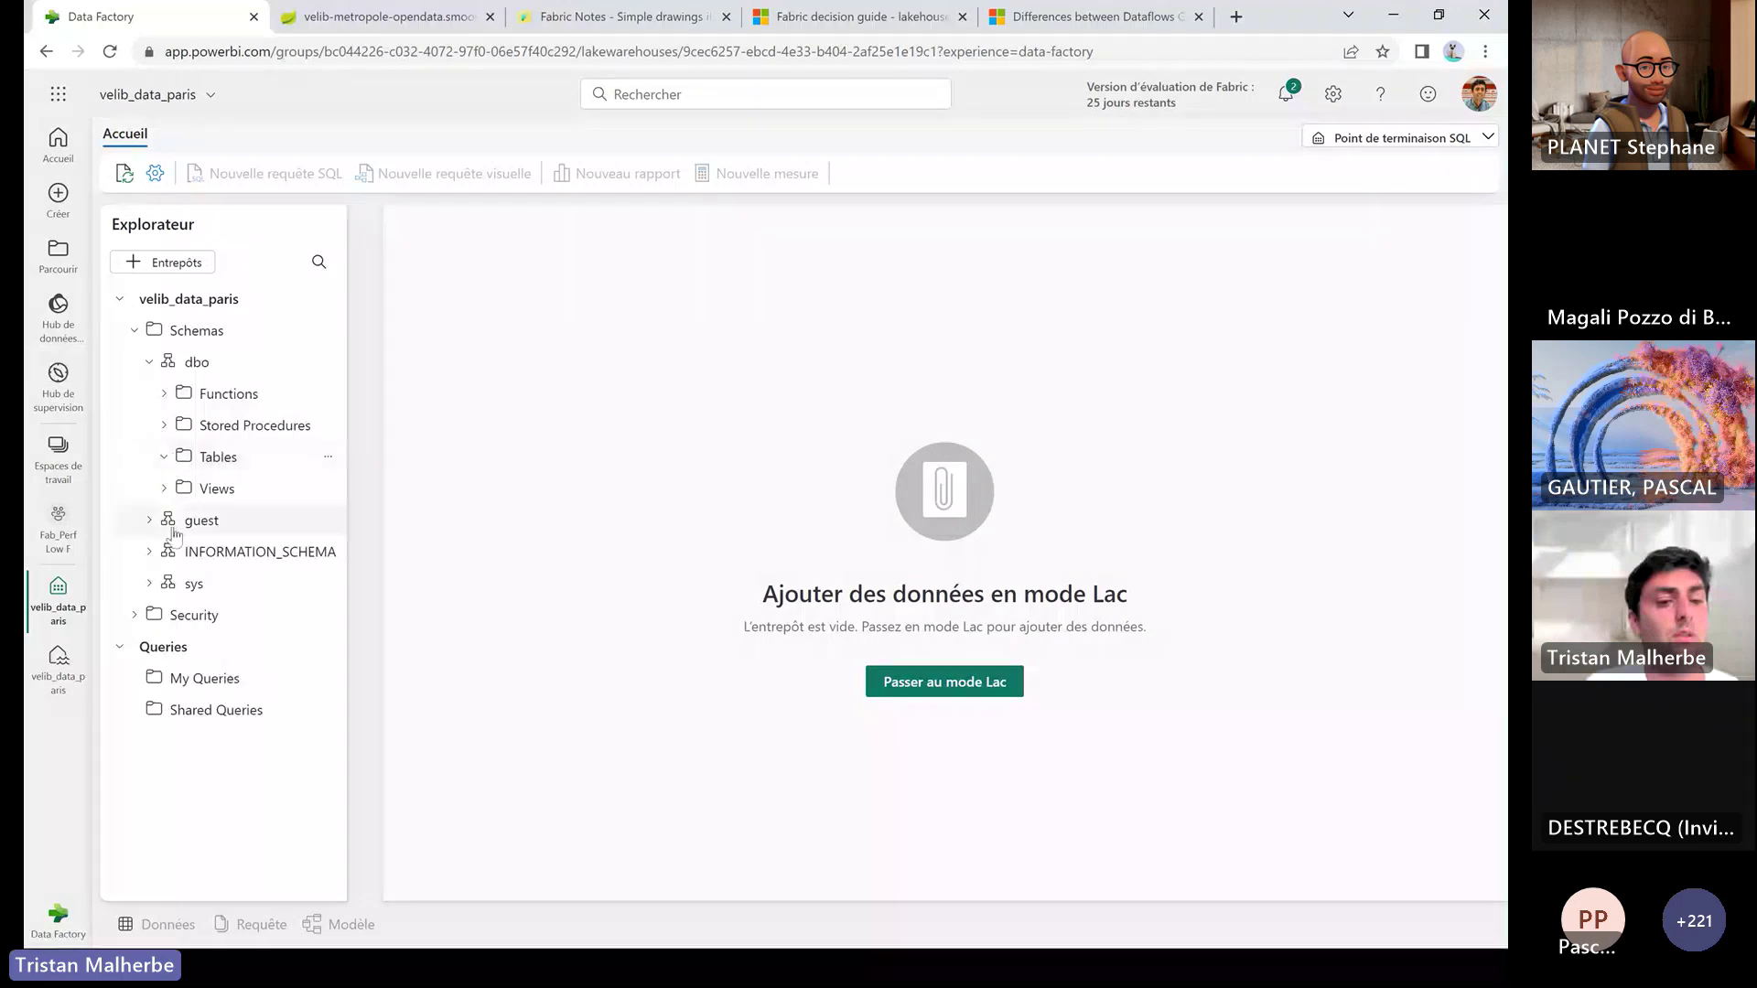
left_click(55, 599)
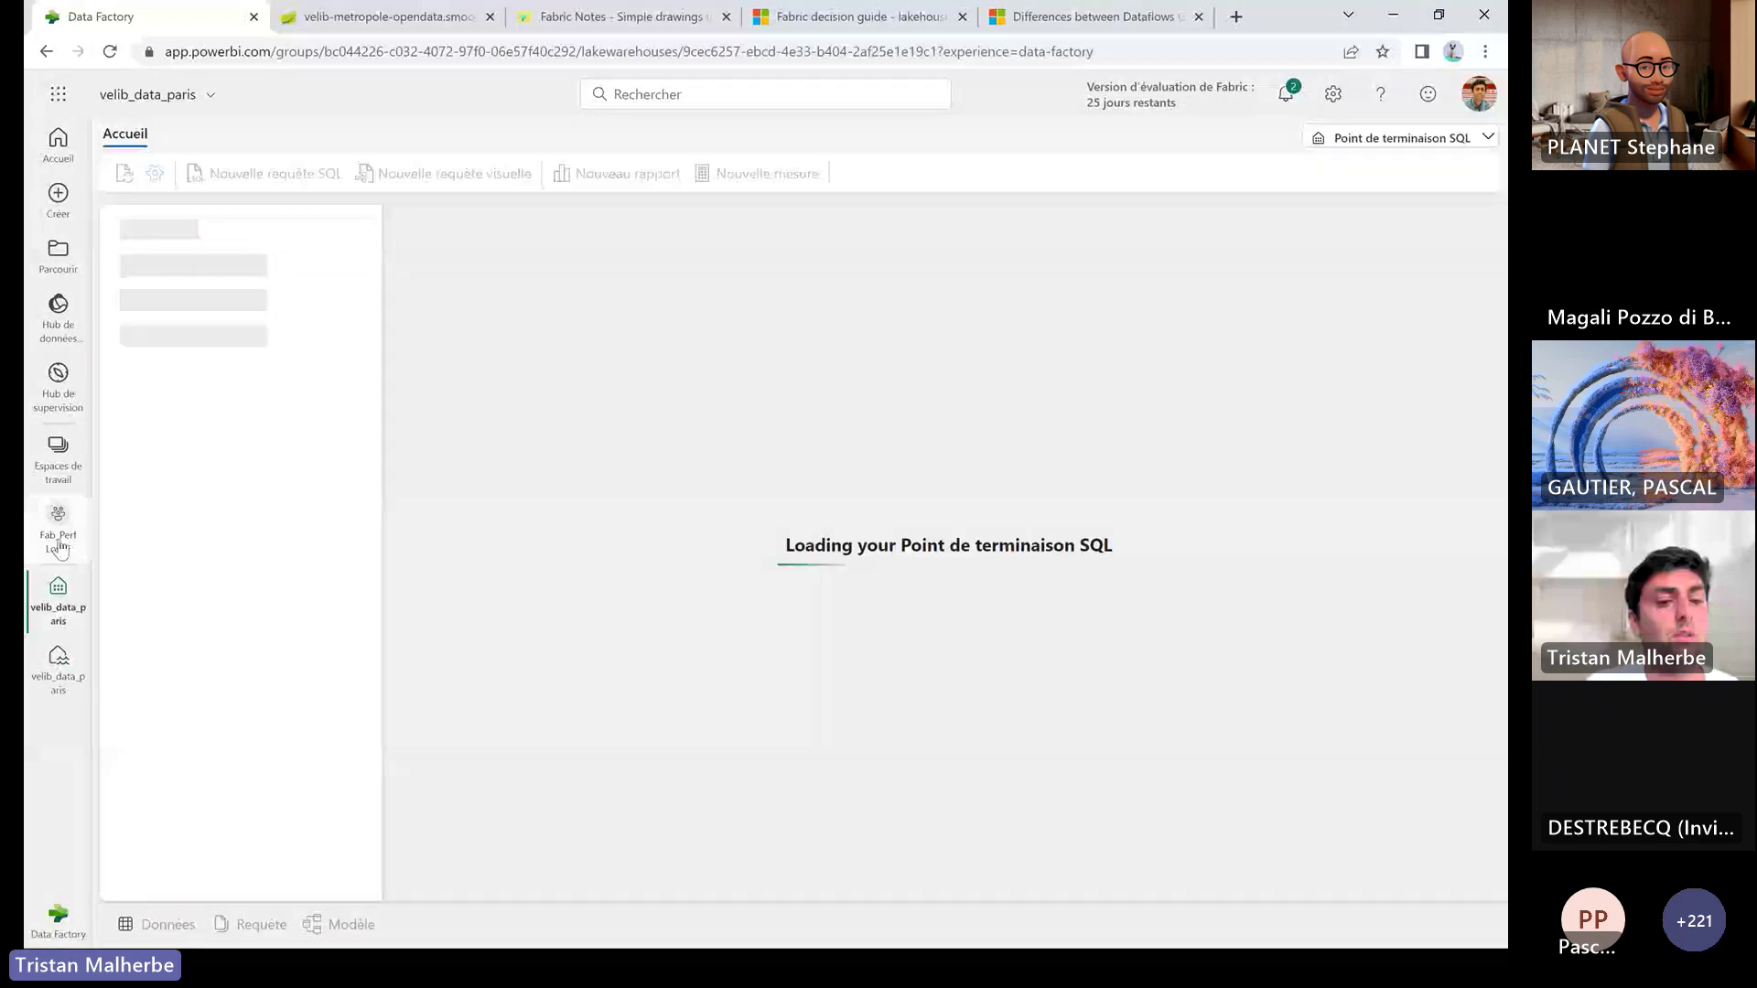
Go back to the Fab_Perf Low F workspace to check Dataflow 1 and the other listed items
left_click(63, 533)
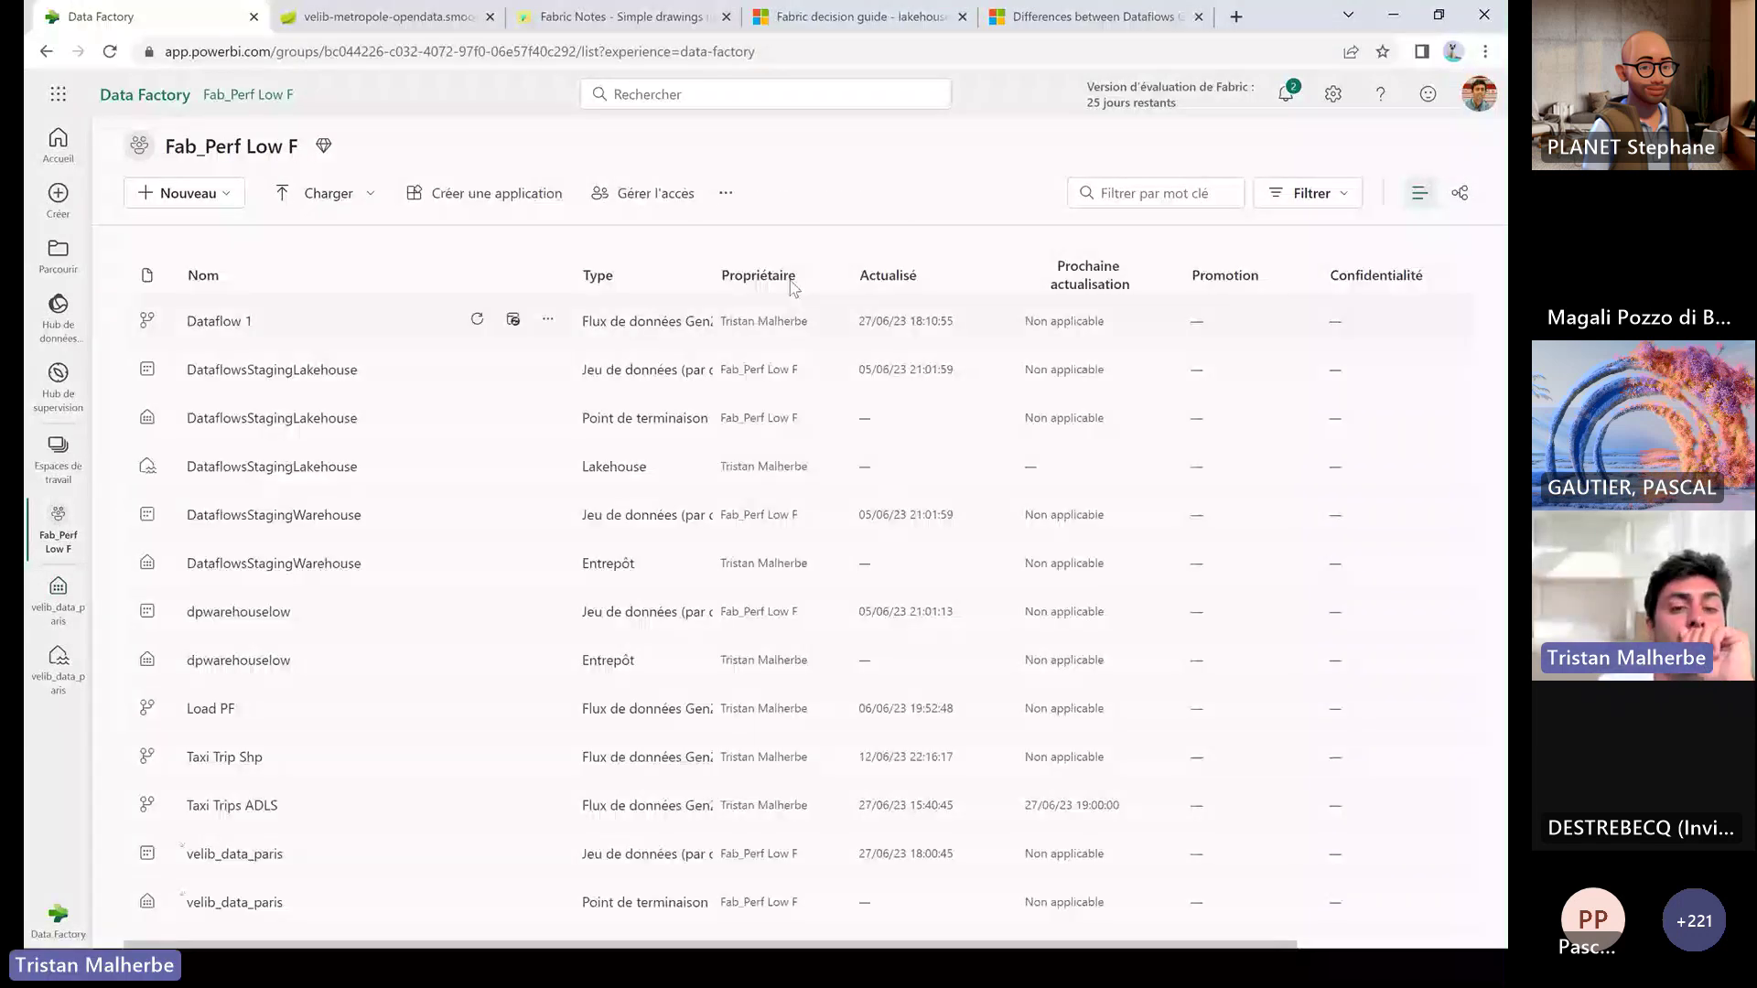
left_click(218, 321)
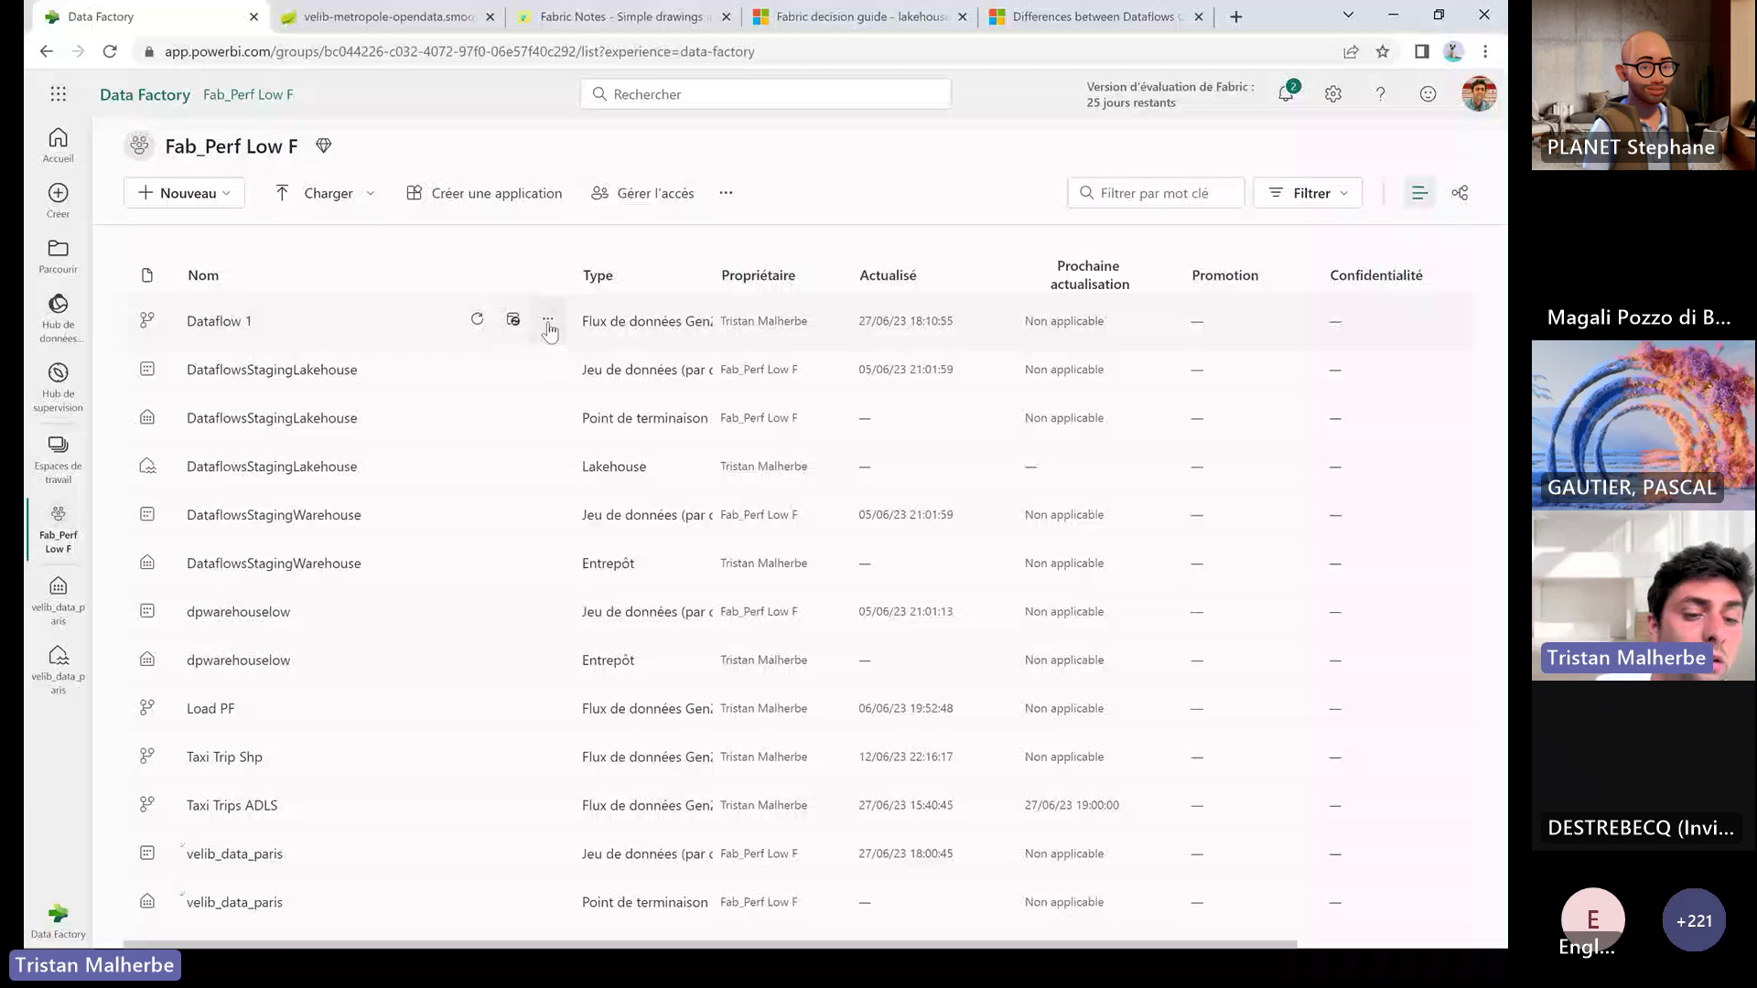
scroll(408, 471, "down", 1)
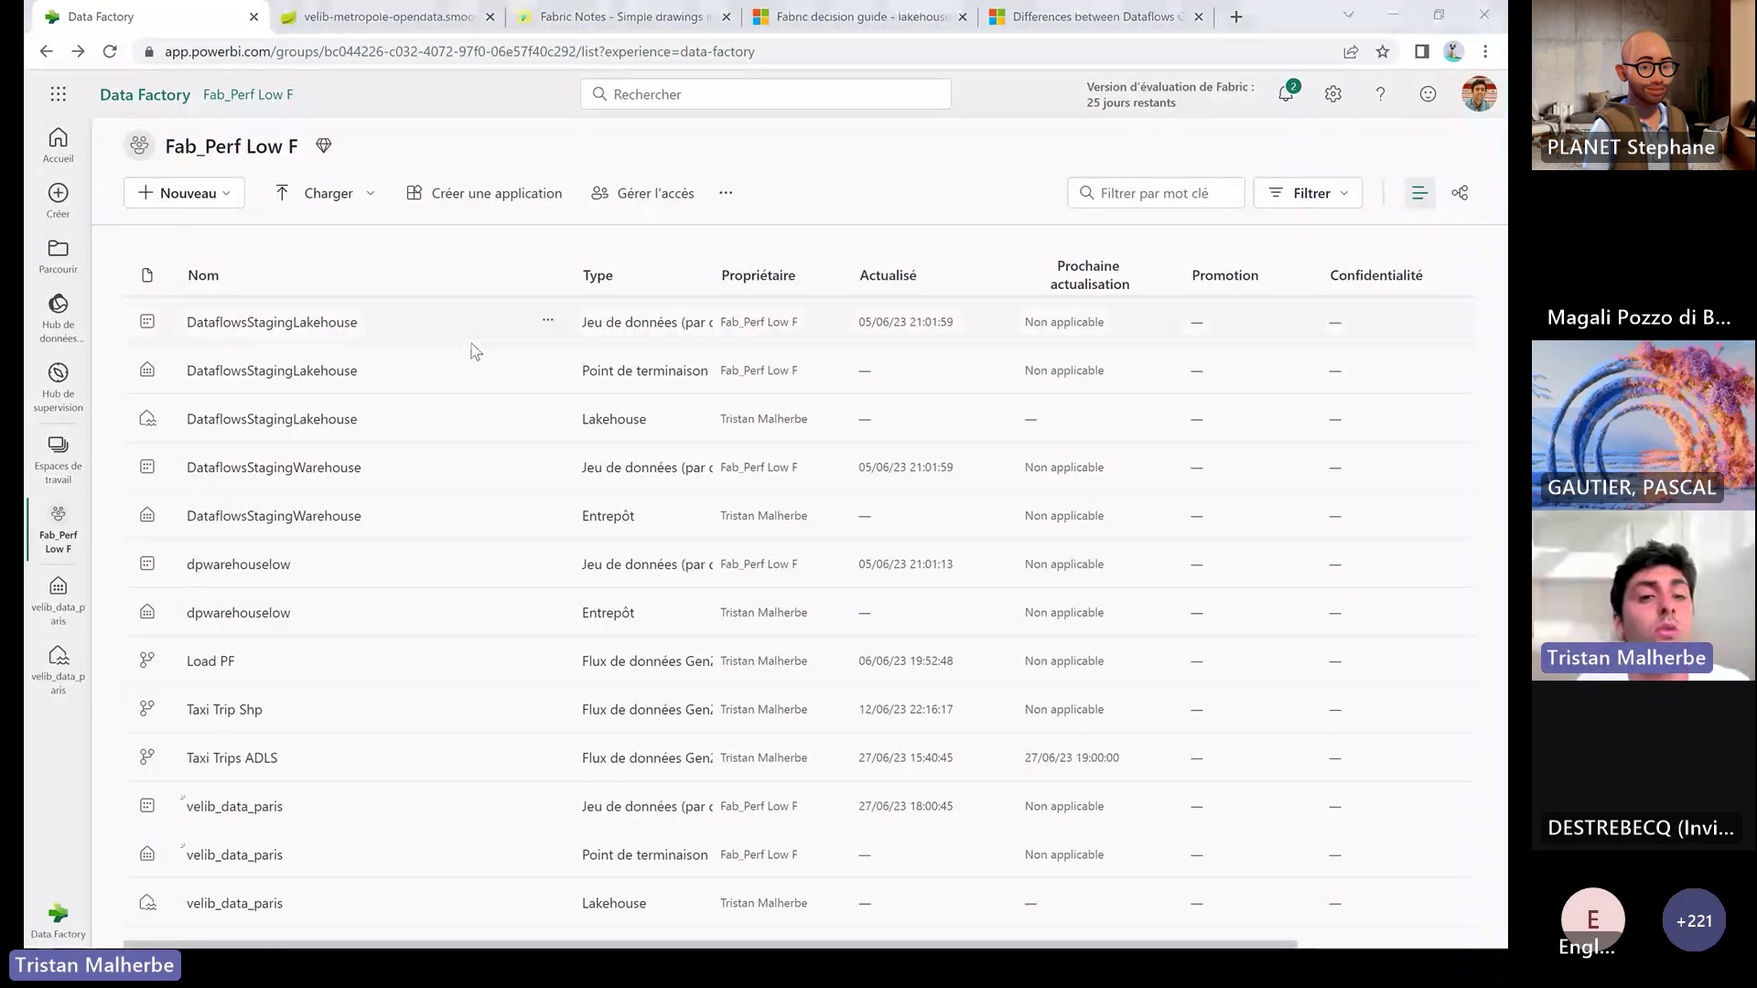
Switch to Power BI Desktop and connect to the SQL endpoint of the fab_webinar lakehouse from the OneLake data hub
key("alt+Tab")
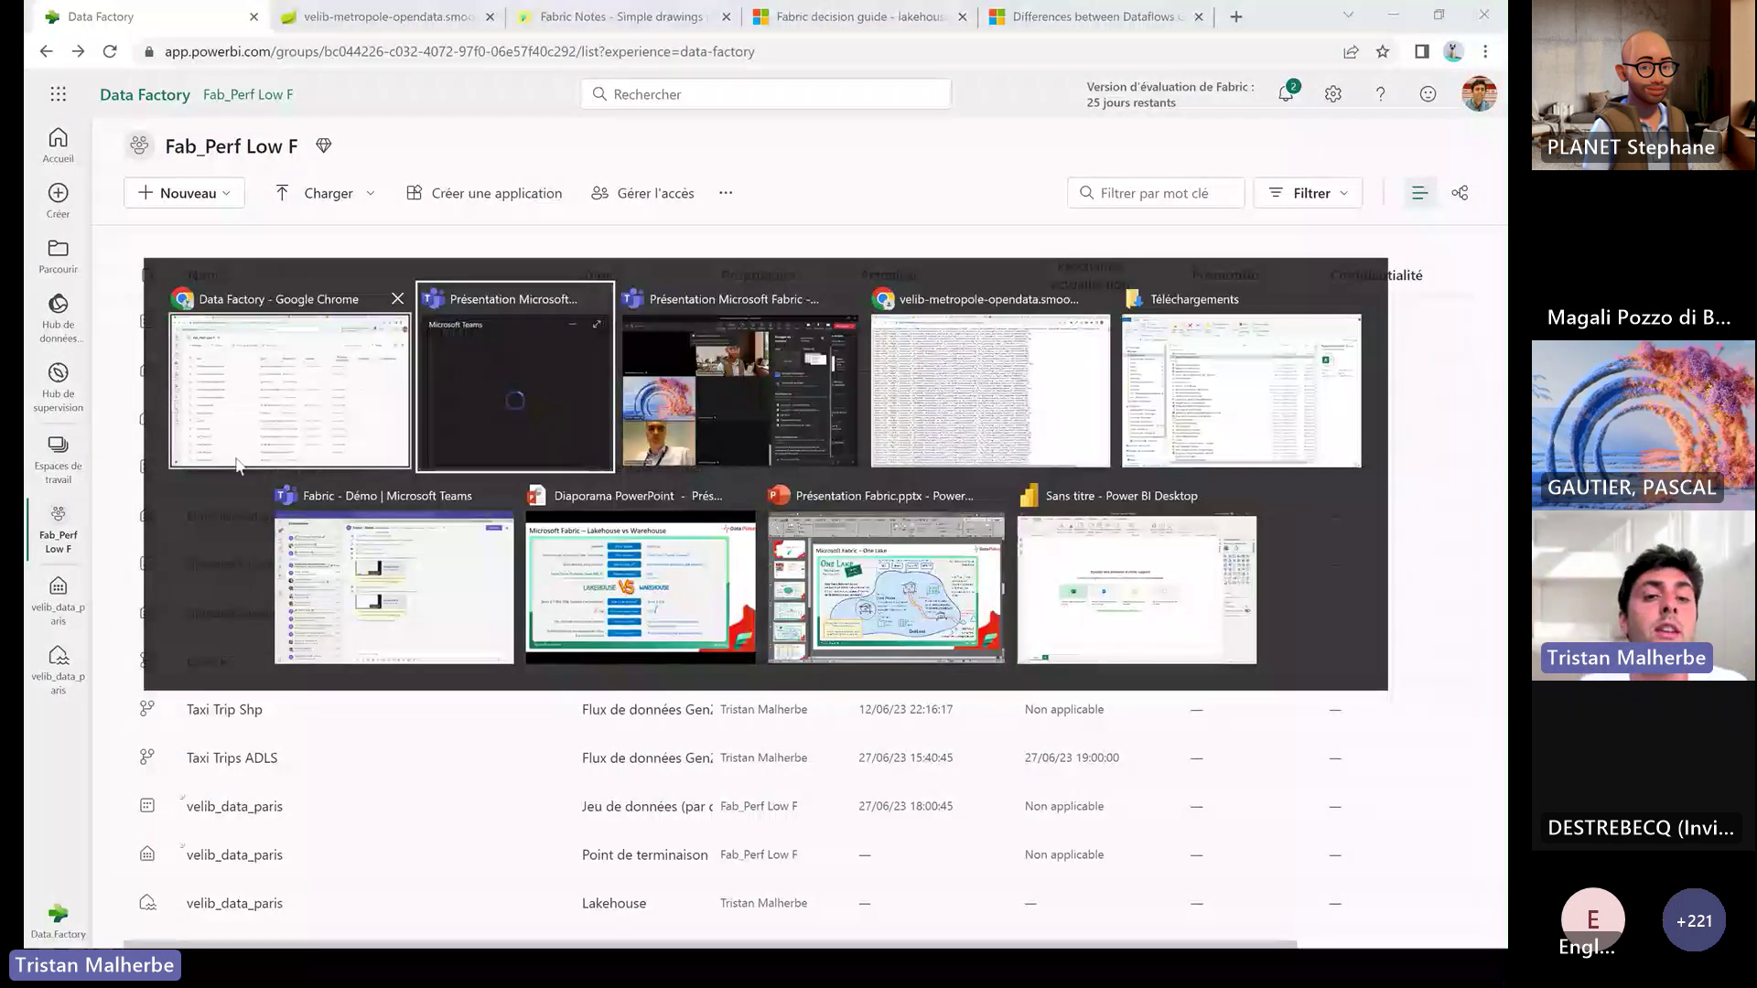
left_click(1137, 617)
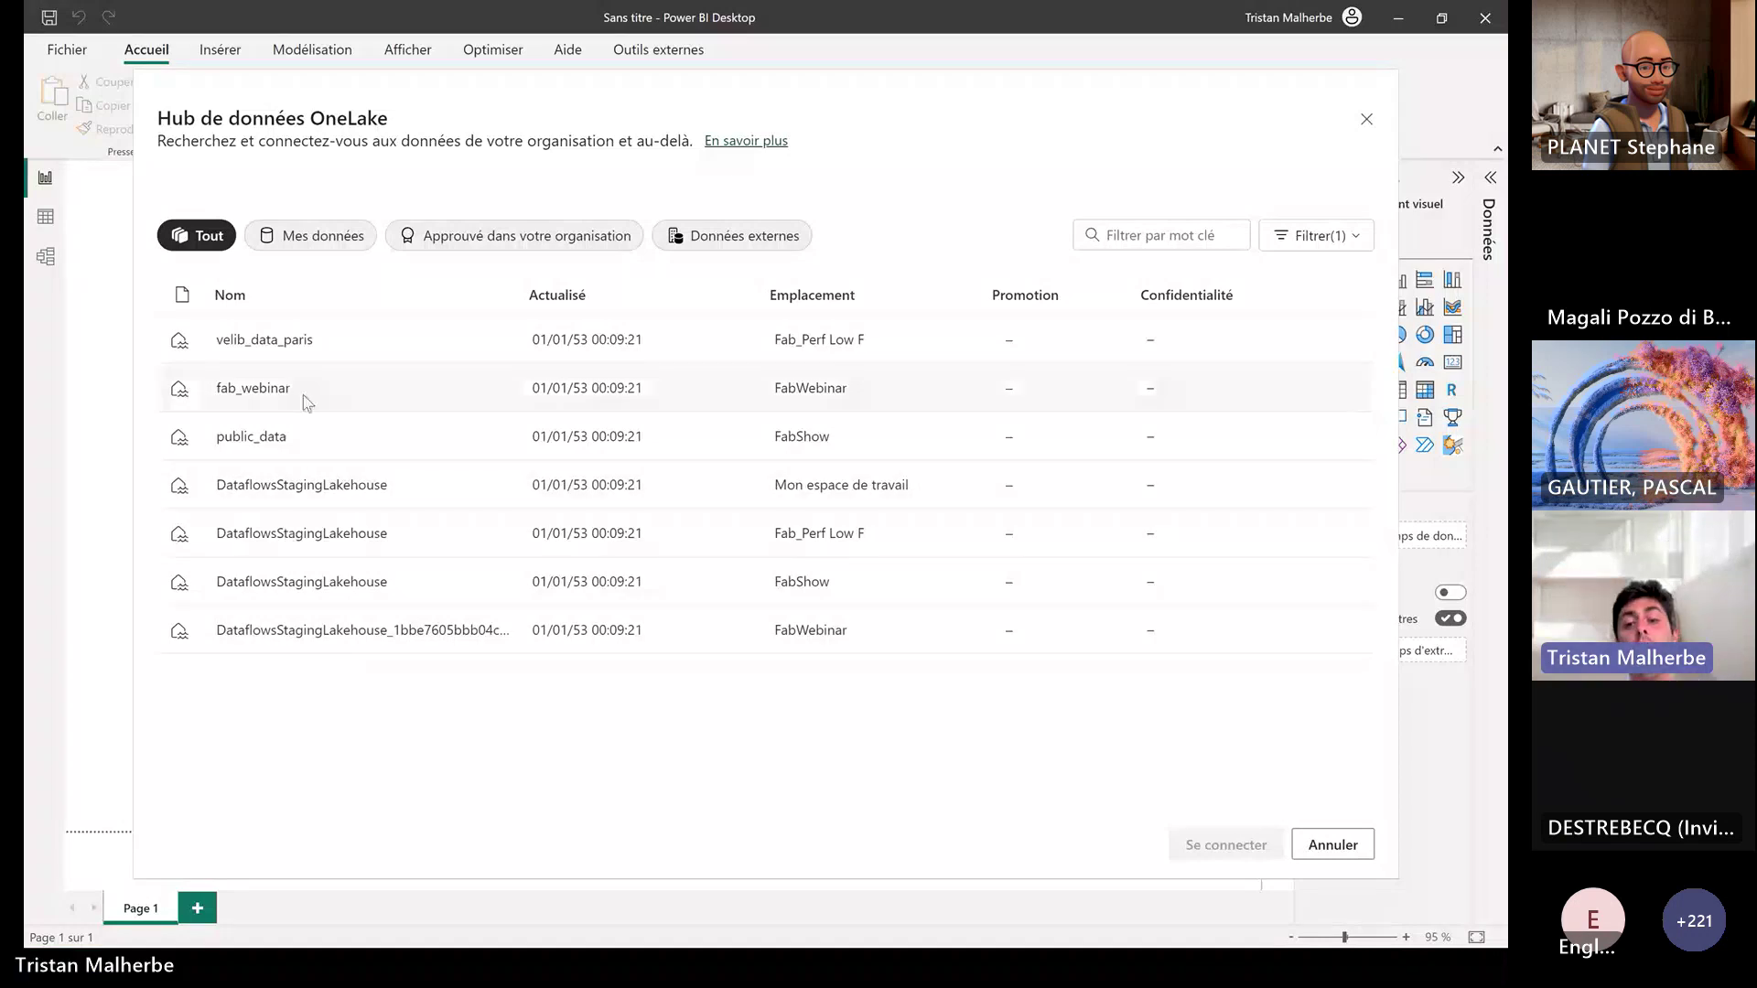
left_click(293, 339)
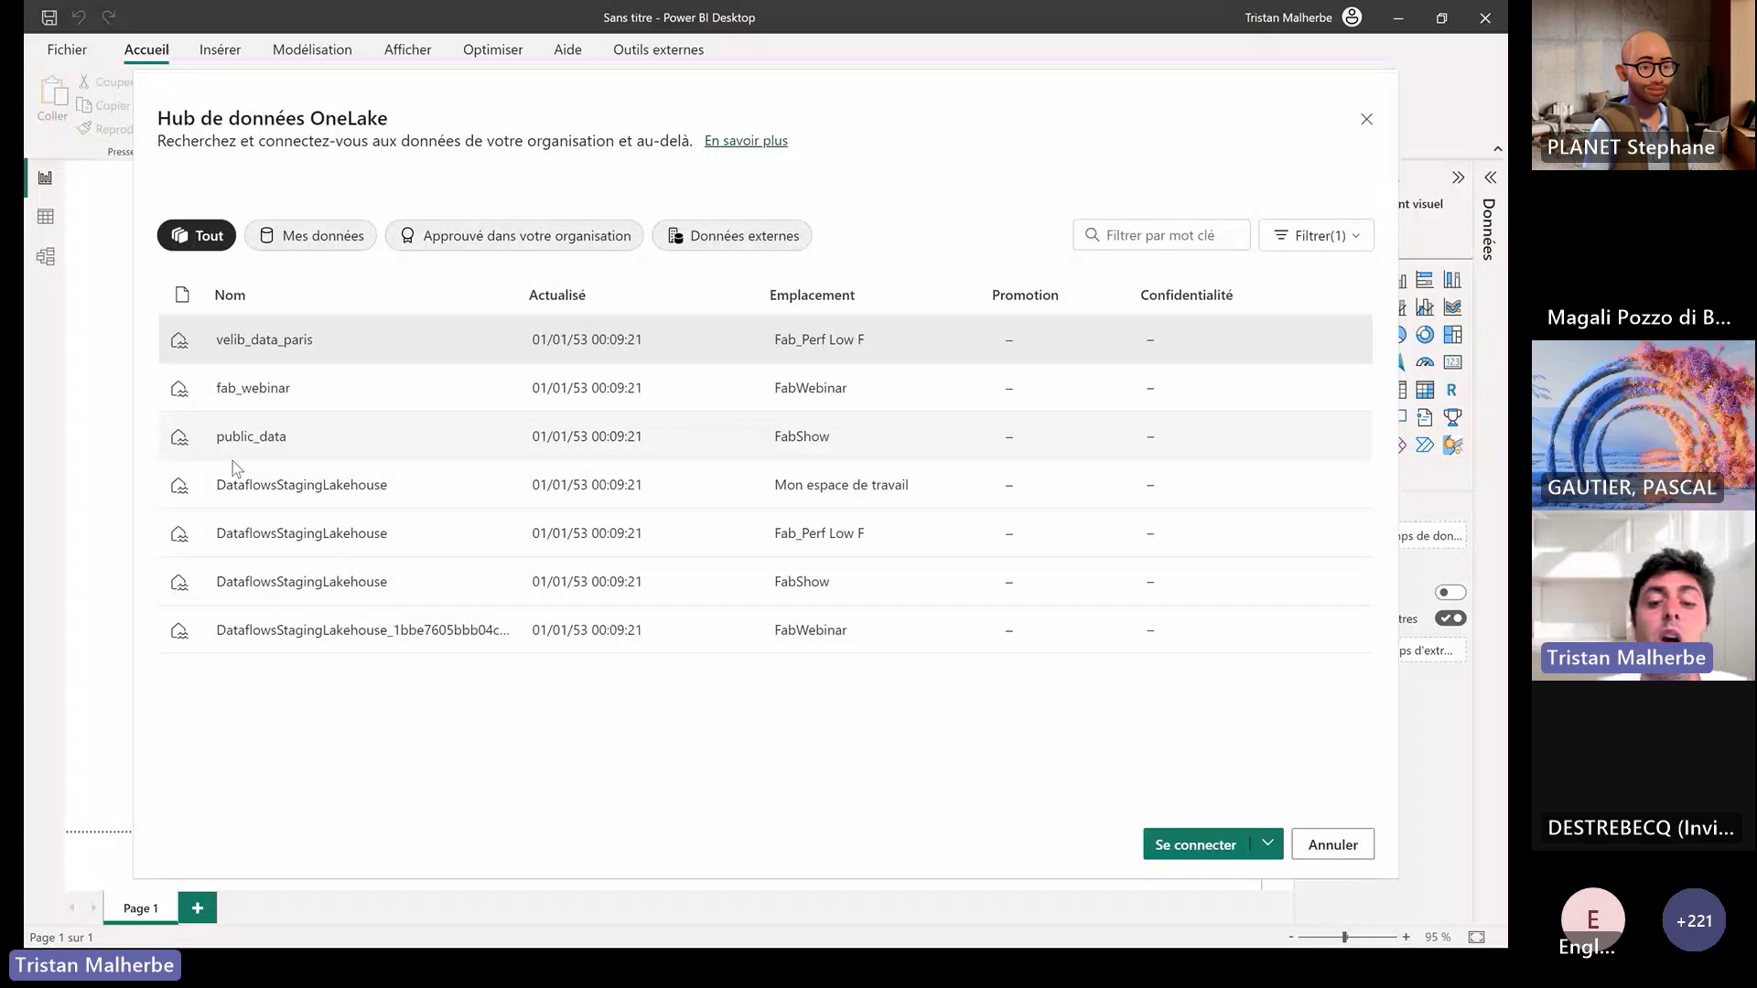
left_click(257, 388)
left_click(1266, 843)
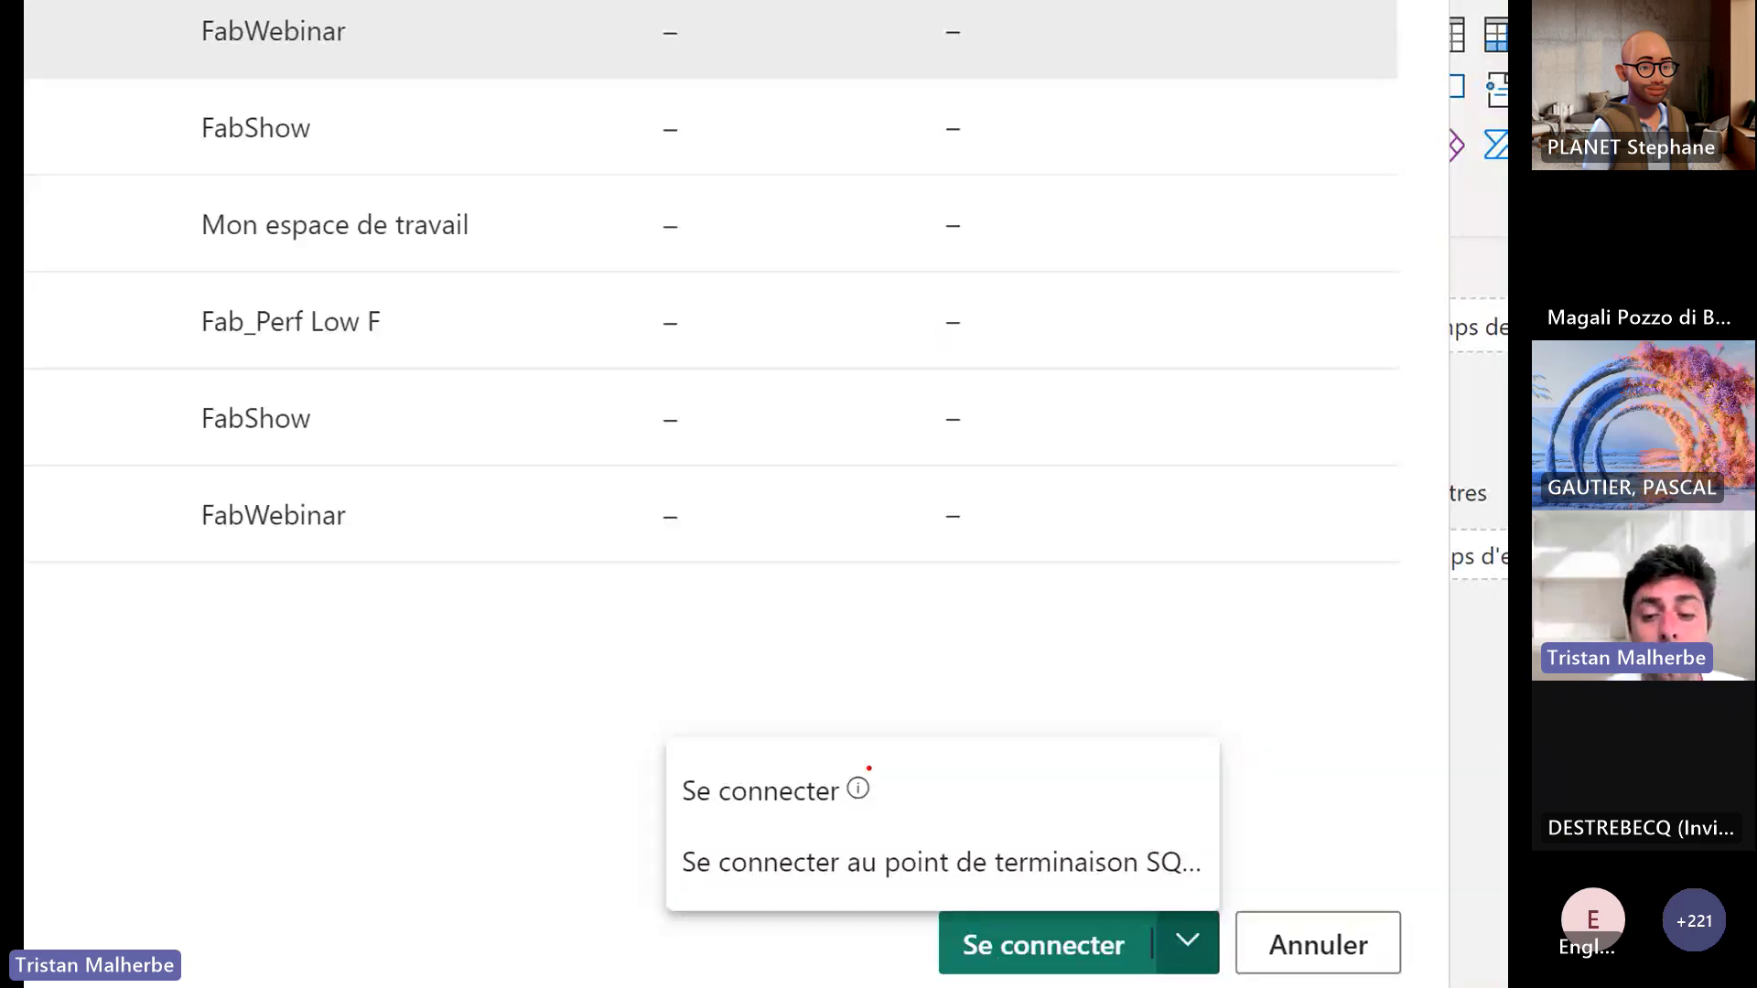
left_click_drag(869, 769, 990, 652)
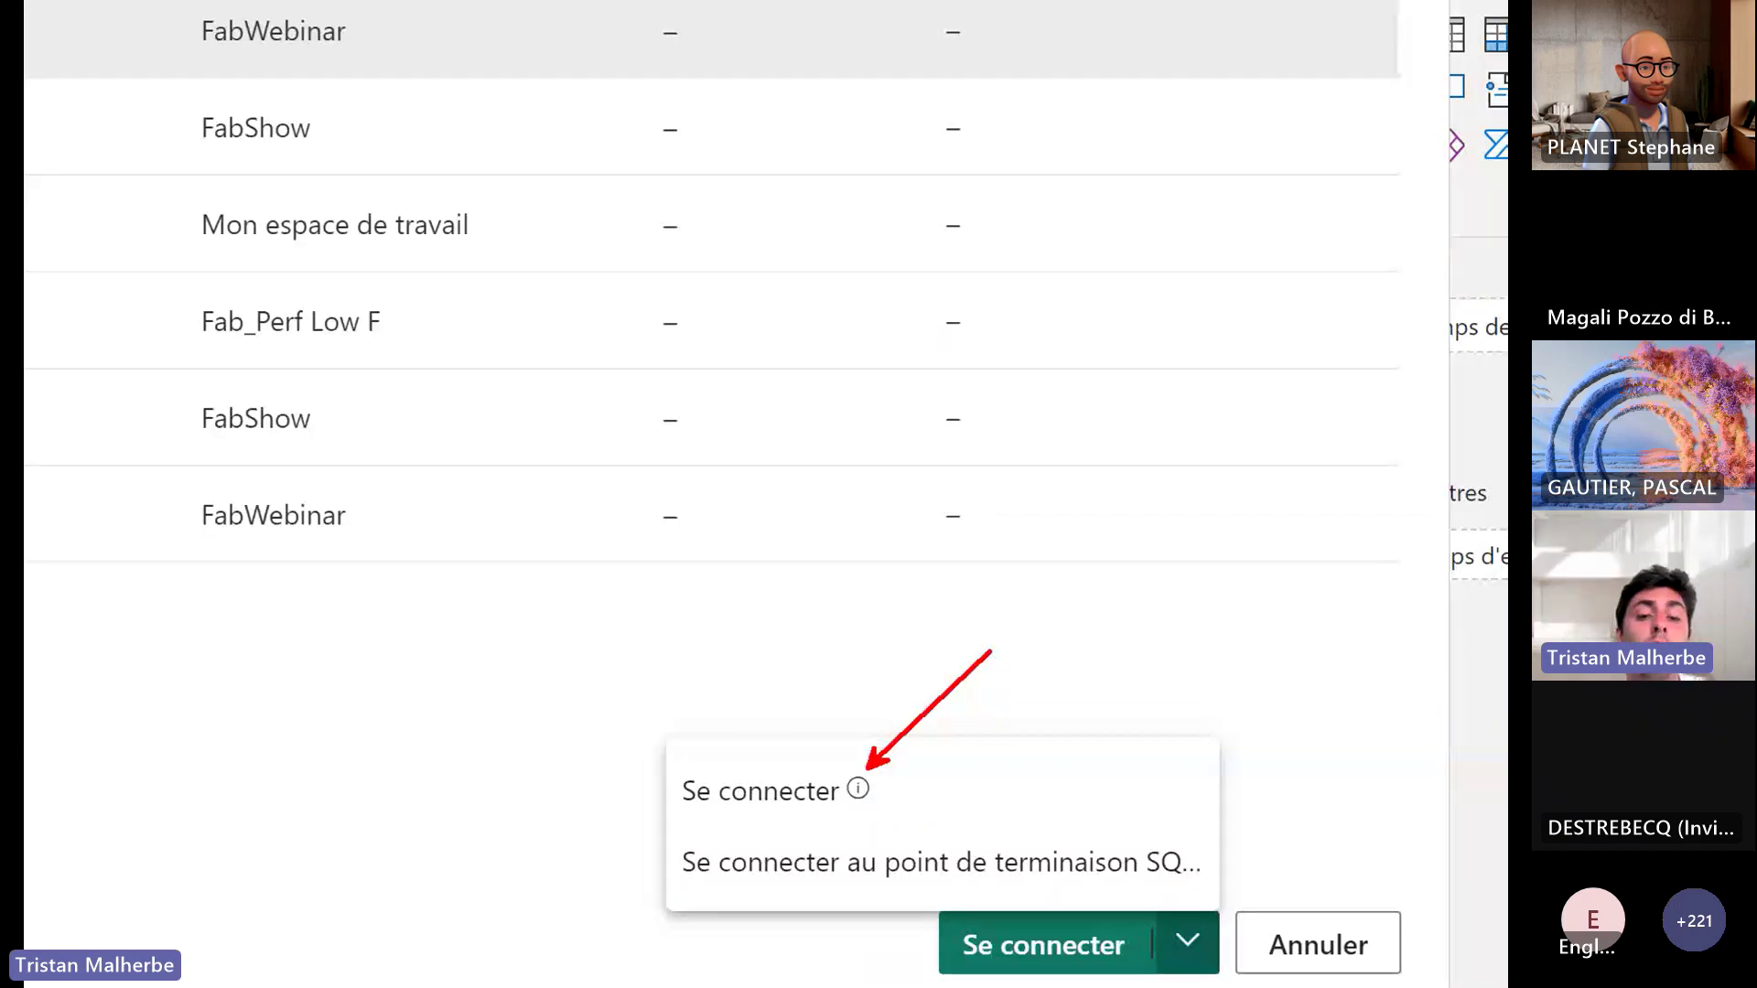
left_click_drag(659, 826, 1217, 910)
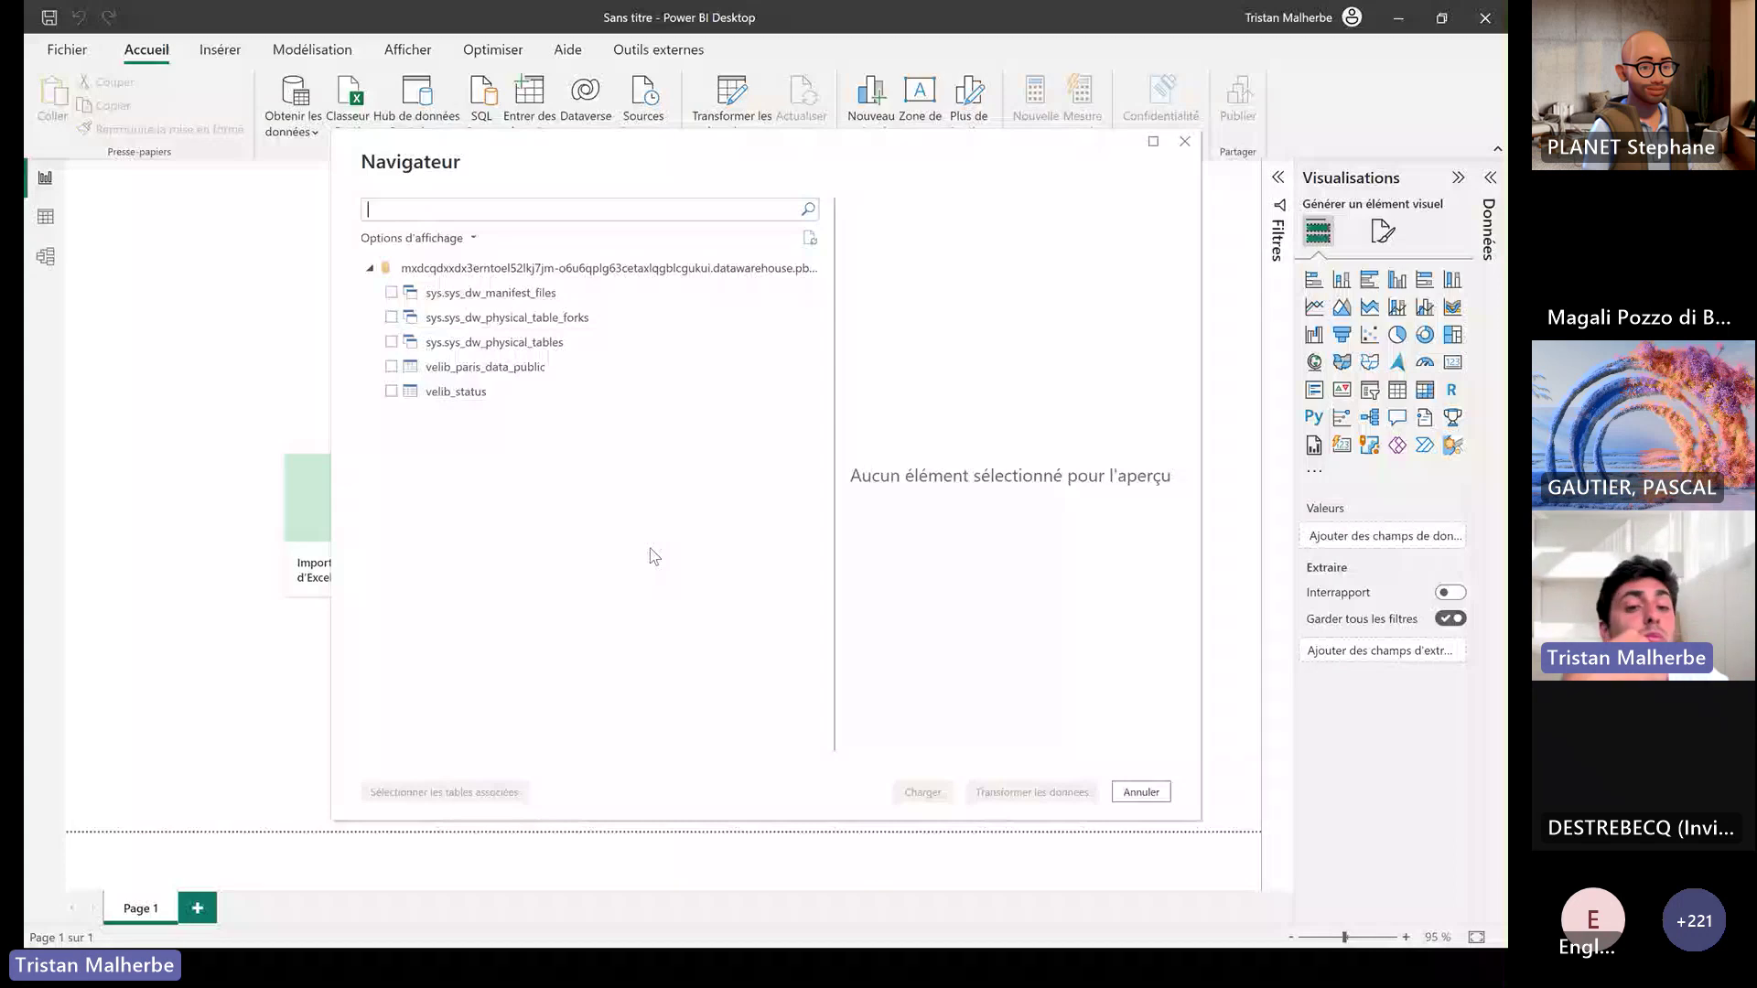
Open the velib_paris_data_public table for data transformation using the Import (Importer) connection mode
left_click(391, 366)
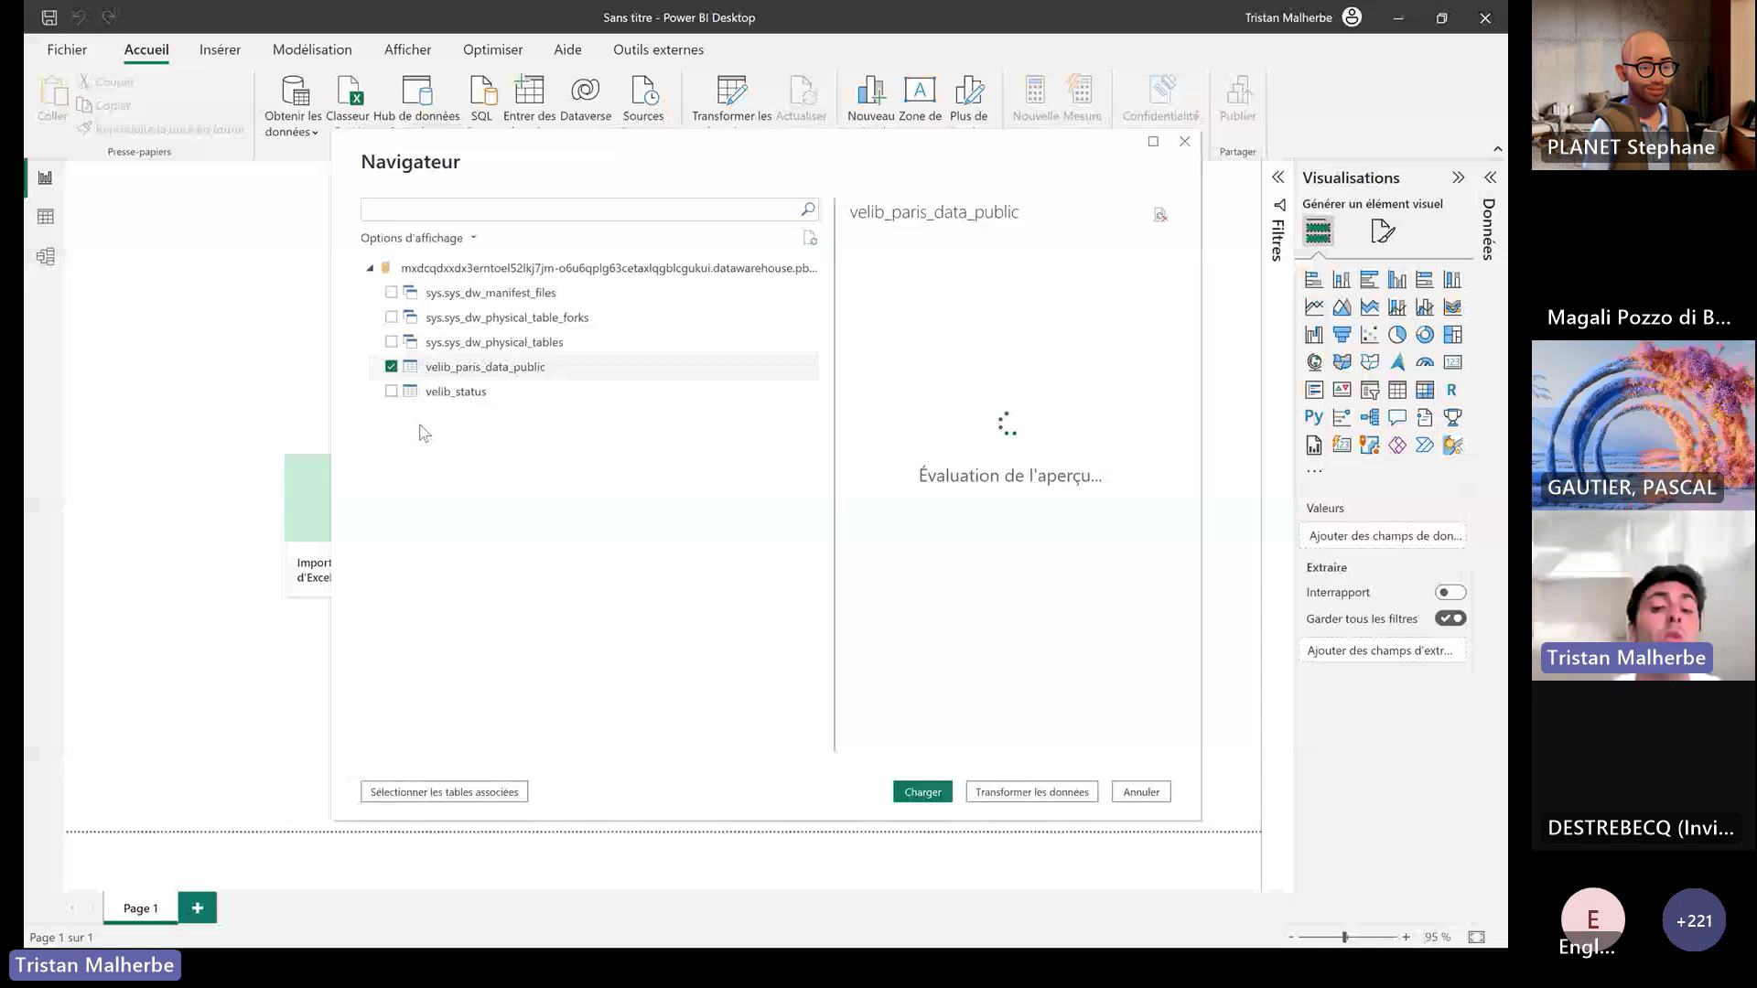
left_click(1006, 793)
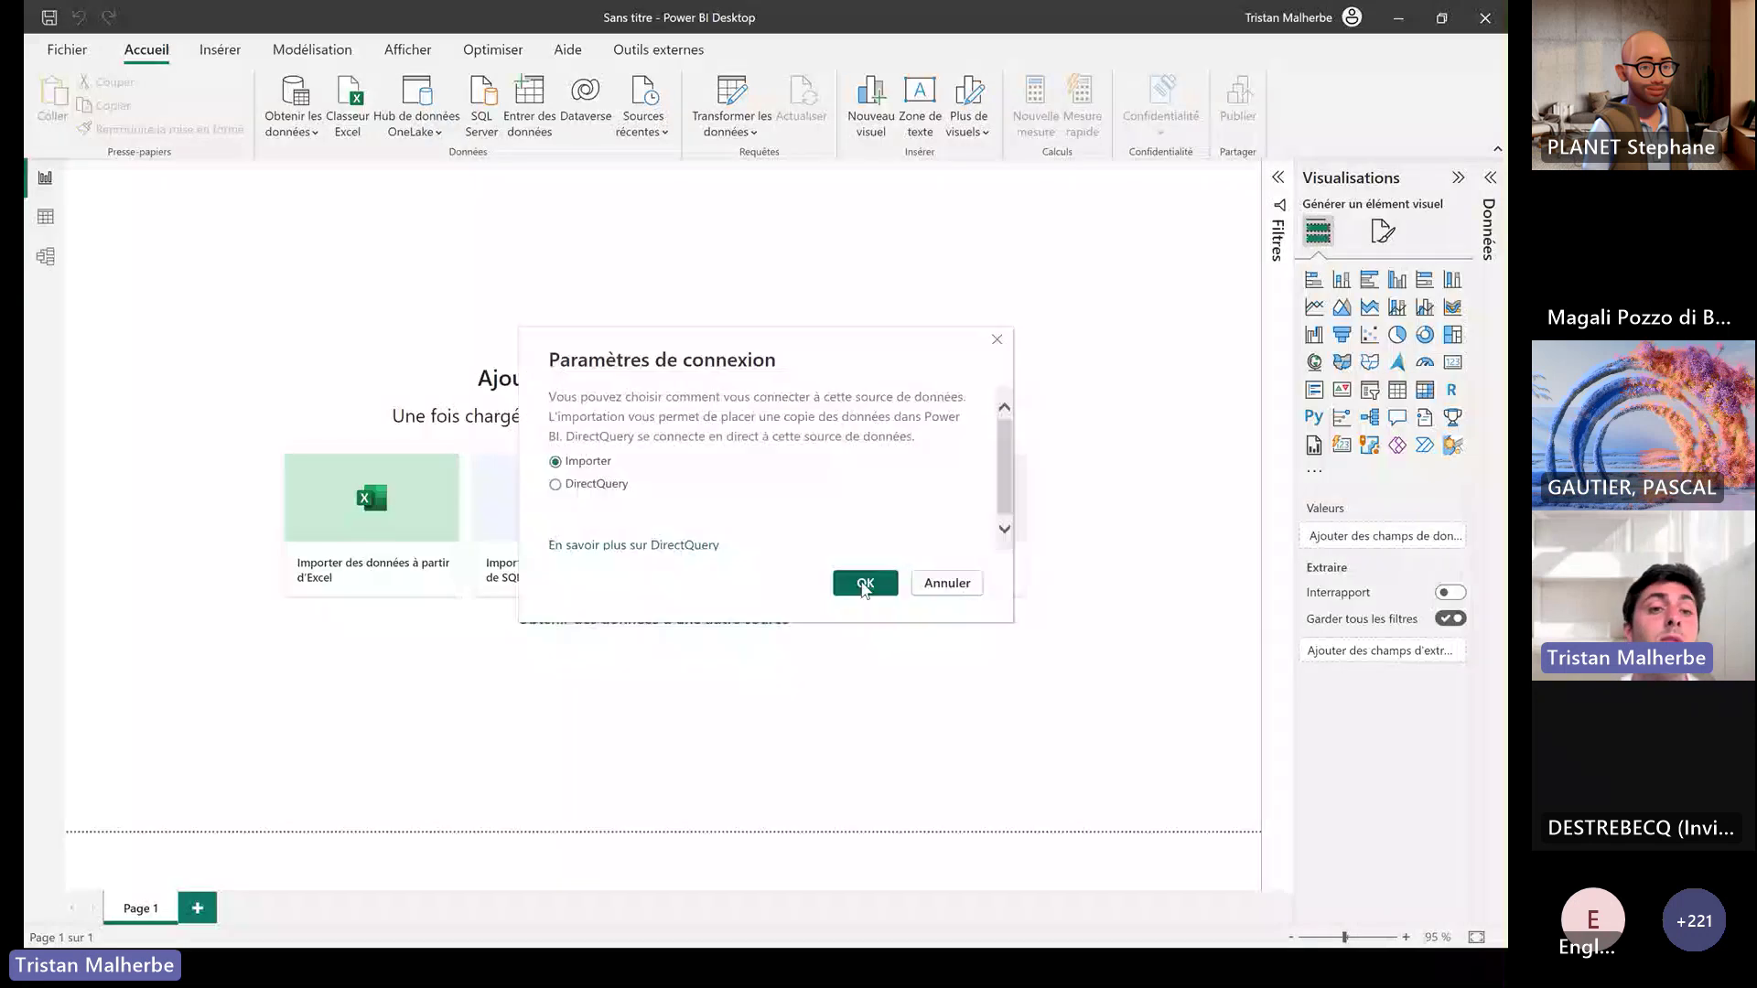
left_click(865, 584)
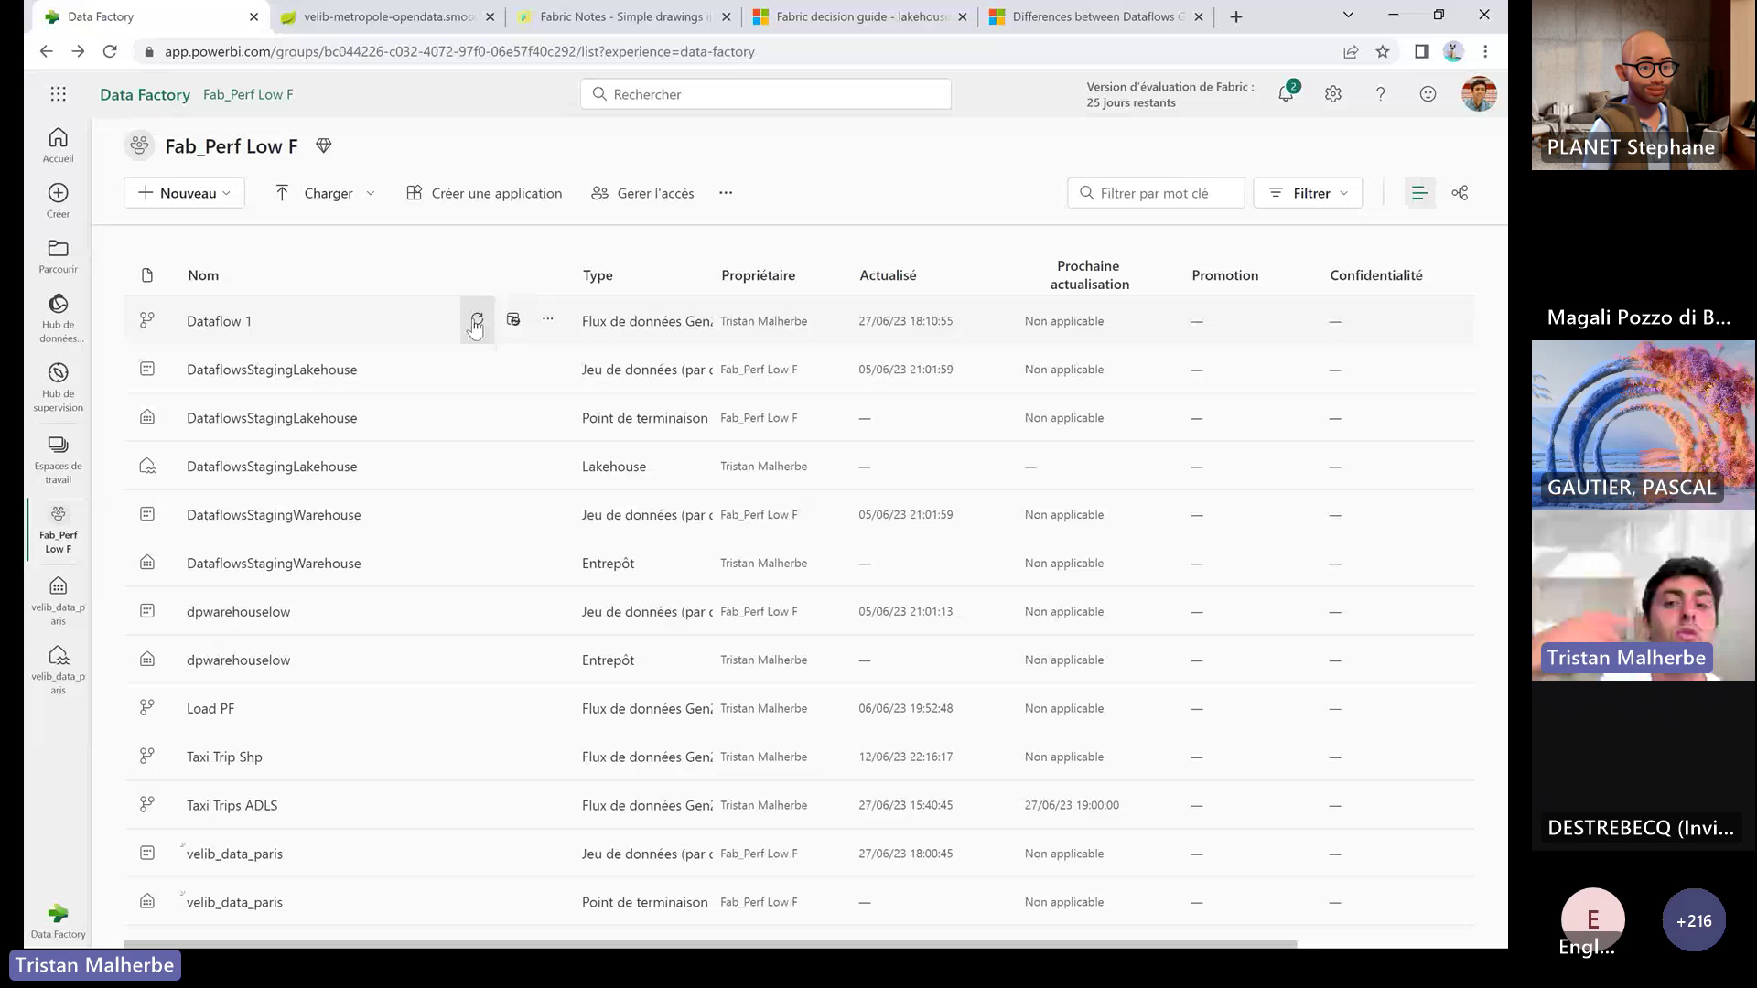
Refresh Dataflow 1 in the Fab_Perf Low F workspace and switch to the PowerPoint slide show
left_click(476, 321)
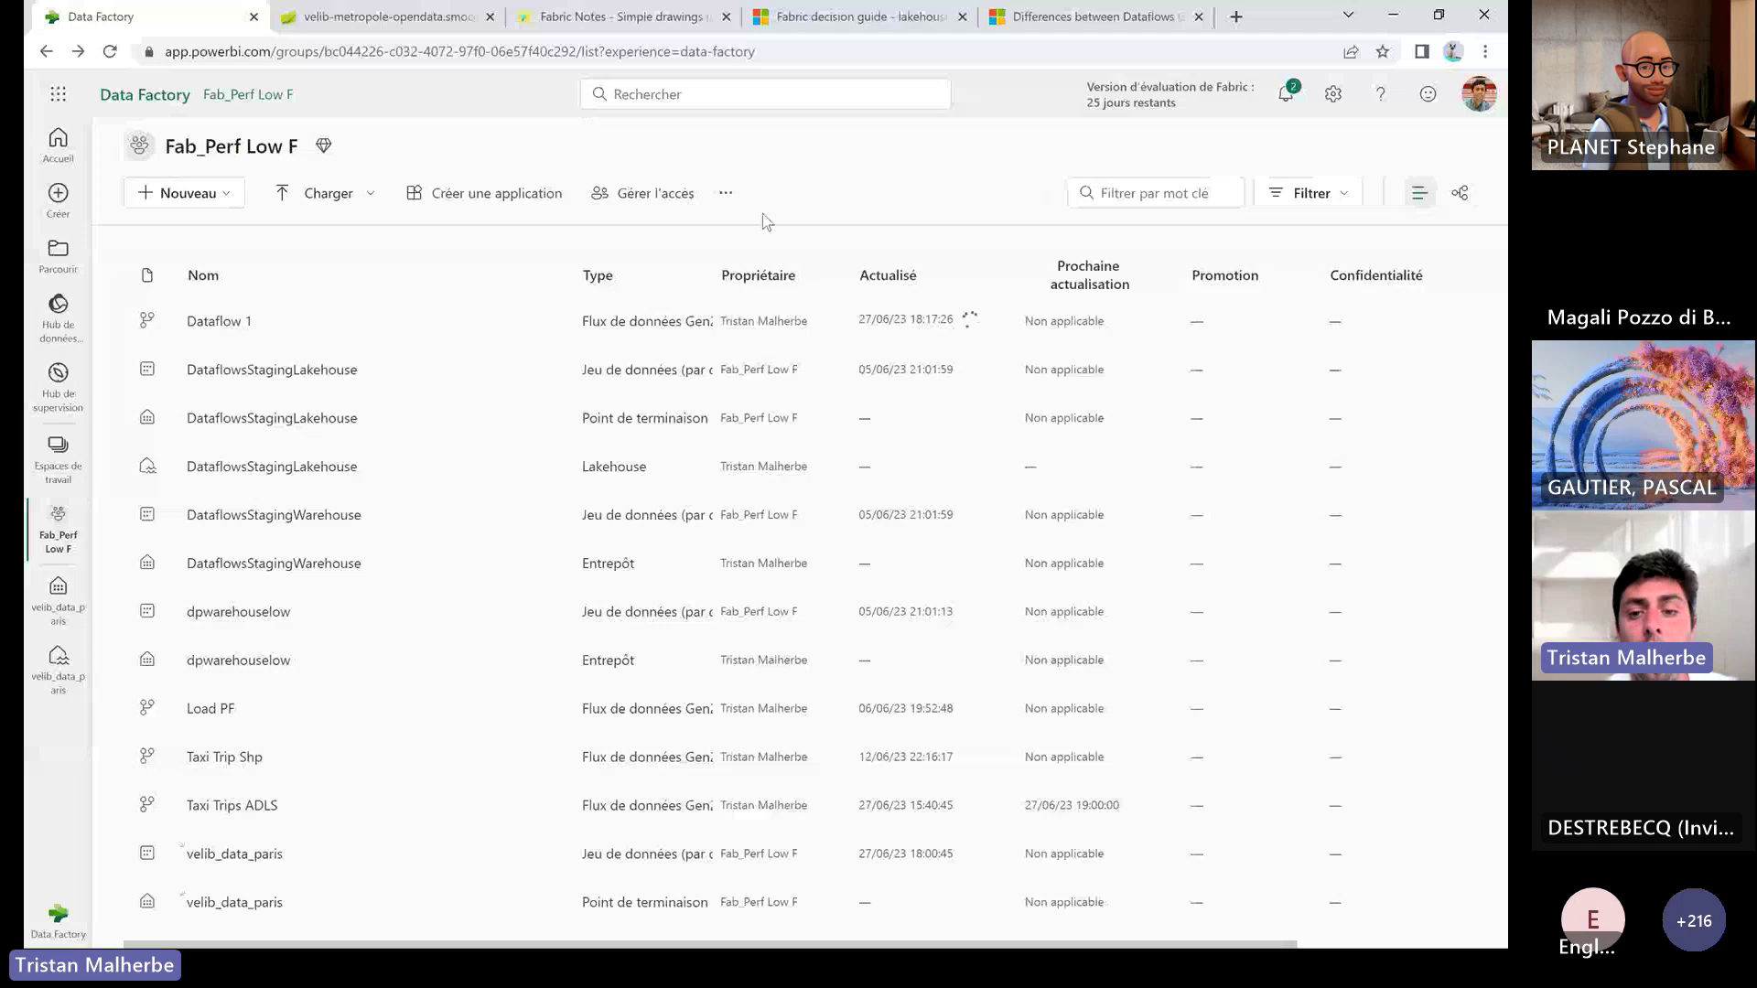
key("alt+Tab")
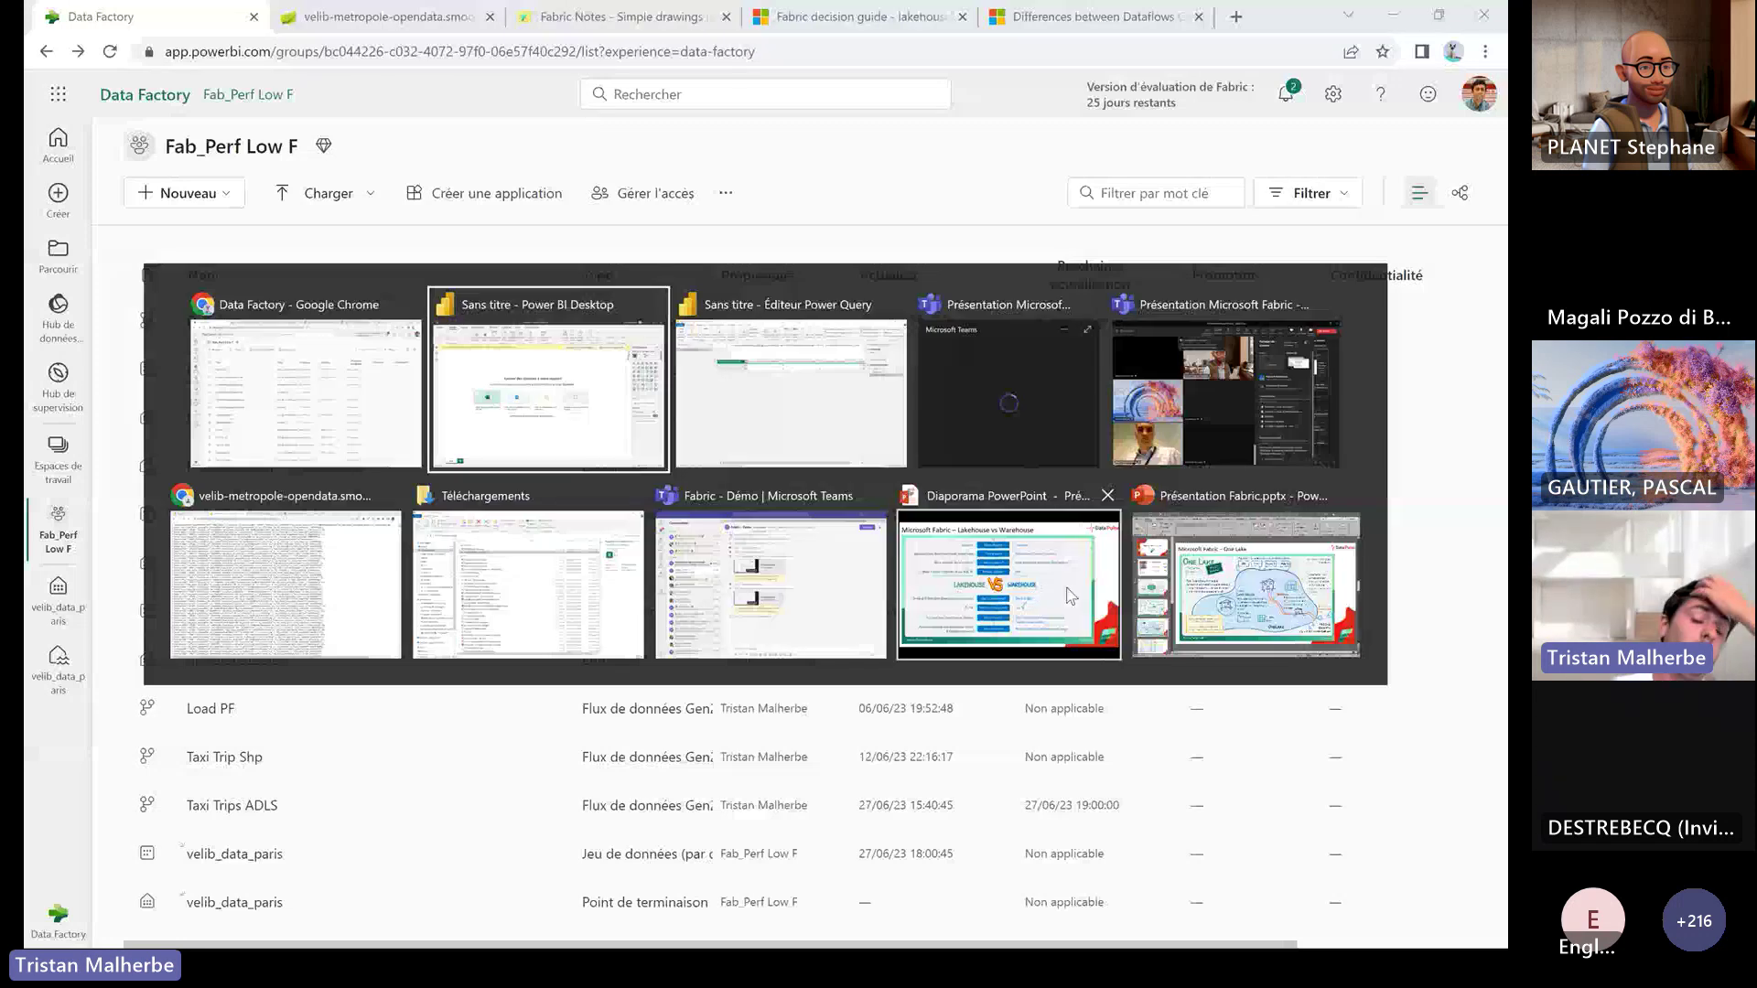
left_click(1071, 596)
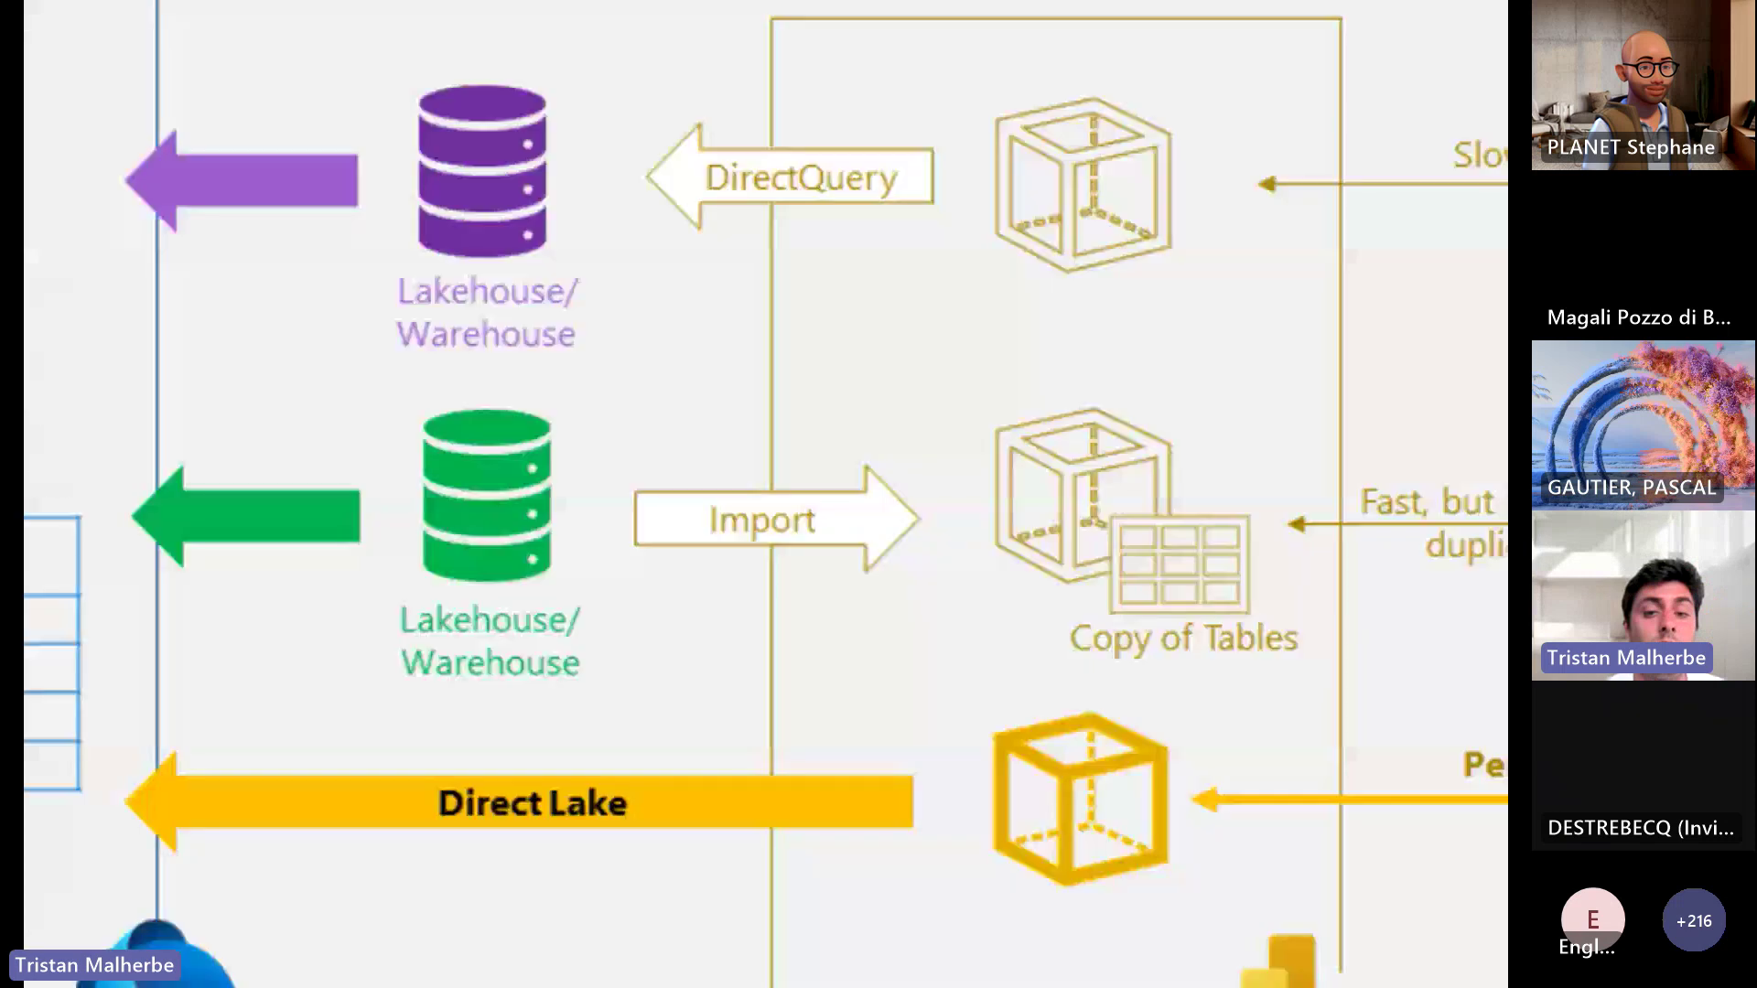
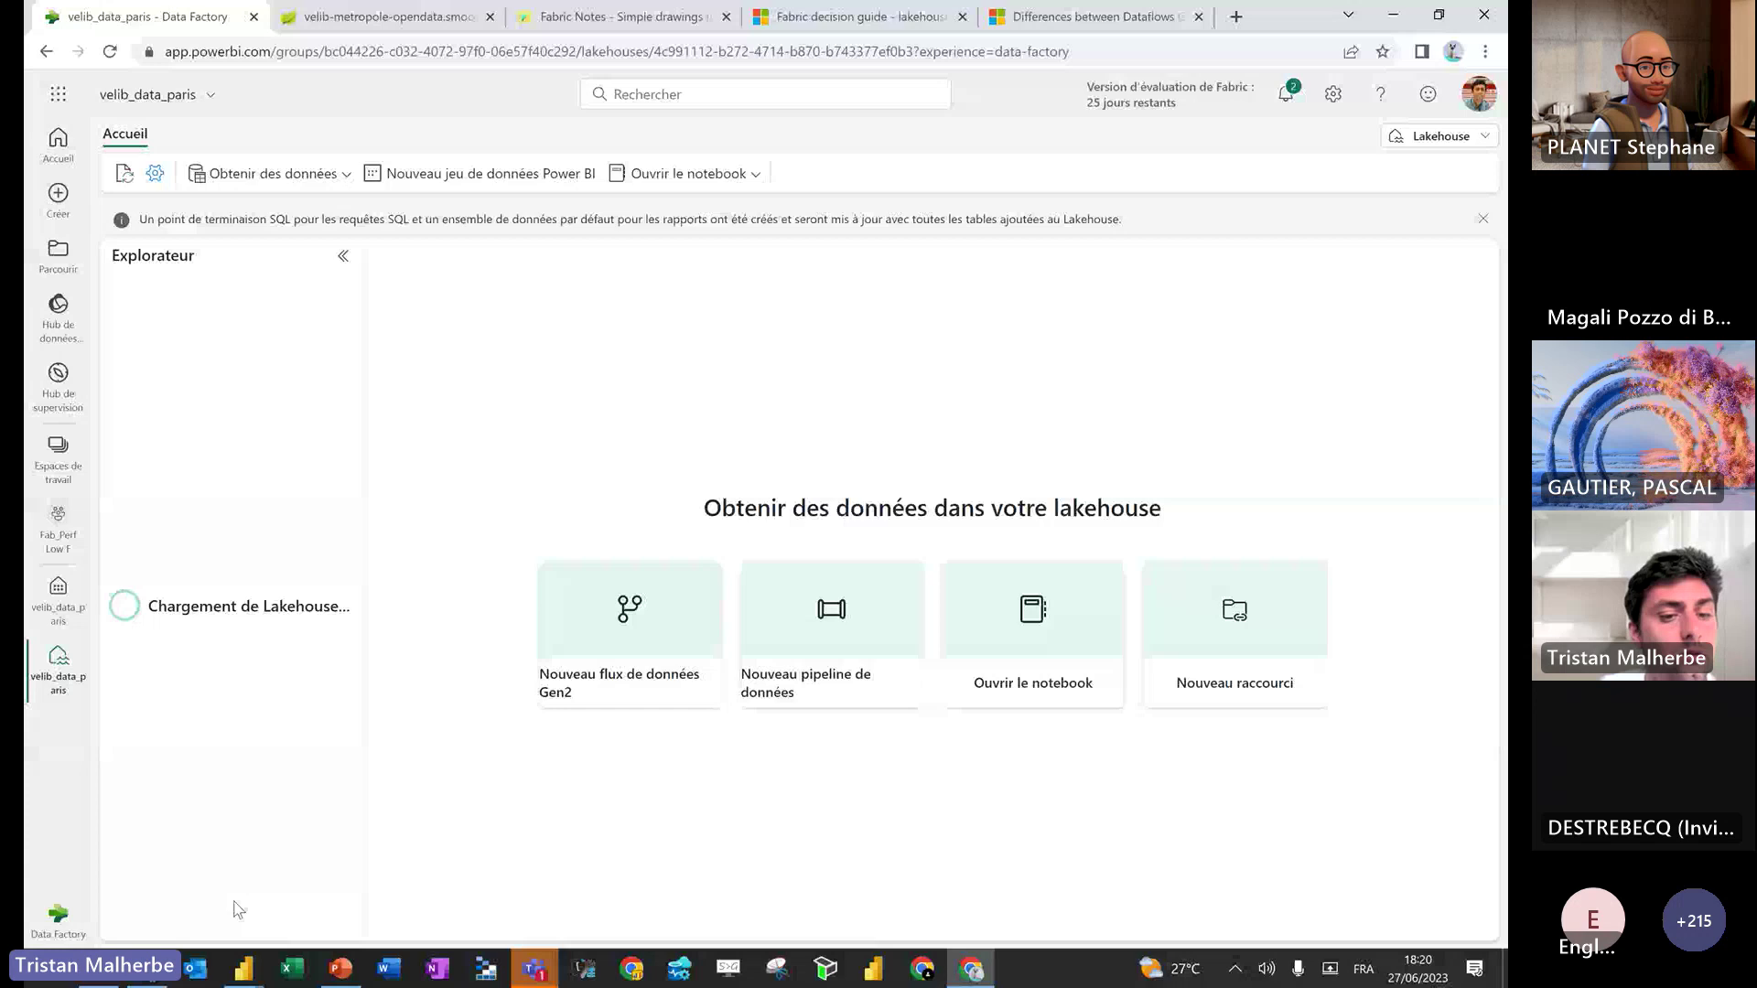
Return to the FabWebinar workspace, open the fab_webinar lakehouse and expand the velib_status table to view its columns
key("alt+Left")
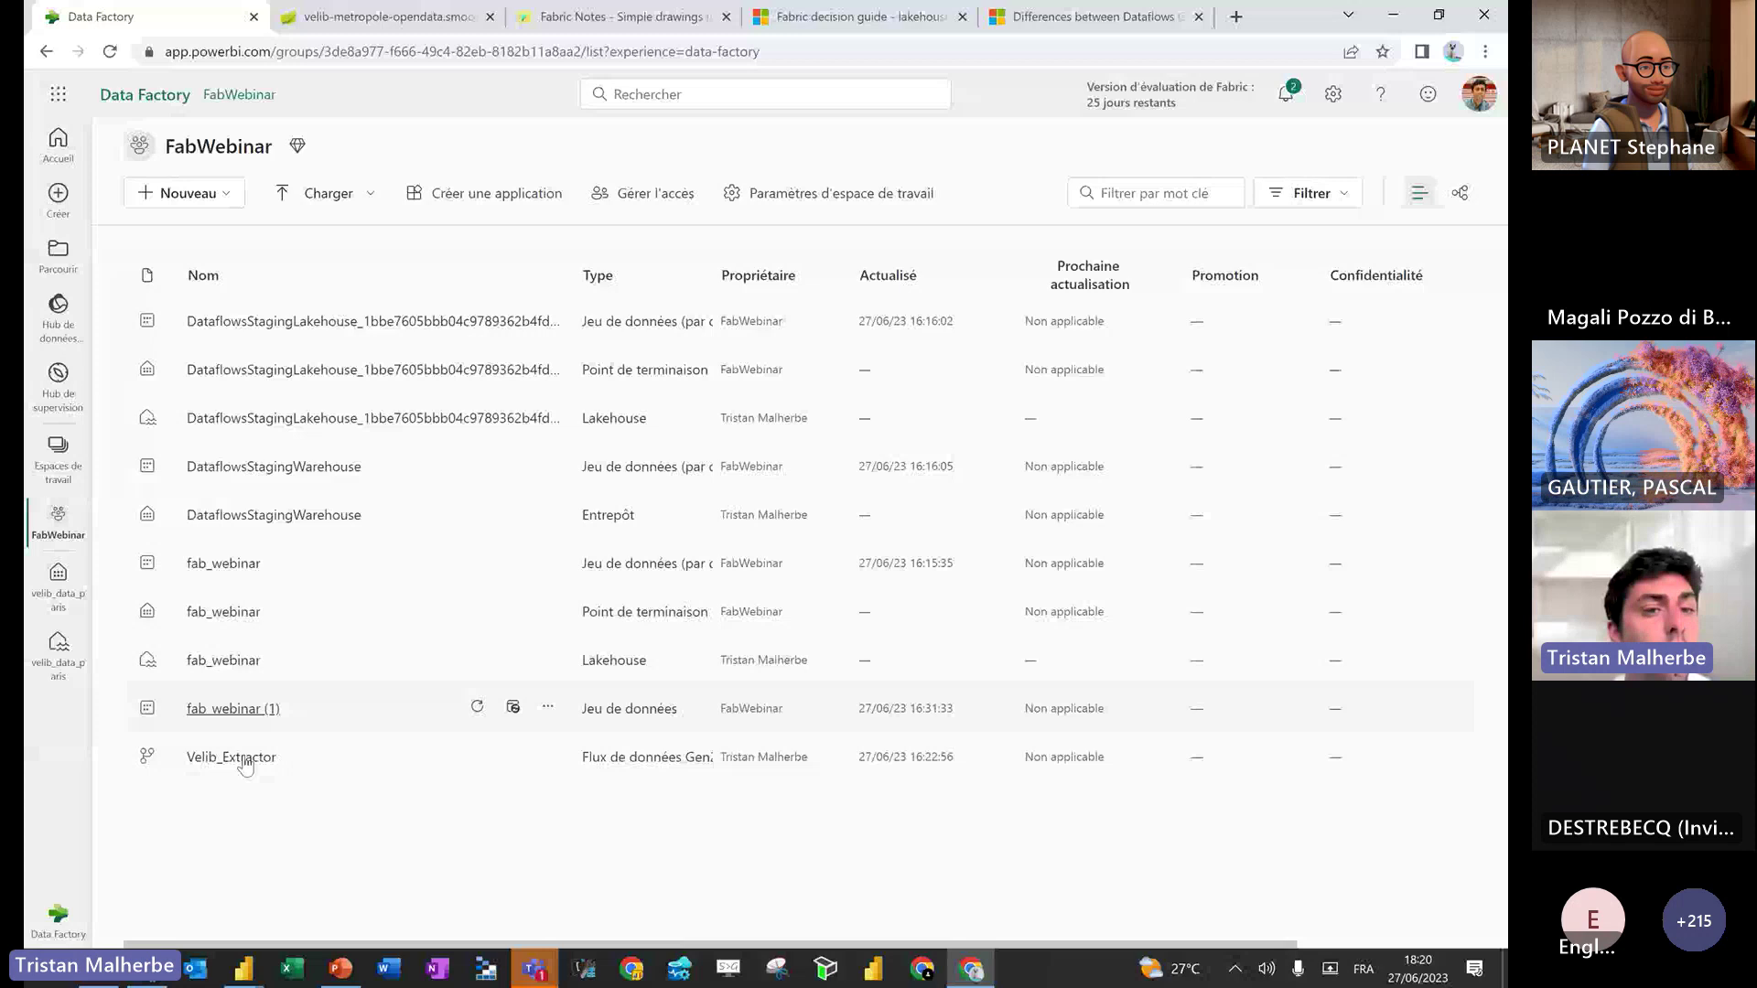
left_click(244, 662)
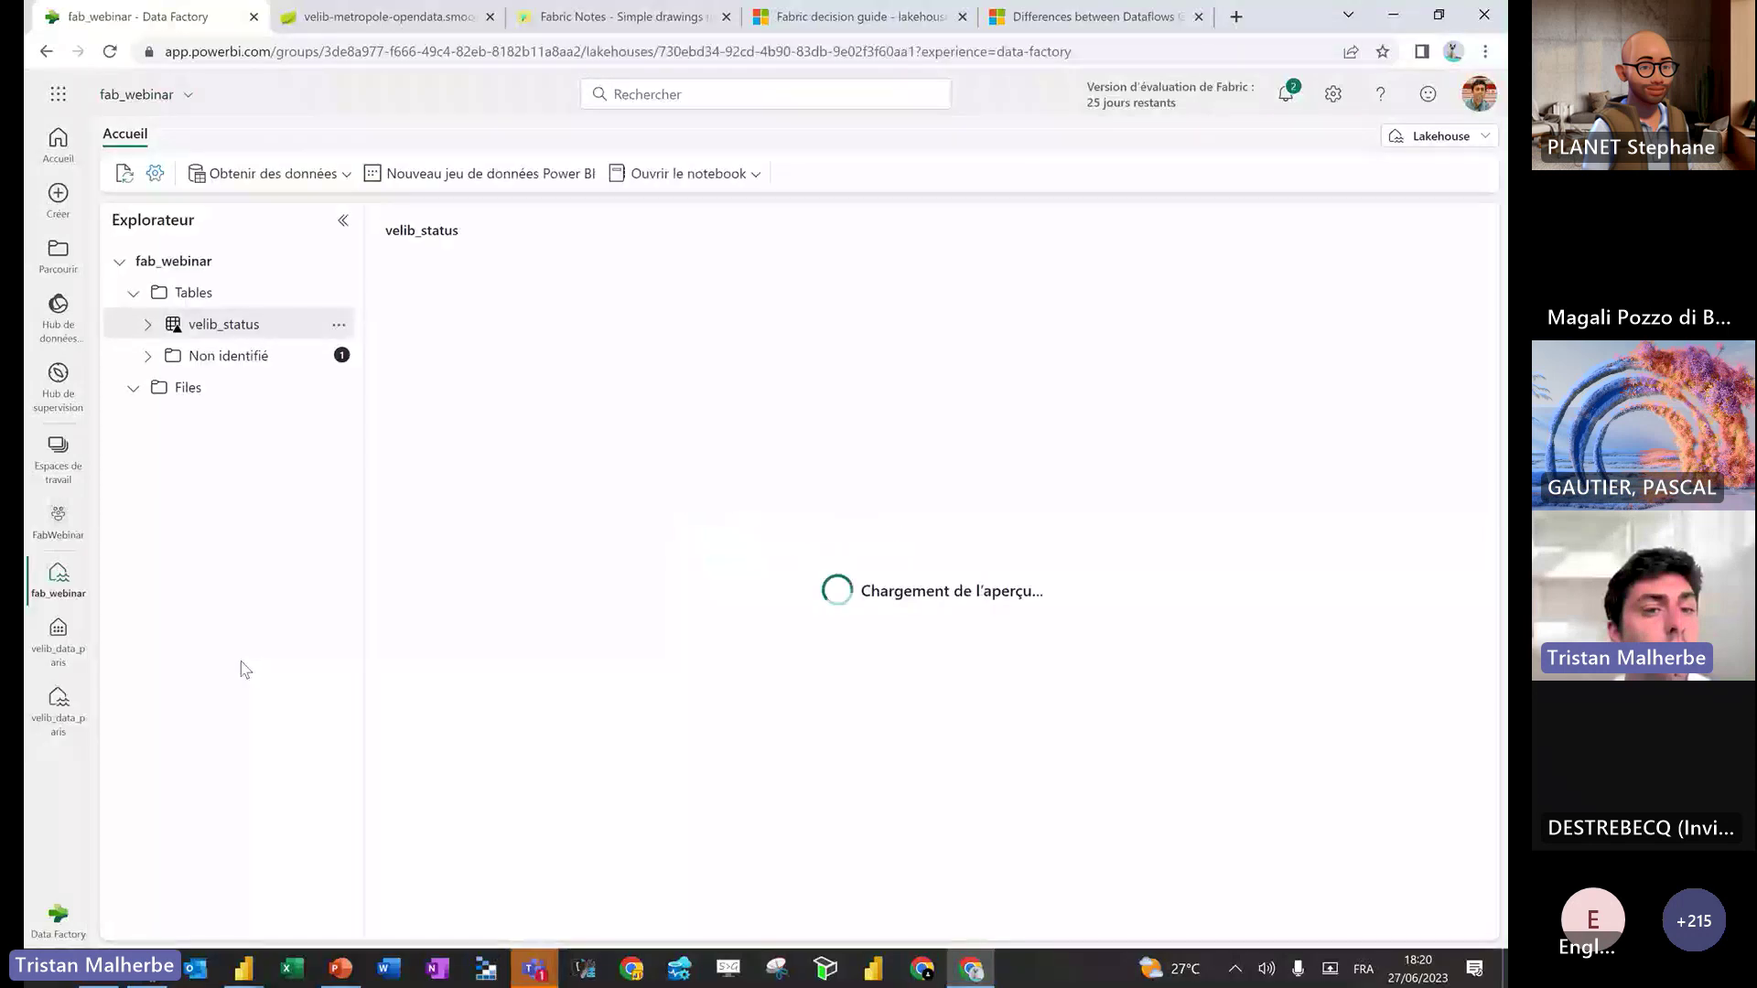
left_click(147, 324)
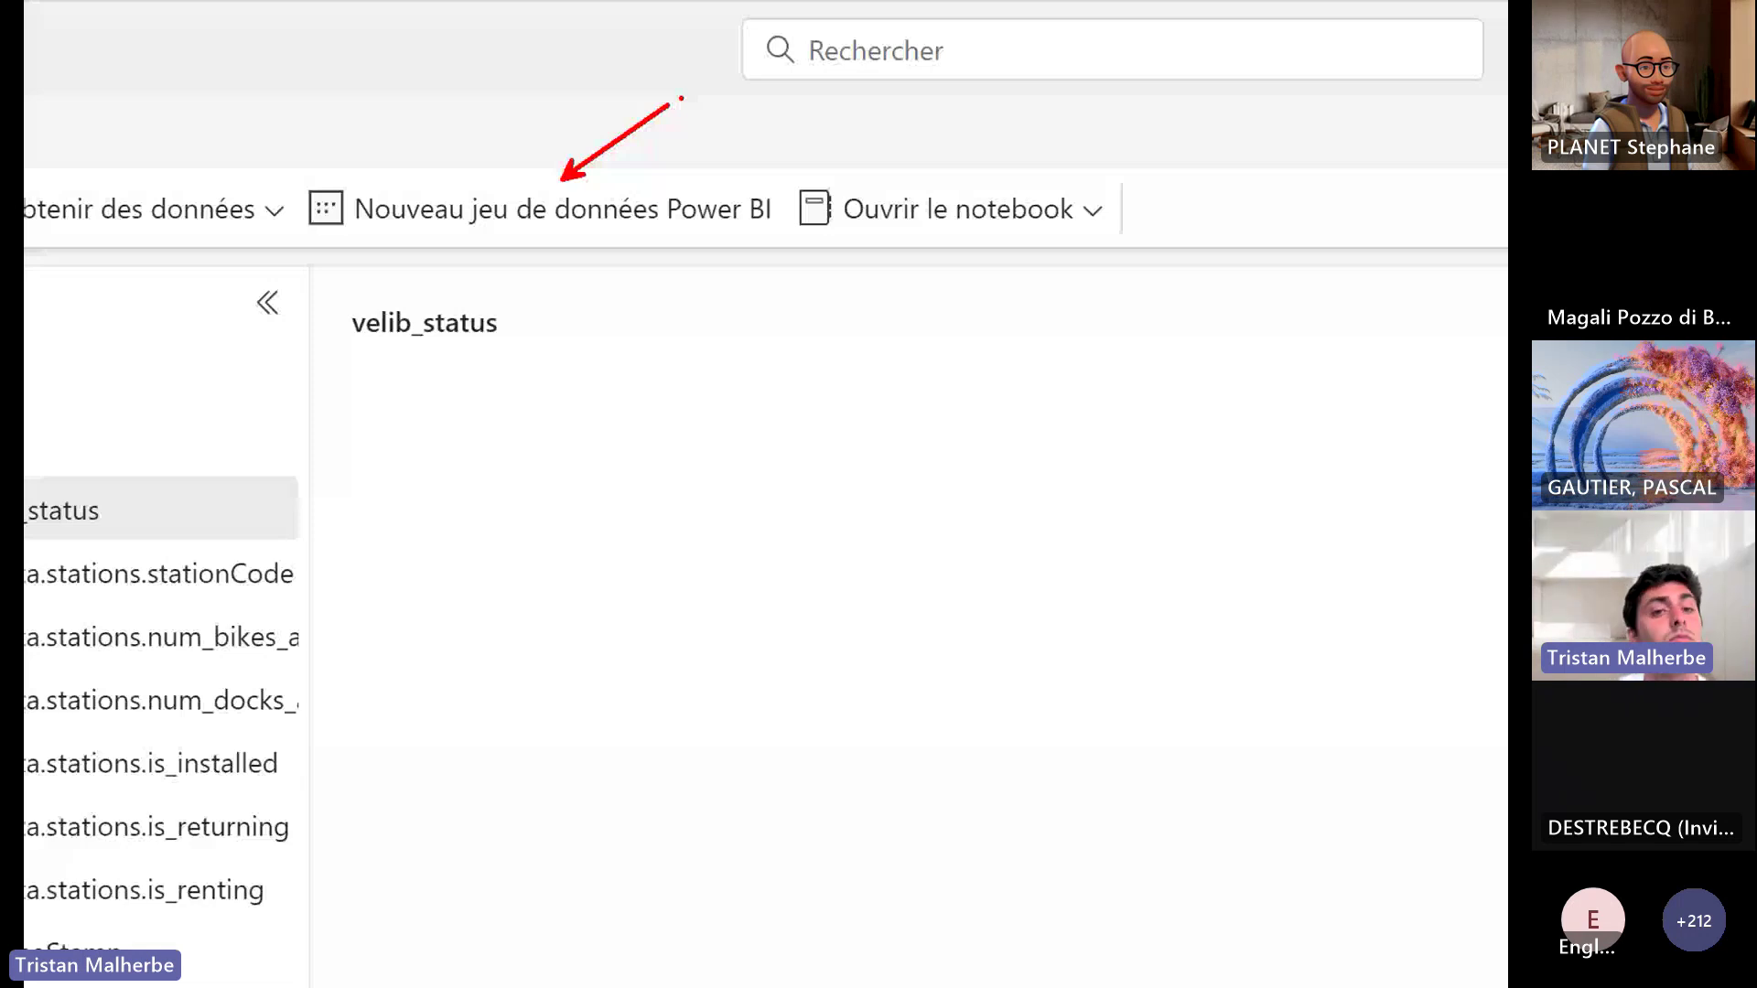
key("Escape")
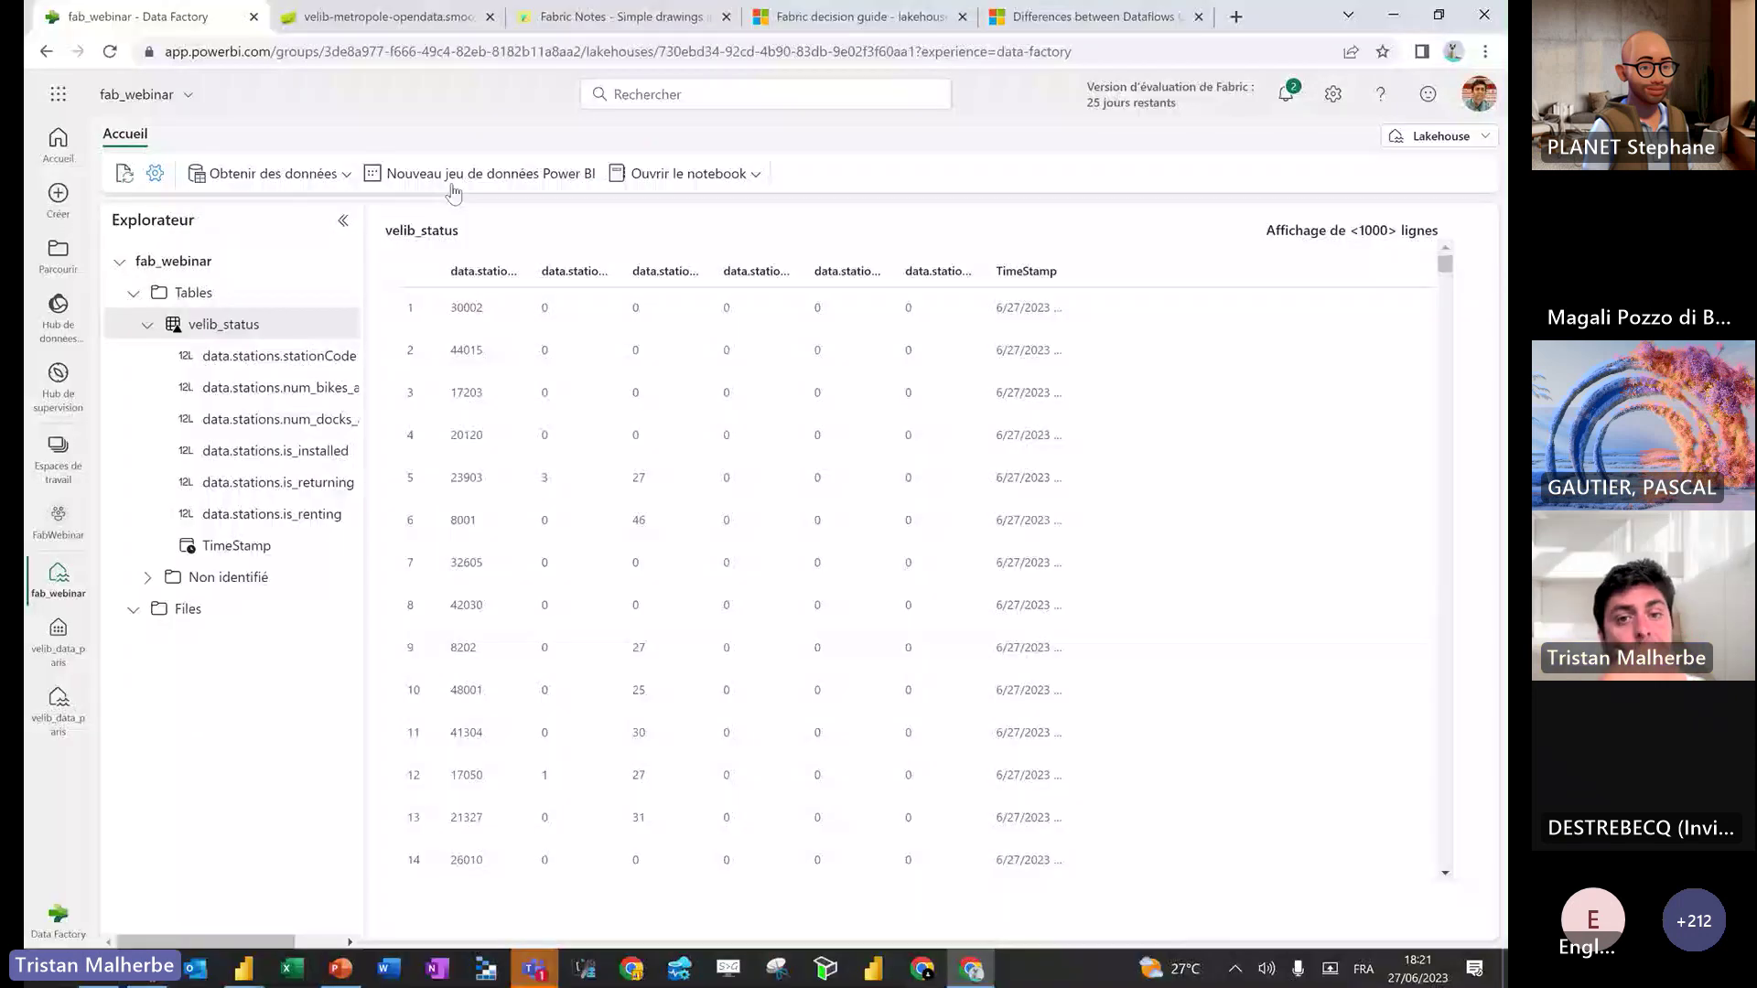
Create a new Power BI dataset from the lakehouse with velib_paris_data_public and add the measure Nb Stations = COUNTROWS( velib_paris_data_public )
left_click(471, 176)
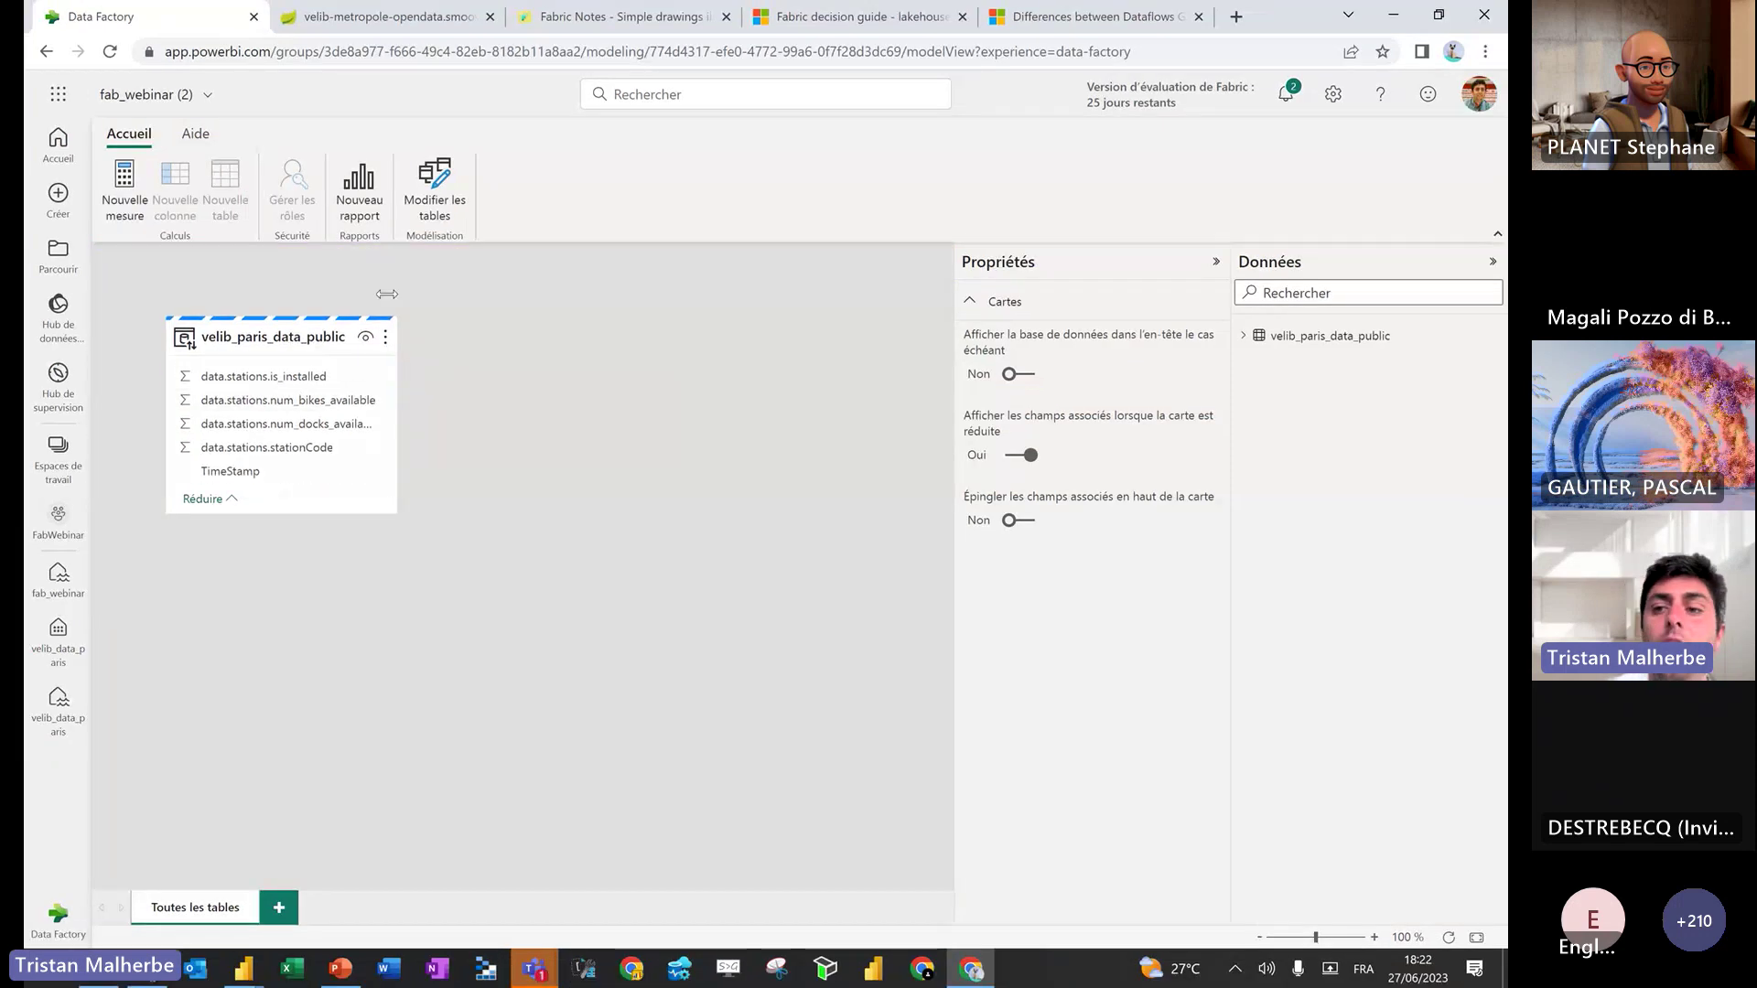
left_click_drag(295, 342, 525, 501)
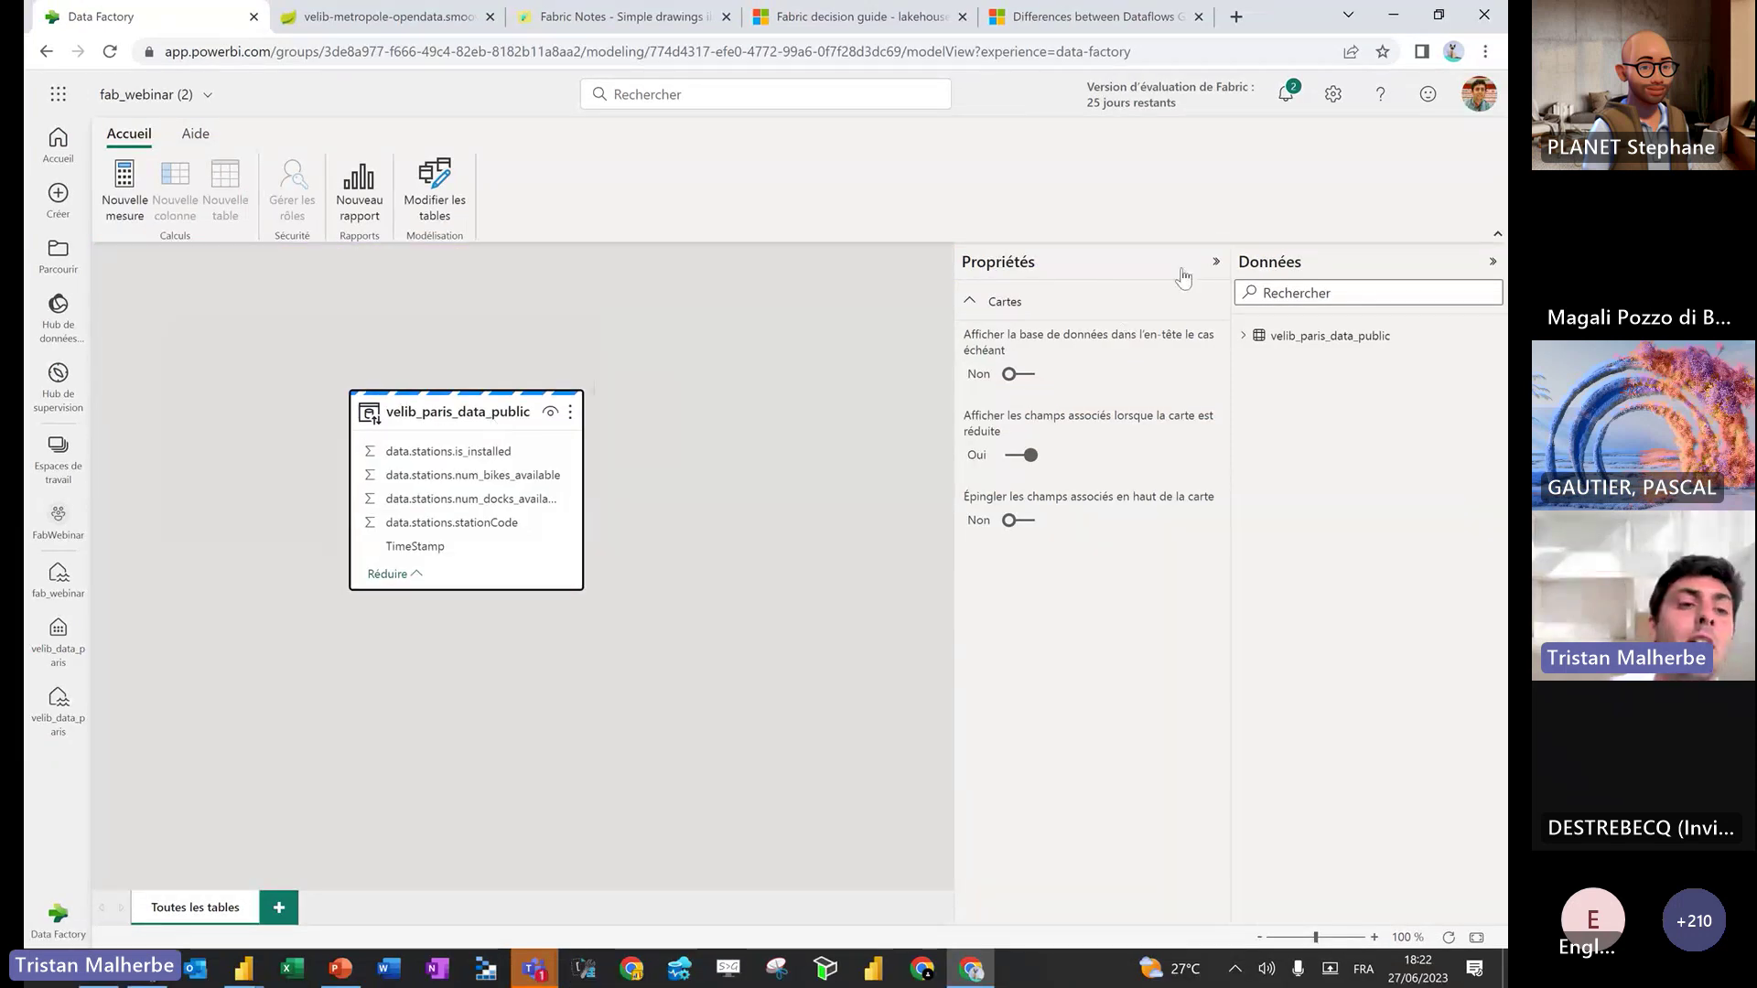
left_click(1491, 261)
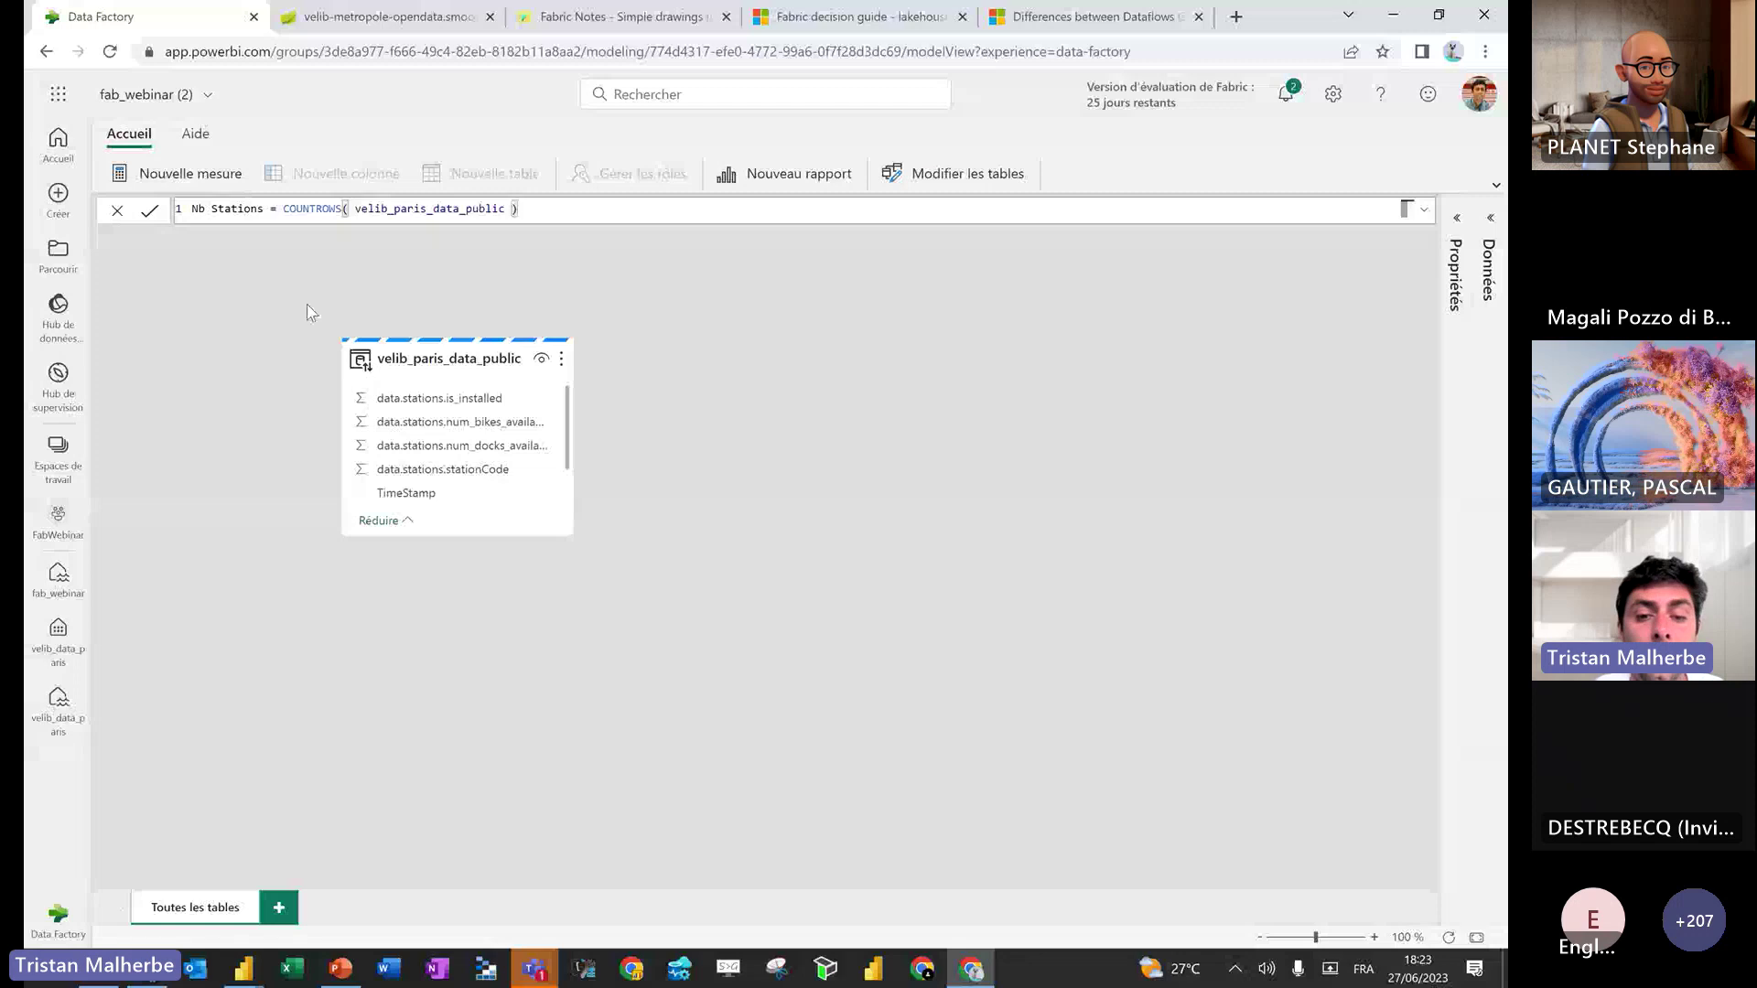
Switch to PowerPoint to review the Direct Lake slide, and return to the blank report in the browser
key("alt+Tab")
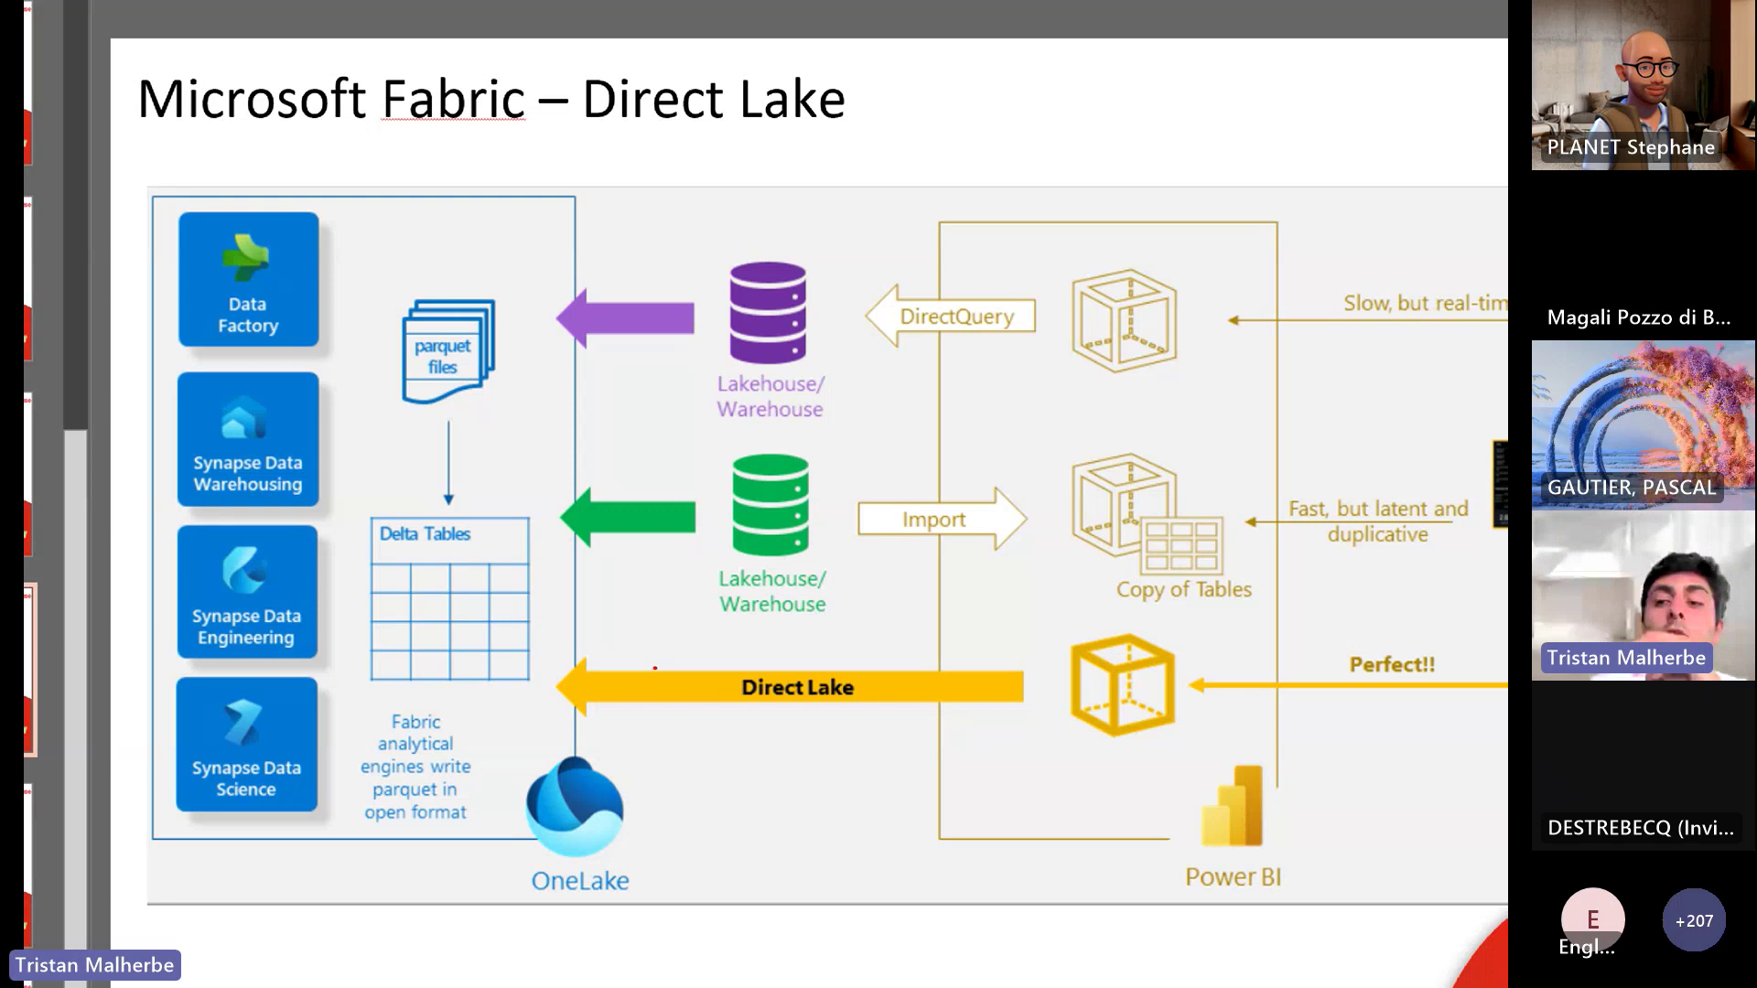
key("alt+Tab")
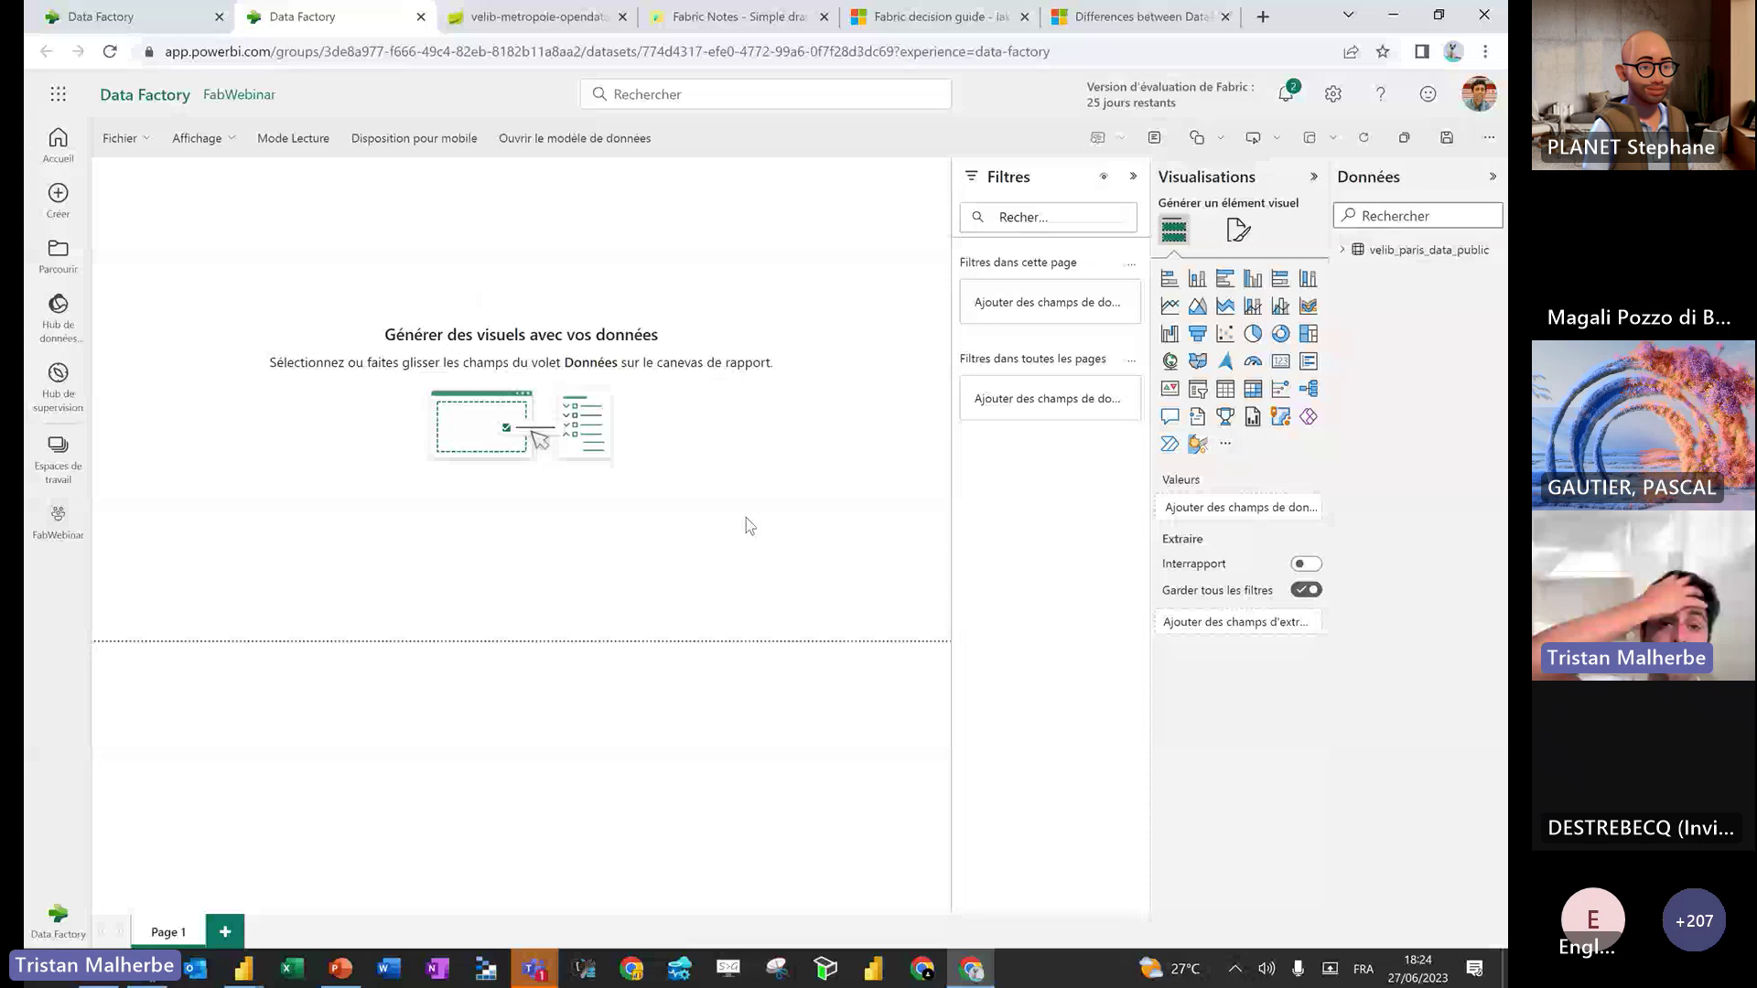
Build a matrix on the report page with TimeStamp as rows and Nb Snapshots and Nb Stations as values
left_click(1280, 362)
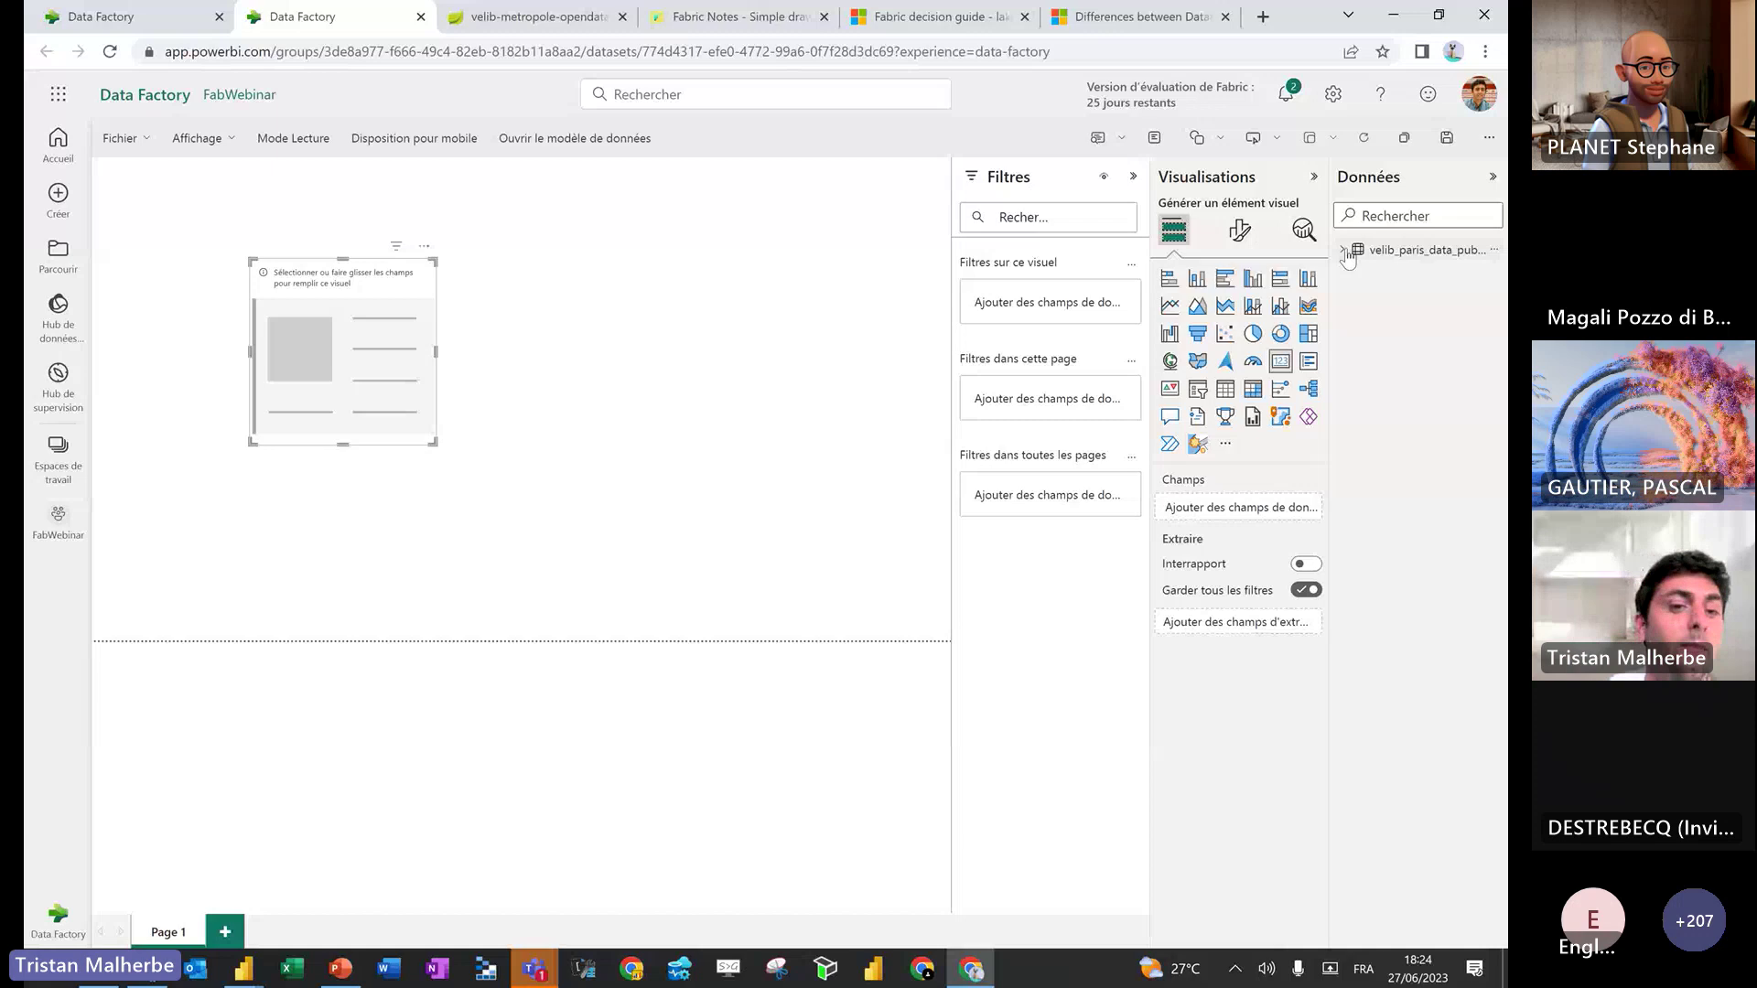
left_click(1343, 250)
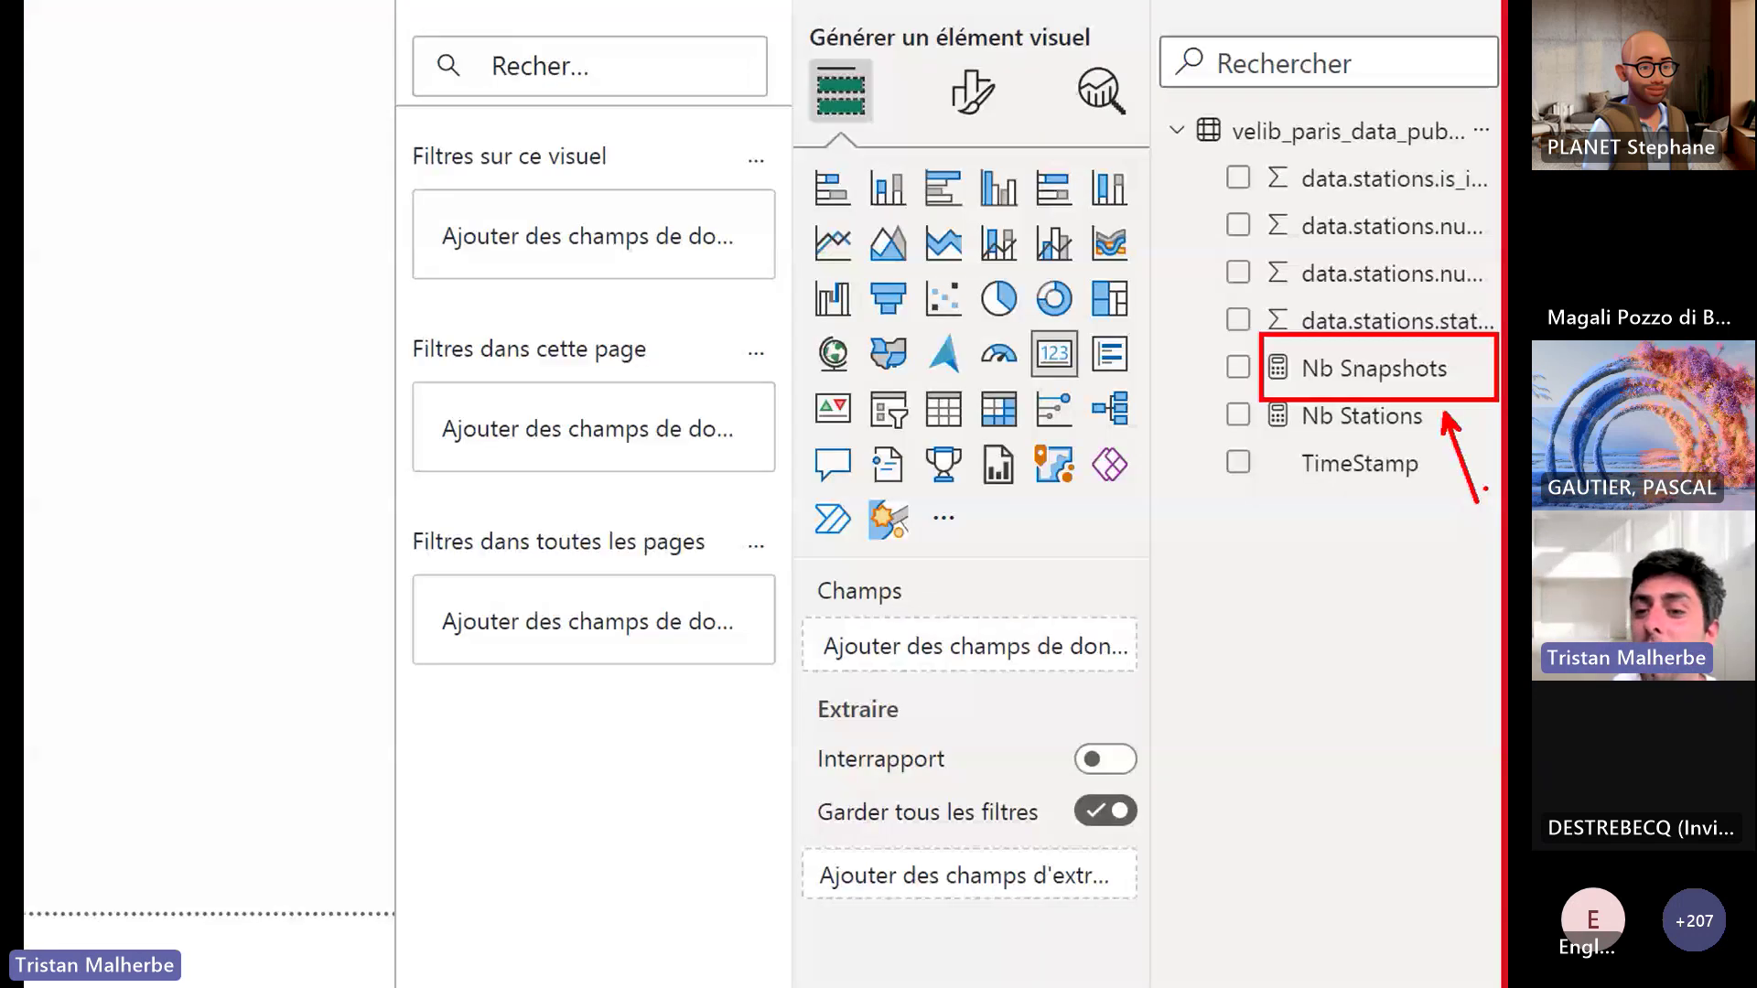
left_click(1238, 368)
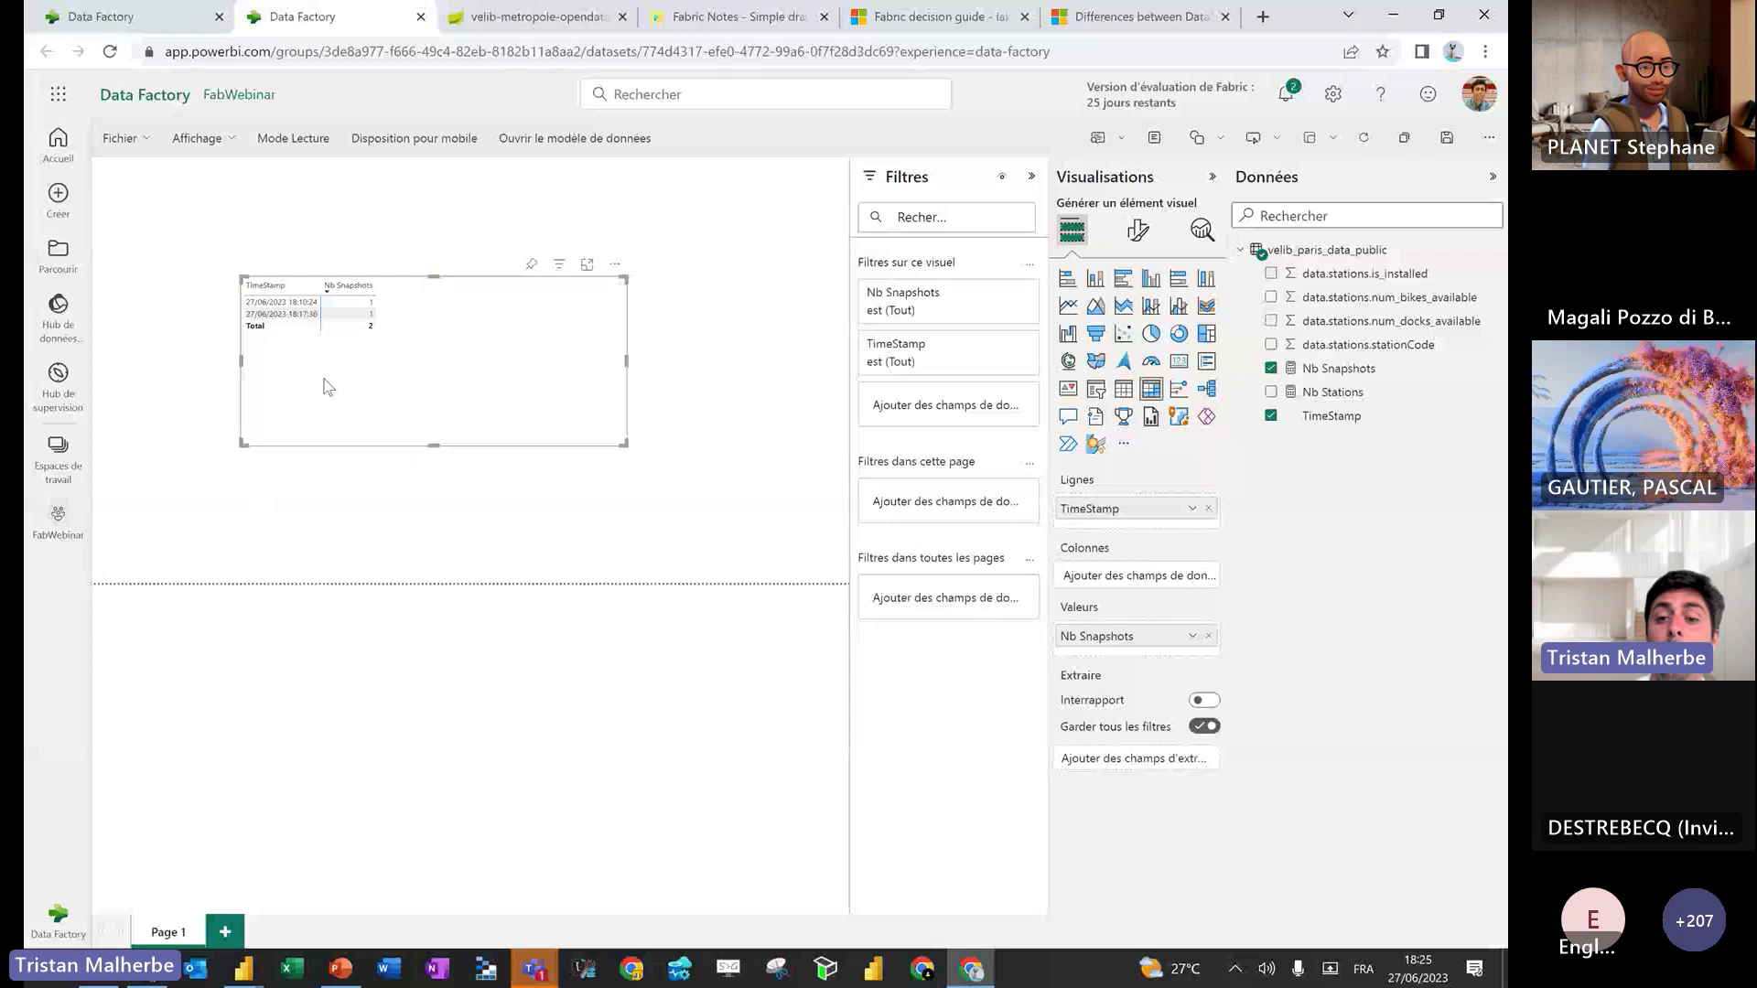
left_click(1331, 392)
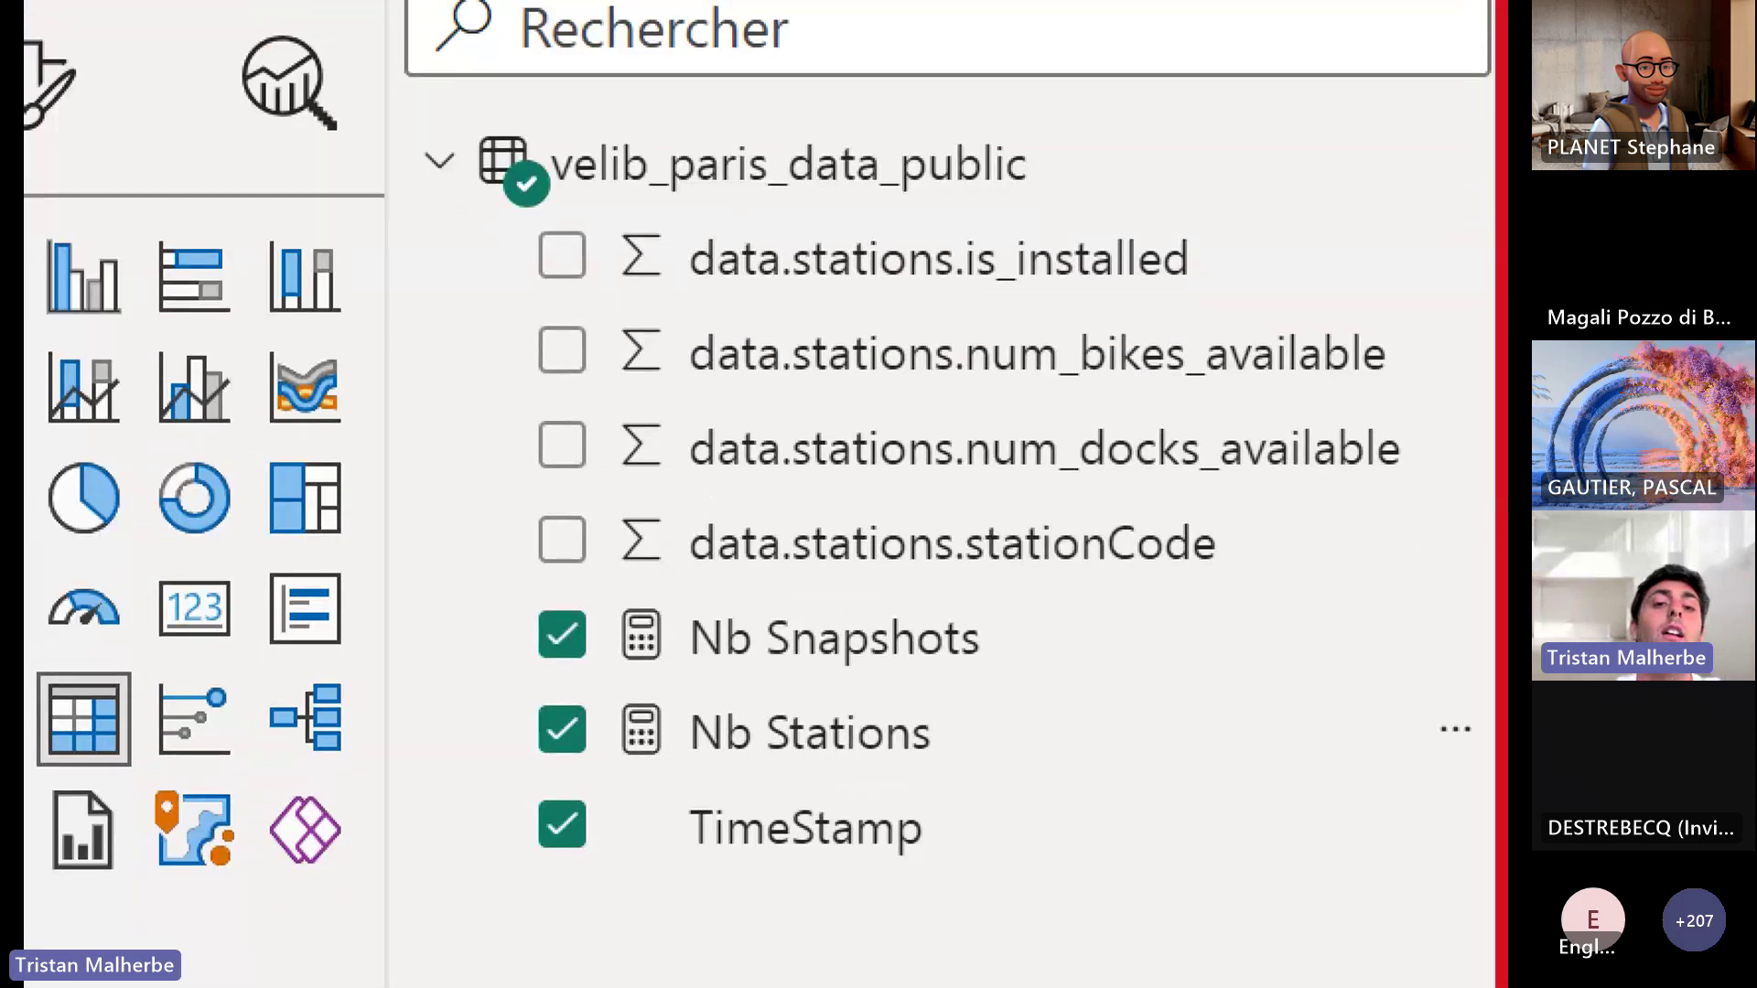
mouse_move(478, 199)
left_mouse_down()
mouse_move(1433, 842)
mouse_move(1412, 880)
left_mouse_up()
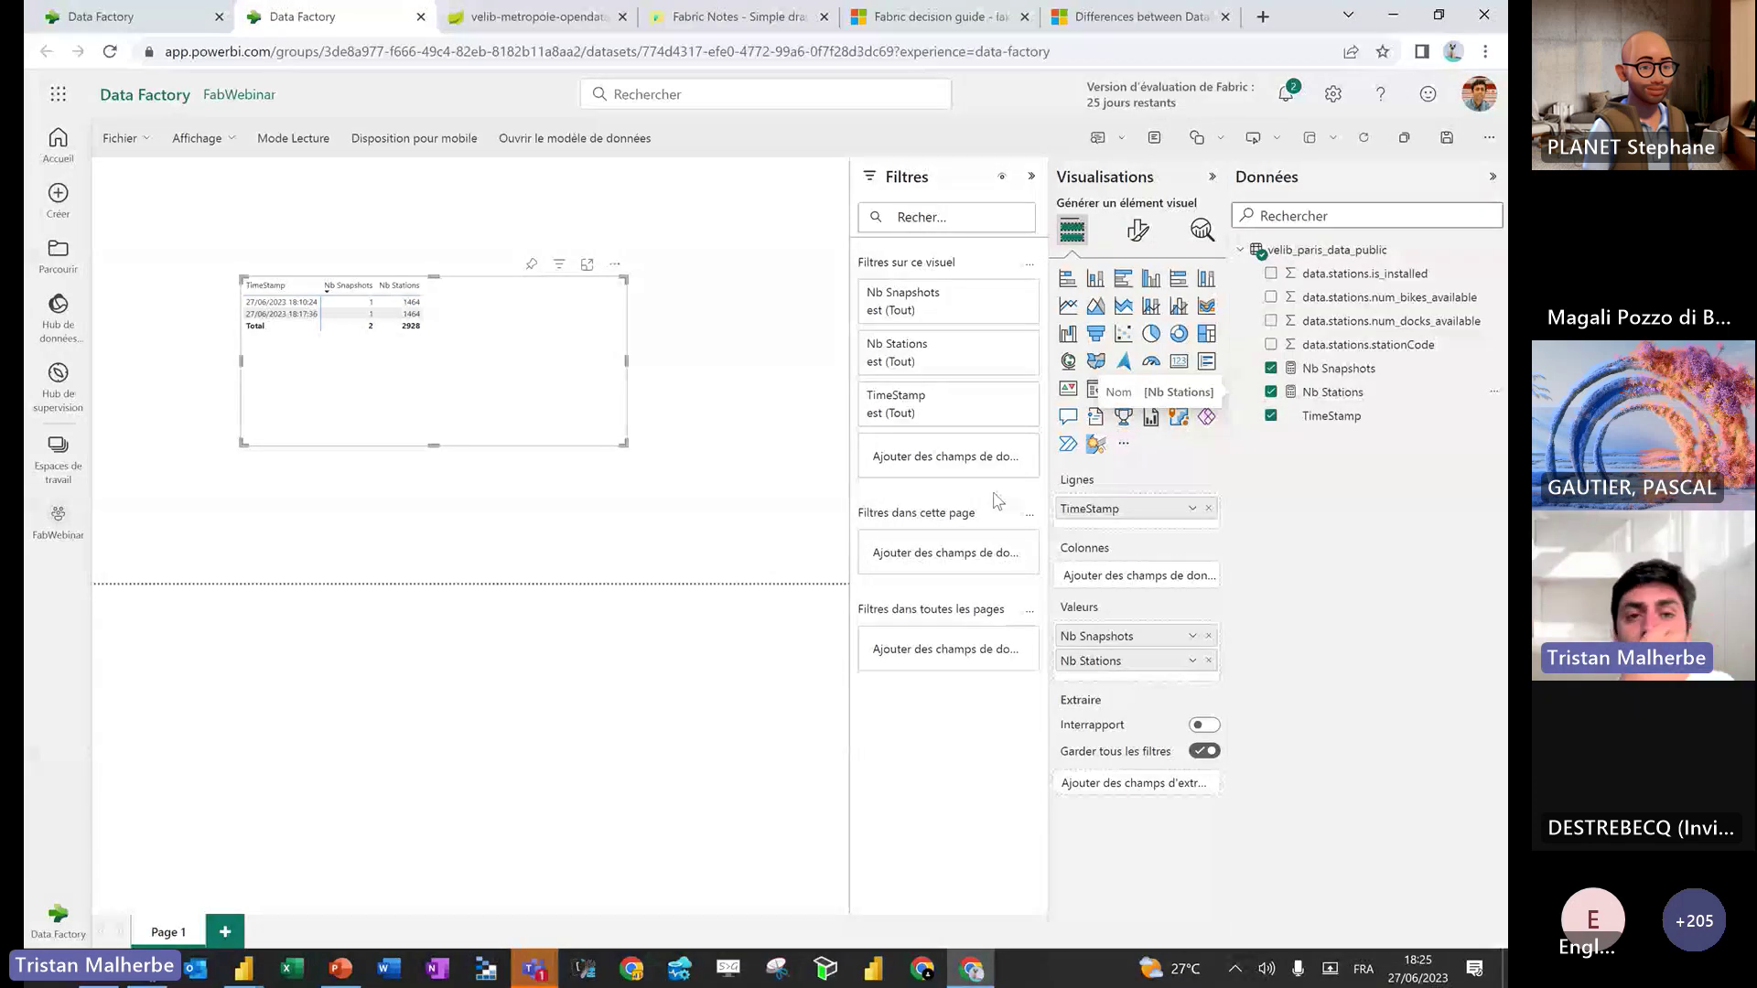
Check the source station_status.json data against the report, and switch to the Direct Lake slide in PowerPoint
key("ctrl+Tab")
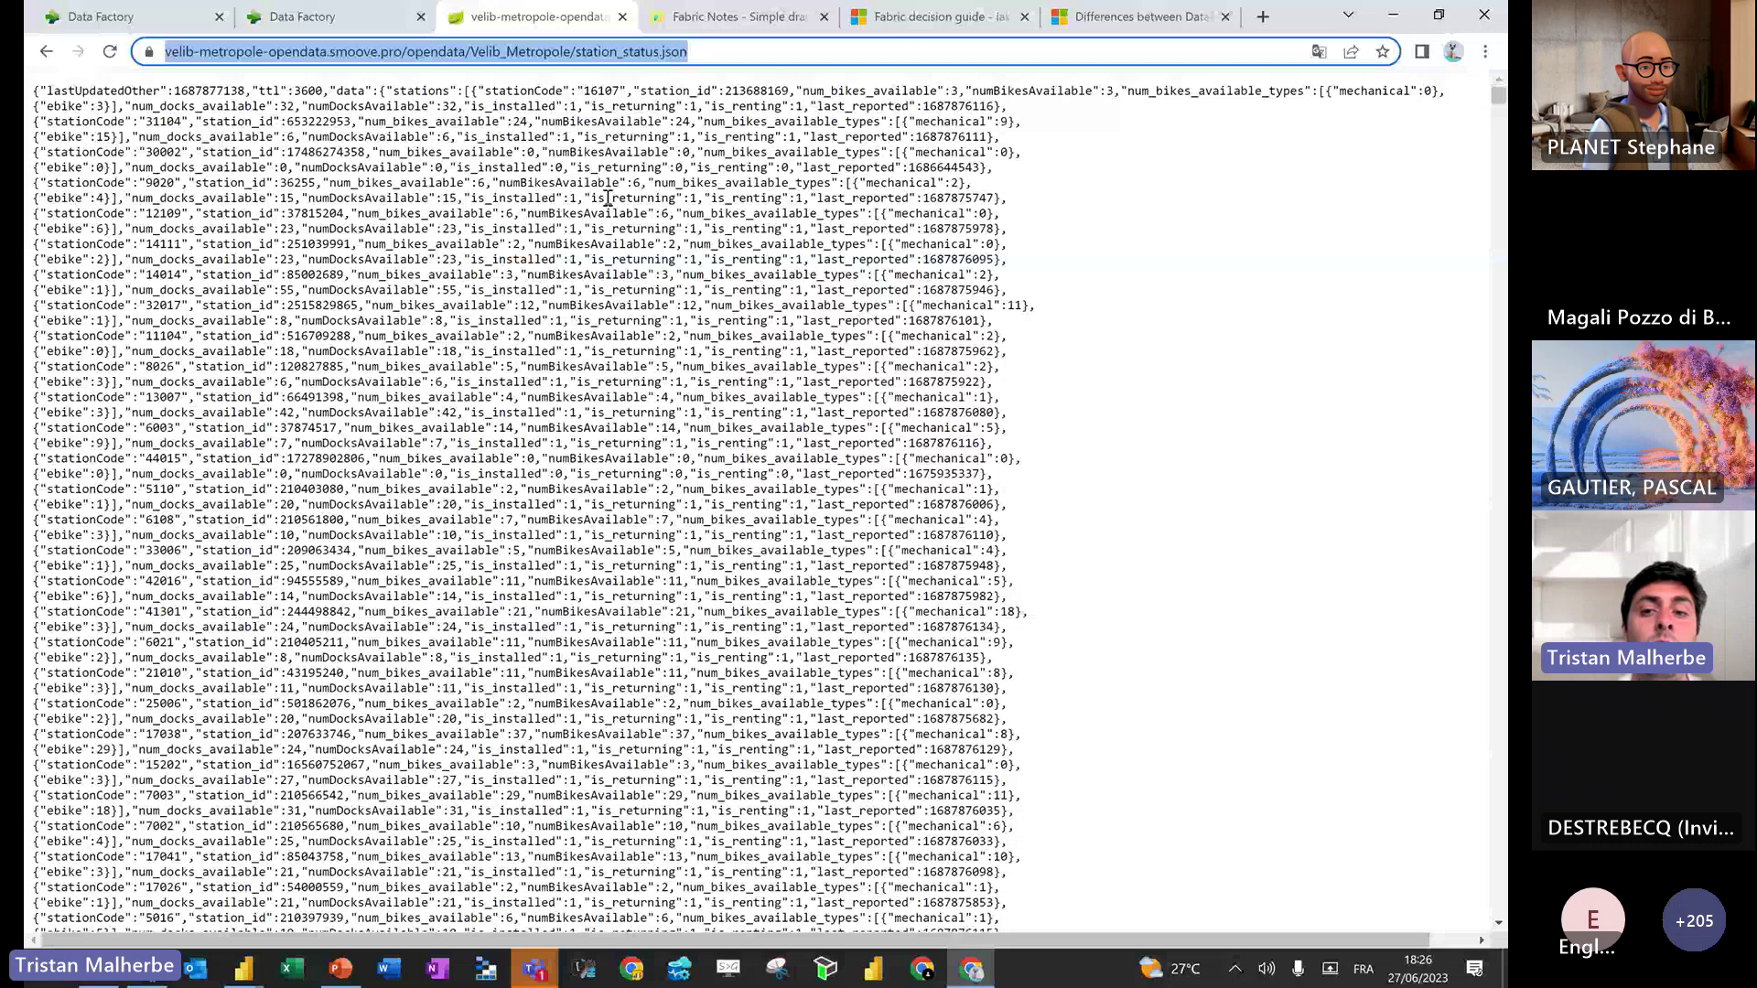
left_click(314, 18)
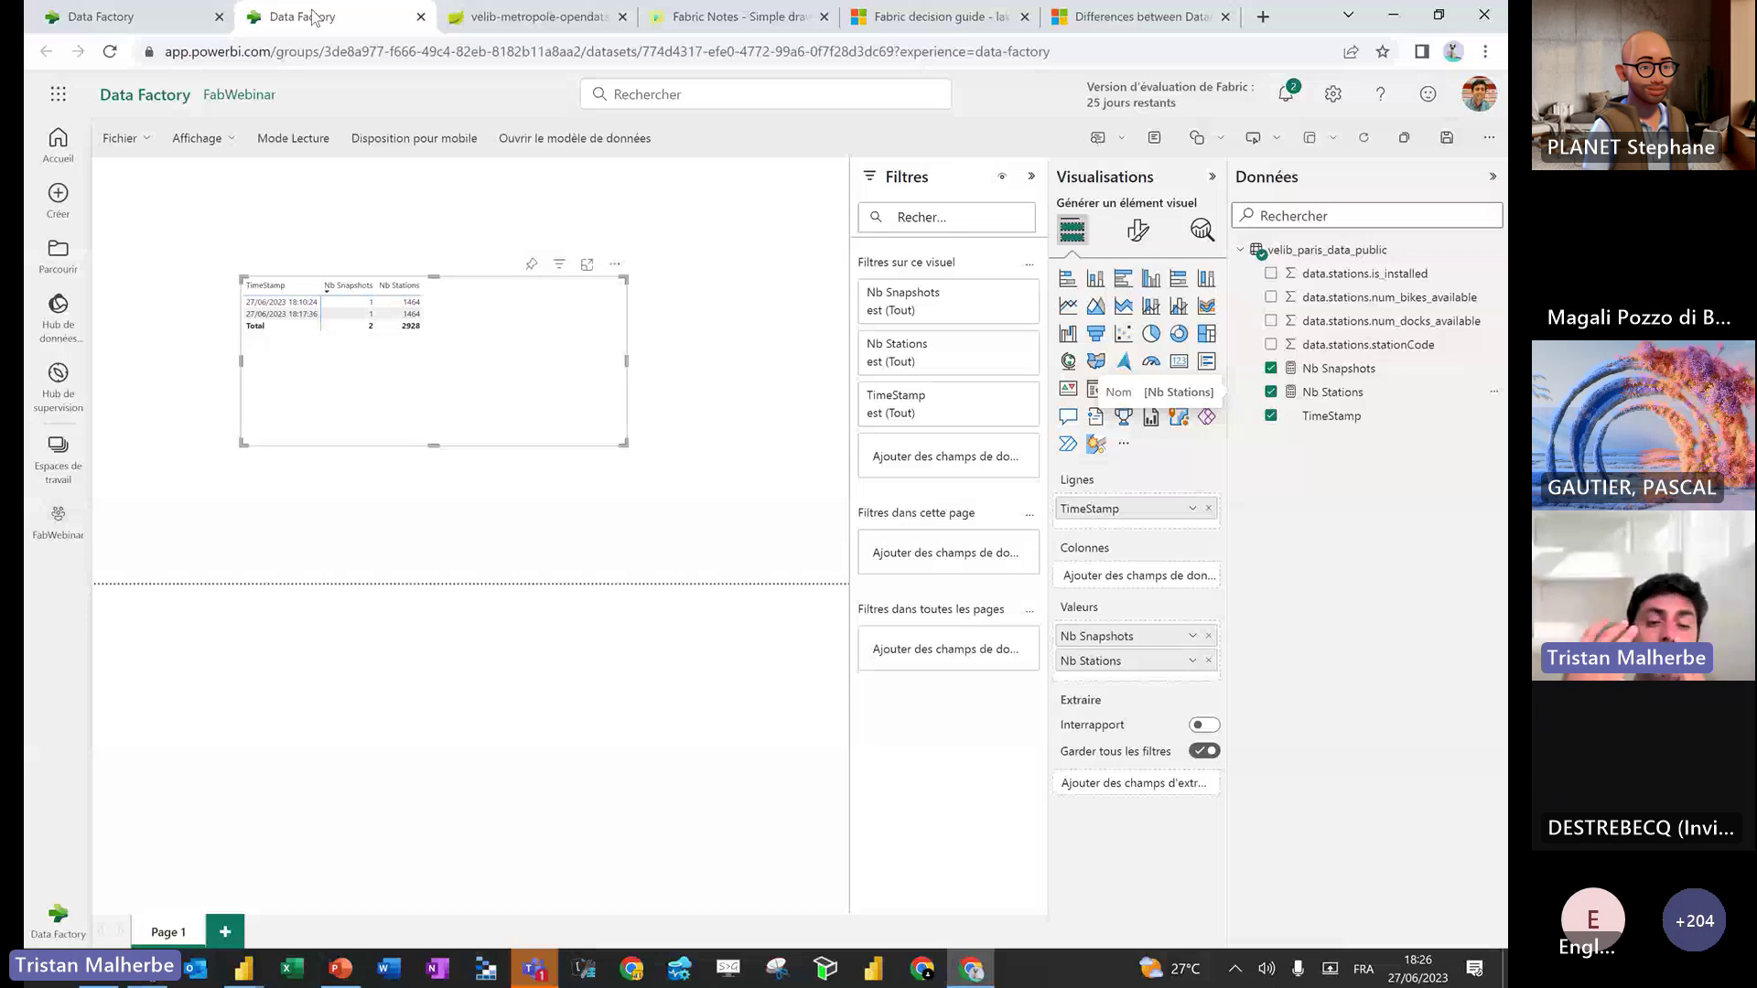
key("alt+Tab")
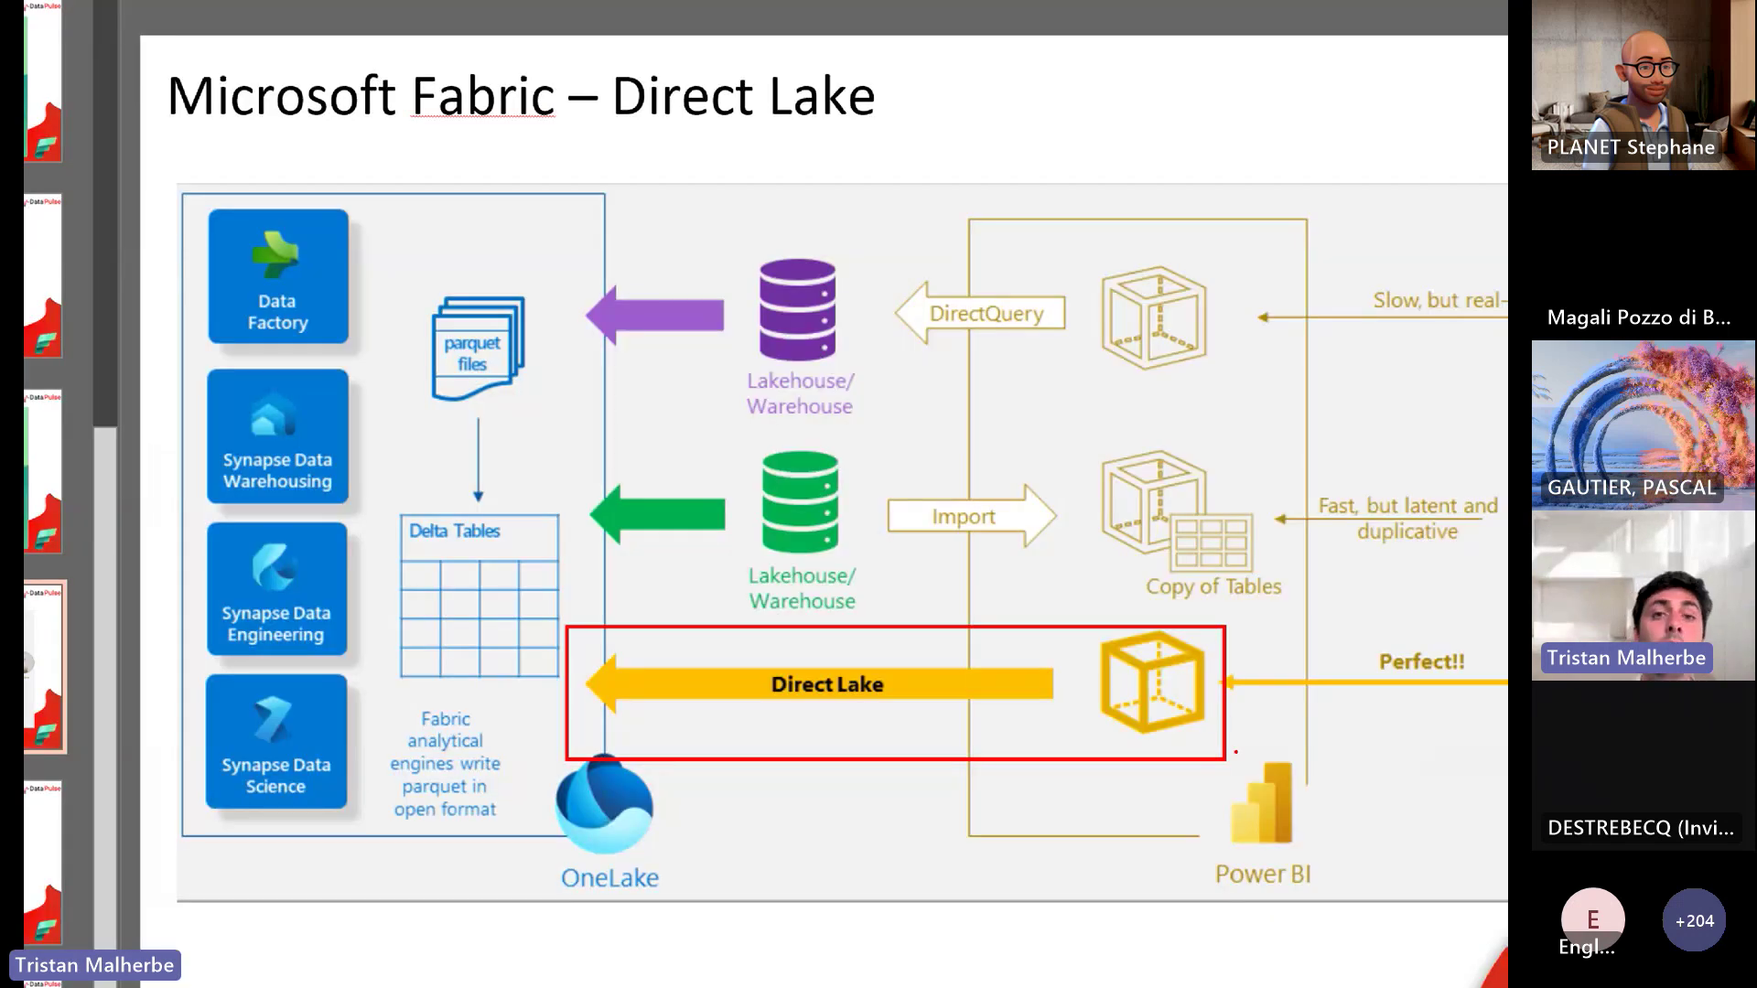